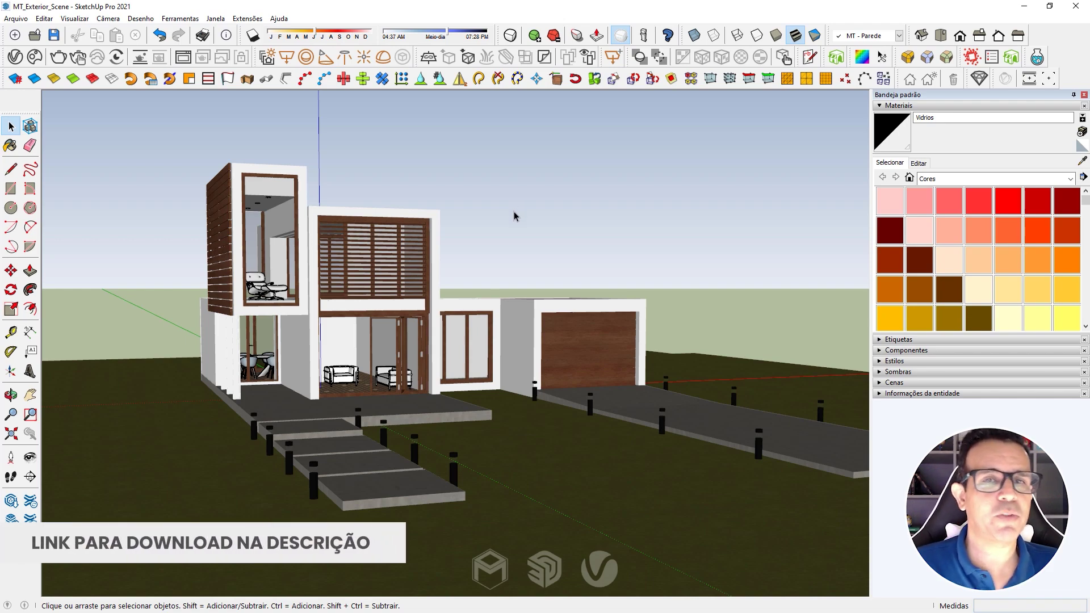
Orbit around the house down to a low, frontal eye-level perspective.
{"action": "middle_click_drag", "start_coordinate": [513, 216], "coordinate": [451, 244]}
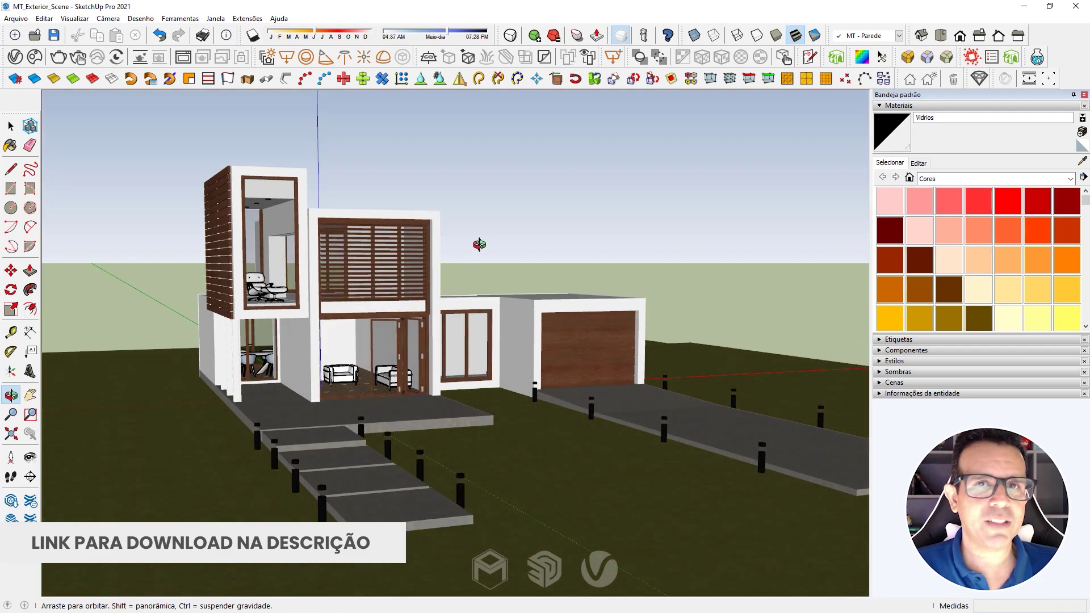
{"action": "middle_click_drag", "start_coordinate": [481, 322], "coordinate": [453, 289]}
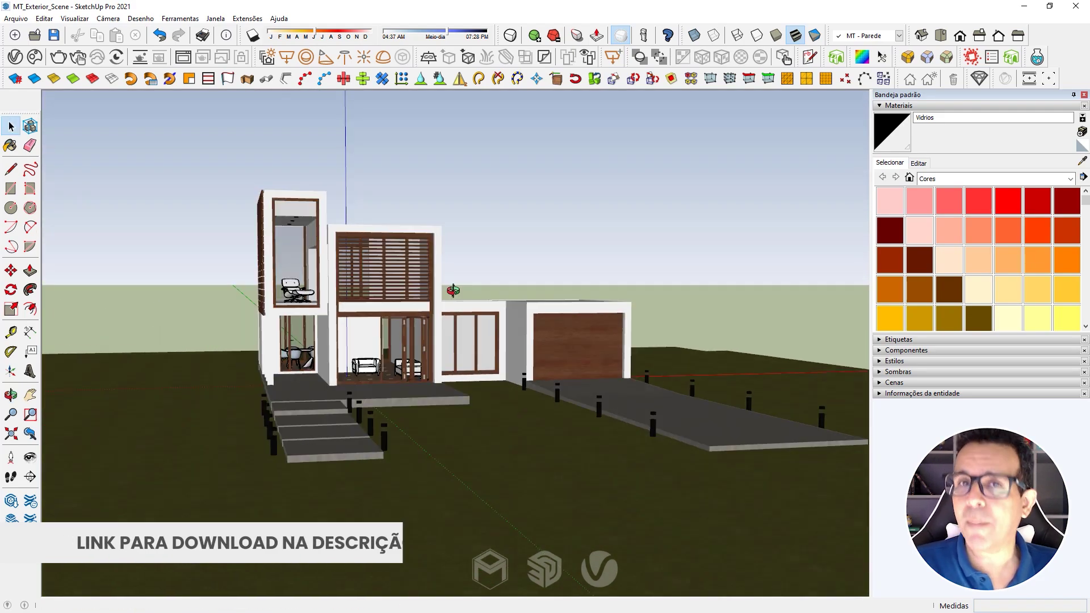
{"action": "mouse_move", "coordinate": [453, 290]}
{"action": "middle_mouse_down"}
{"action": "mouse_move", "coordinate": [566, 290]}
{"action": "mouse_move", "coordinate": [547, 275]}
{"action": "mouse_move", "coordinate": [564, 290]}
{"action": "mouse_move", "coordinate": [526, 290]}
{"action": "middle_mouse_up"}
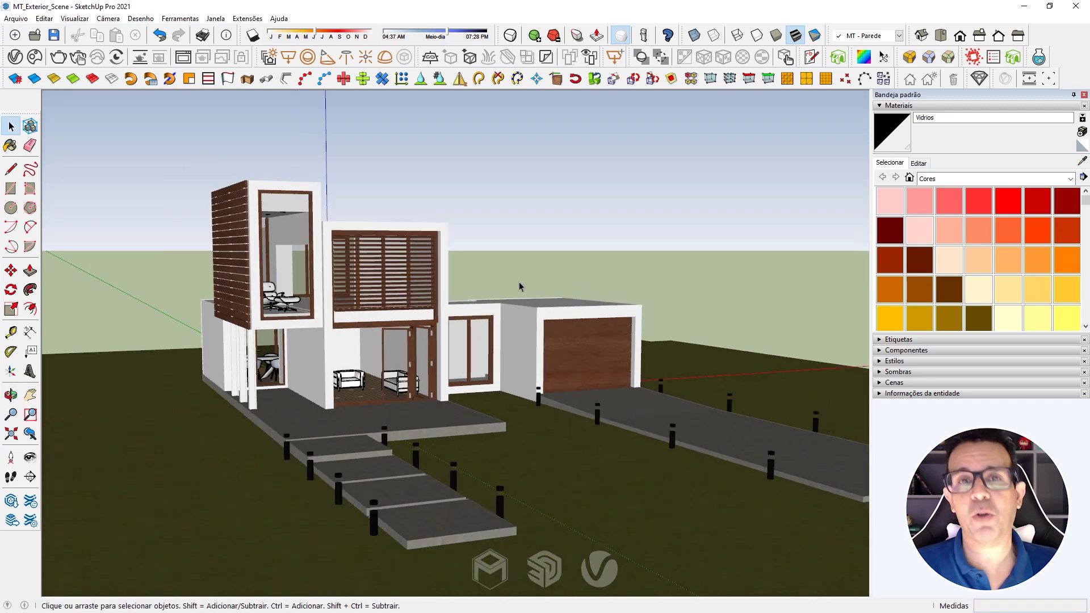
{"action": "mouse_move", "coordinate": [524, 324]}
{"action": "middle_mouse_down"}
{"action": "mouse_move", "coordinate": [479, 291]}
{"action": "mouse_move", "coordinate": [506, 339]}
{"action": "middle_mouse_up"}
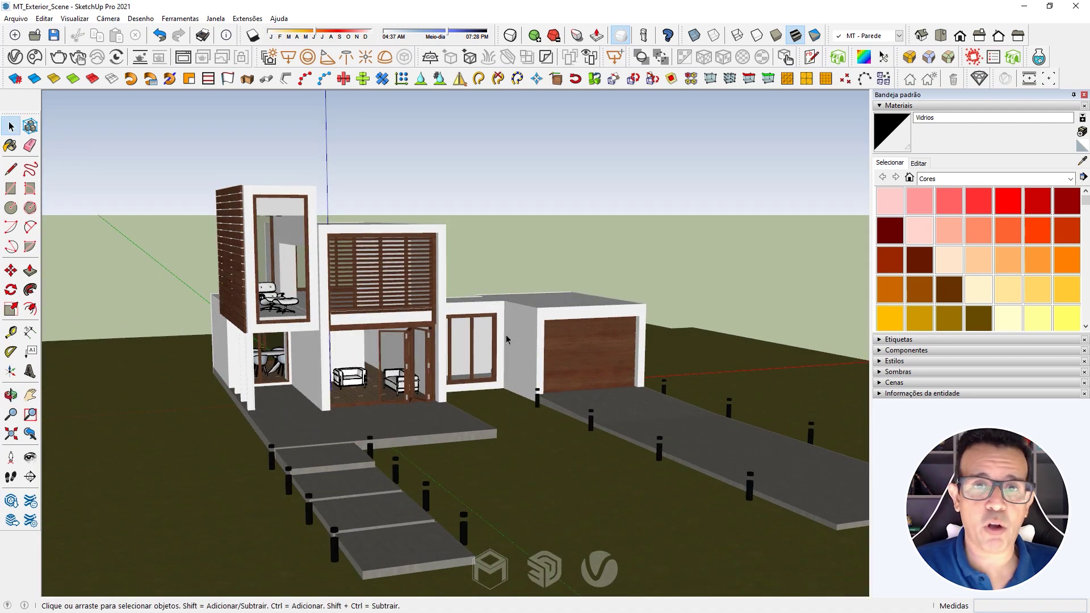
{"action": "middle_click_drag", "start_coordinate": [506, 339], "coordinate": [492, 300]}
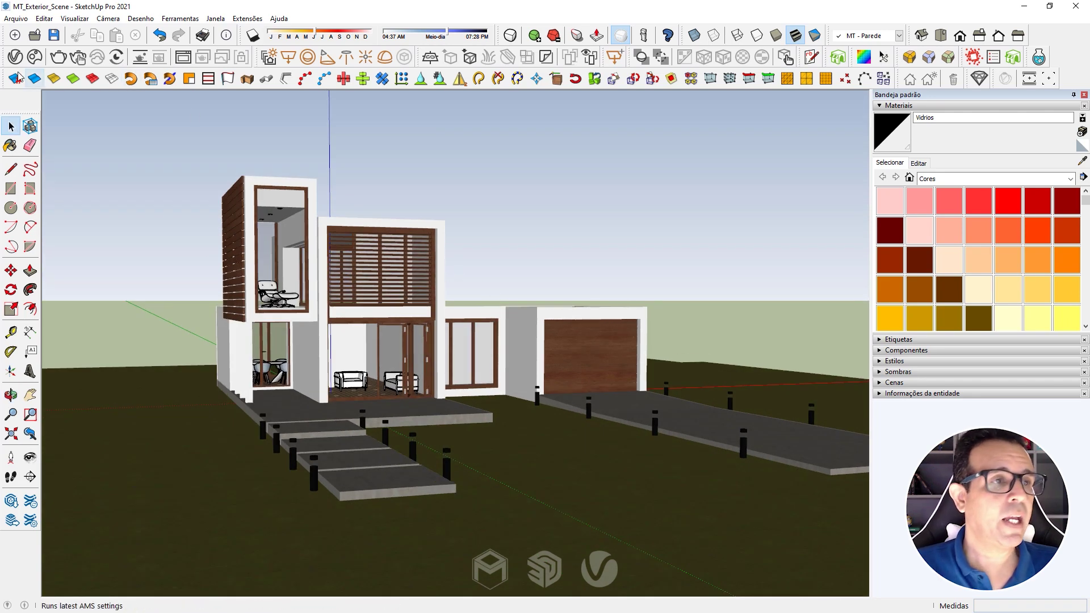
{"action": "mouse_move", "coordinate": [5, 57]}
{"action": "left_mouse_down"}
{"action": "mouse_move", "coordinate": [196, 148]}
{"action": "mouse_move", "coordinate": [242, 132]}
{"action": "left_mouse_up"}
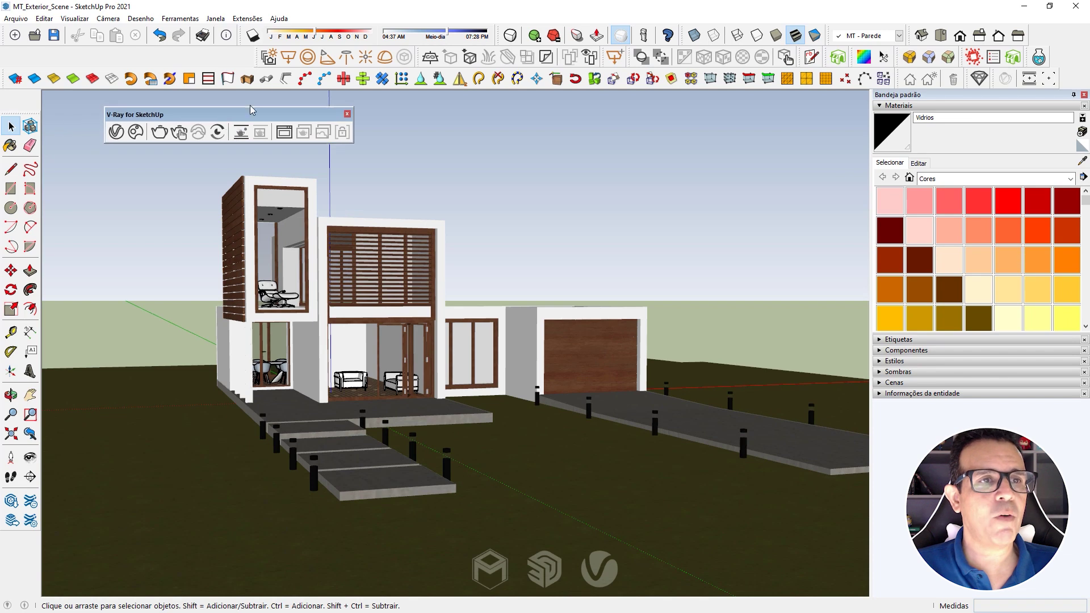
{"action": "left_click_drag", "start_coordinate": [262, 57], "coordinate": [225, 169]}
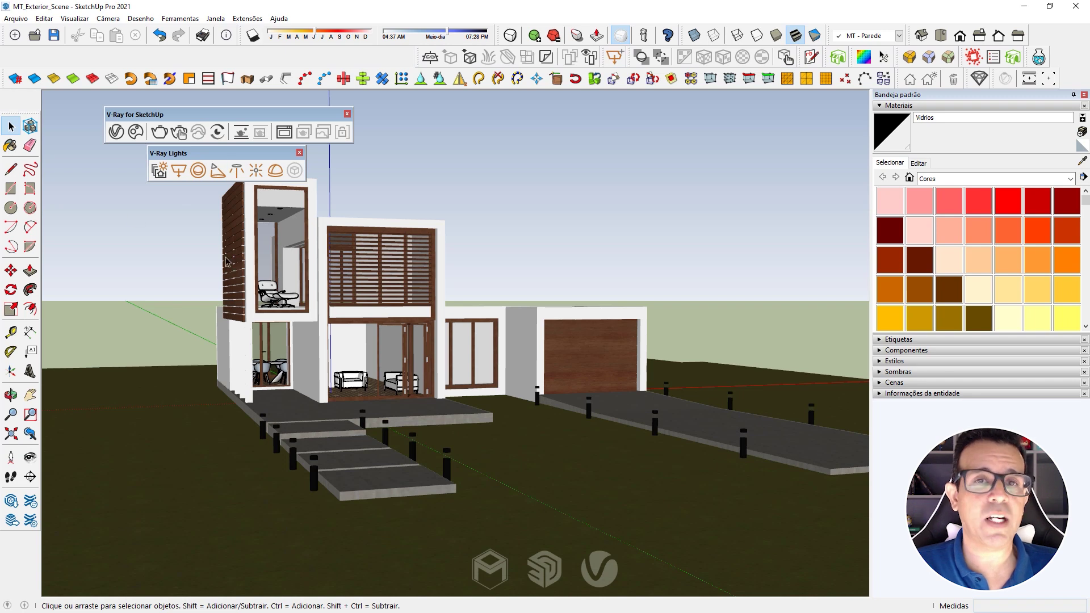
{"action": "left_click_drag", "start_coordinate": [164, 114], "coordinate": [106, 56]}
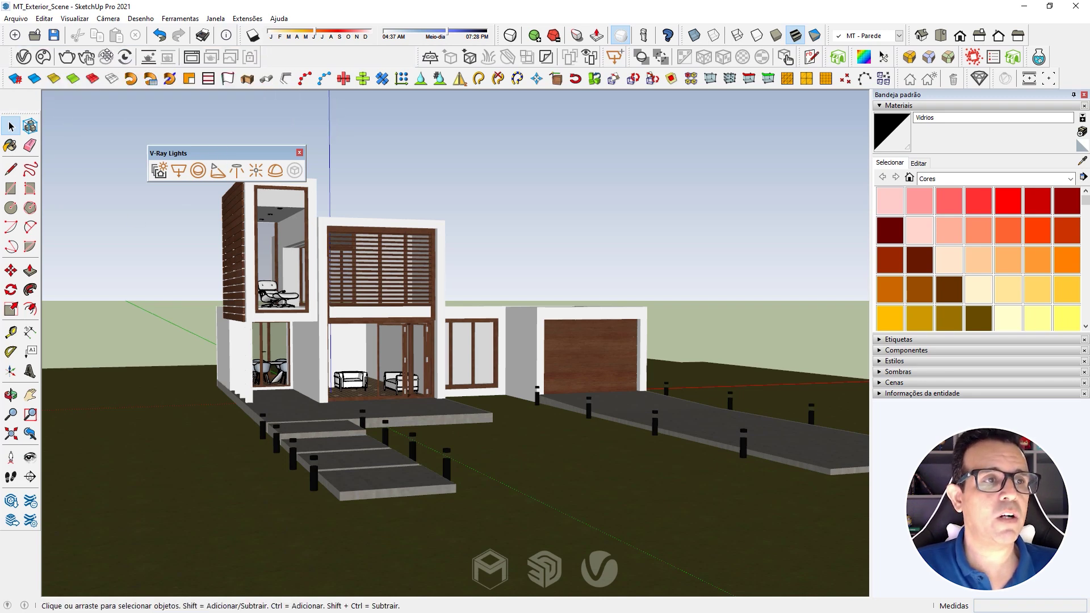
{"action": "left_click_drag", "start_coordinate": [229, 153], "coordinate": [317, 65]}
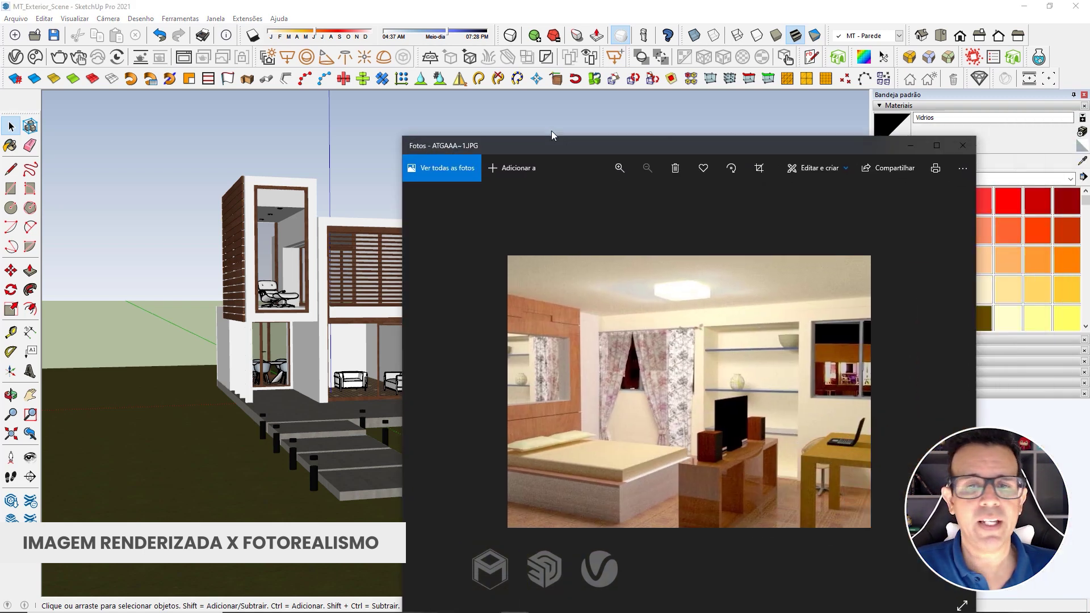
{"action": "left_click_drag", "start_coordinate": [551, 142], "coordinate": [403, 92]}
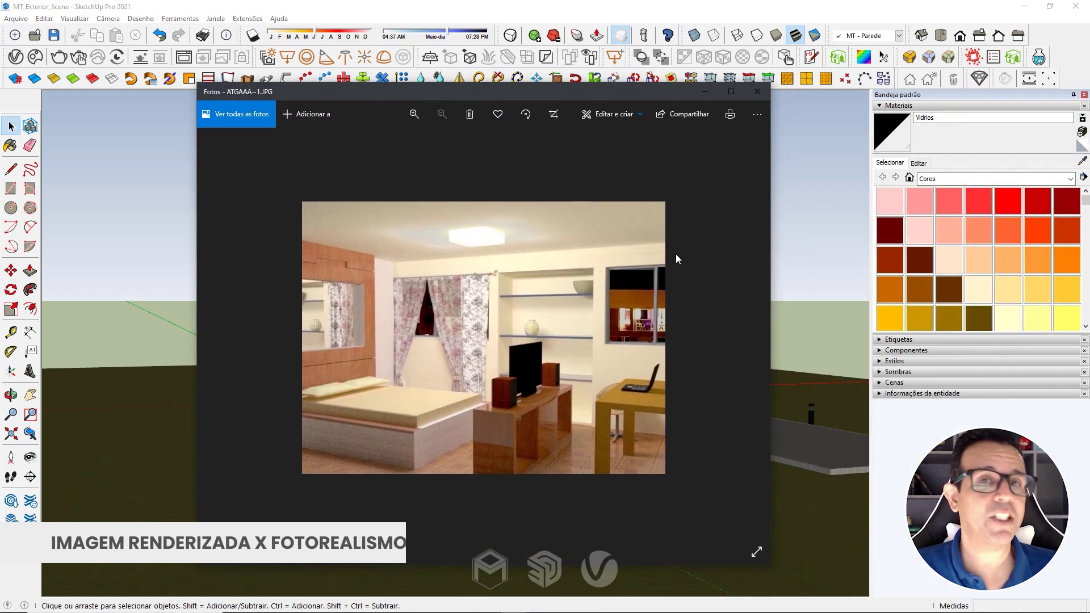
{"action": "left_click", "coordinate": [731, 91]}
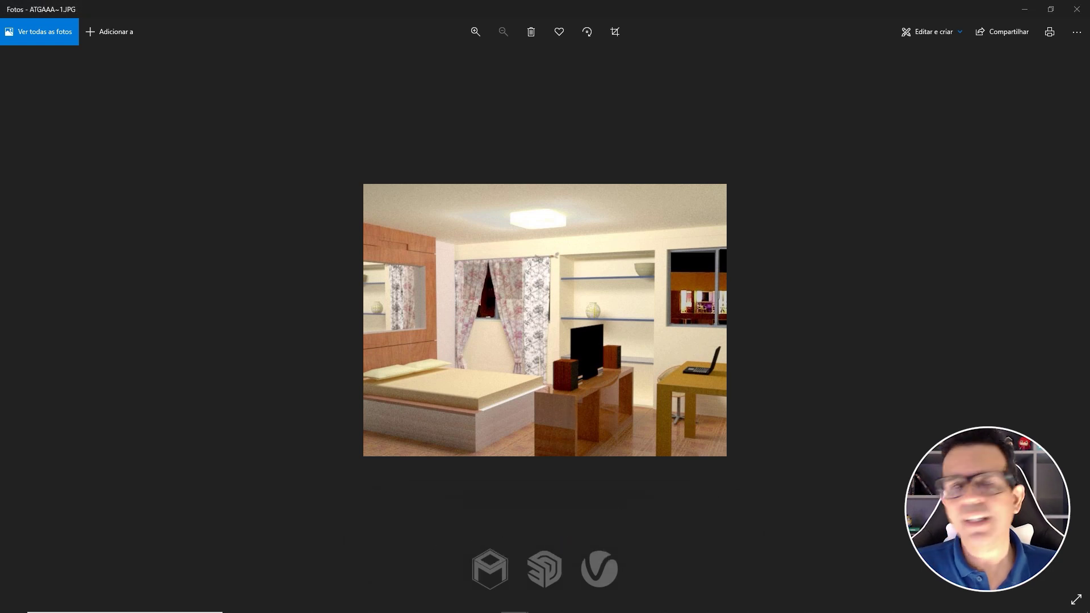
{"action": "left_click_drag", "start_coordinate": [765, 121], "coordinate": [614, 61]}
{"action": "double_click", "coordinate": [614, 61]}
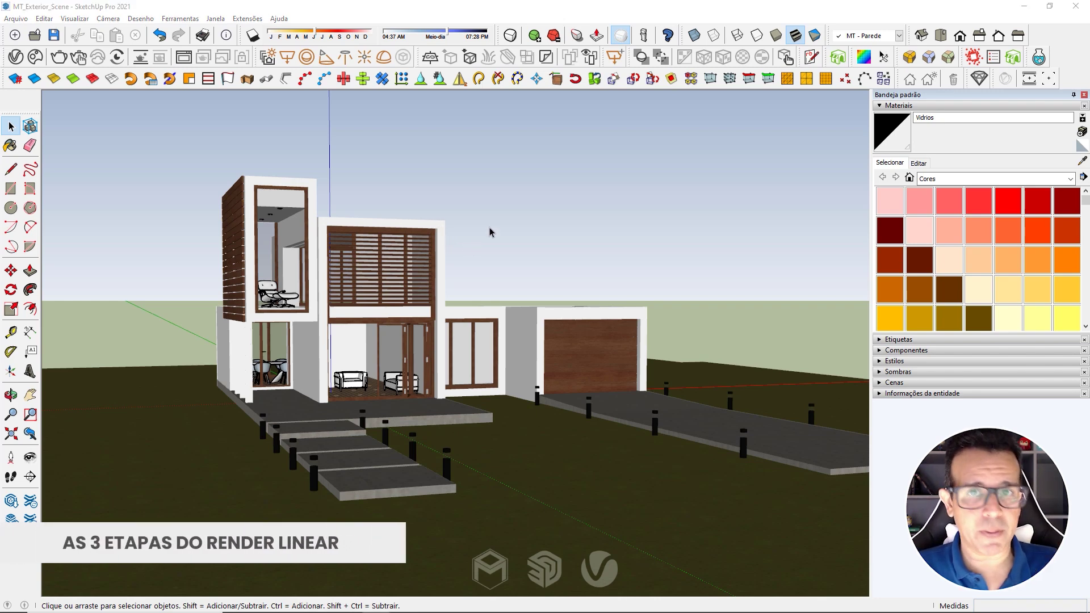
Move the note over the model and write Iluminação, Materiais, Render - configuração on three lines.
{"action": "left_click_drag", "start_coordinate": [920, 154], "coordinate": [341, 124]}
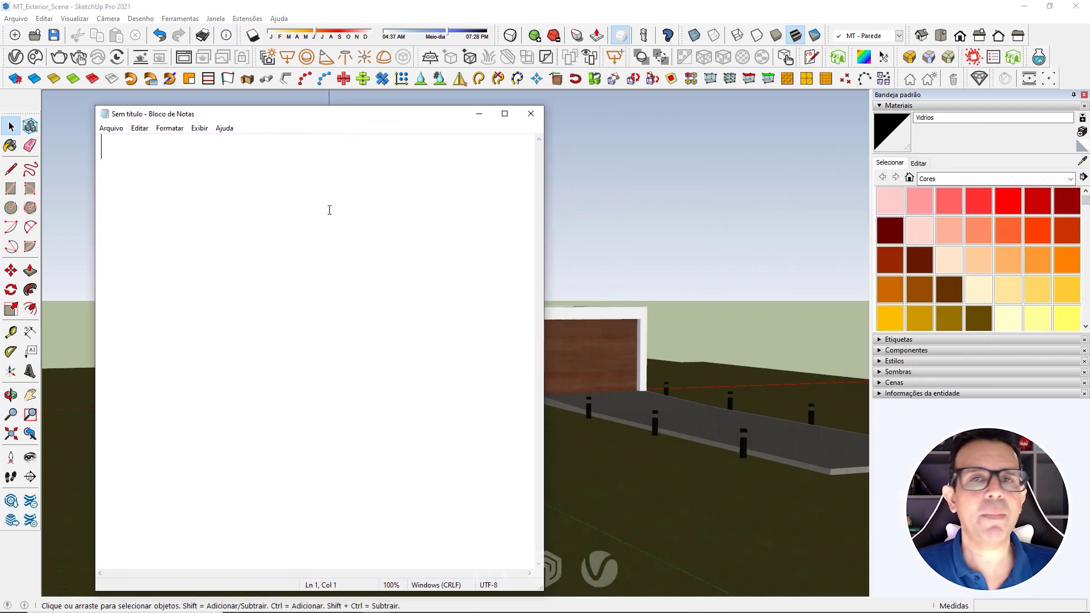
{"action": "type", "text": "Ilu"}
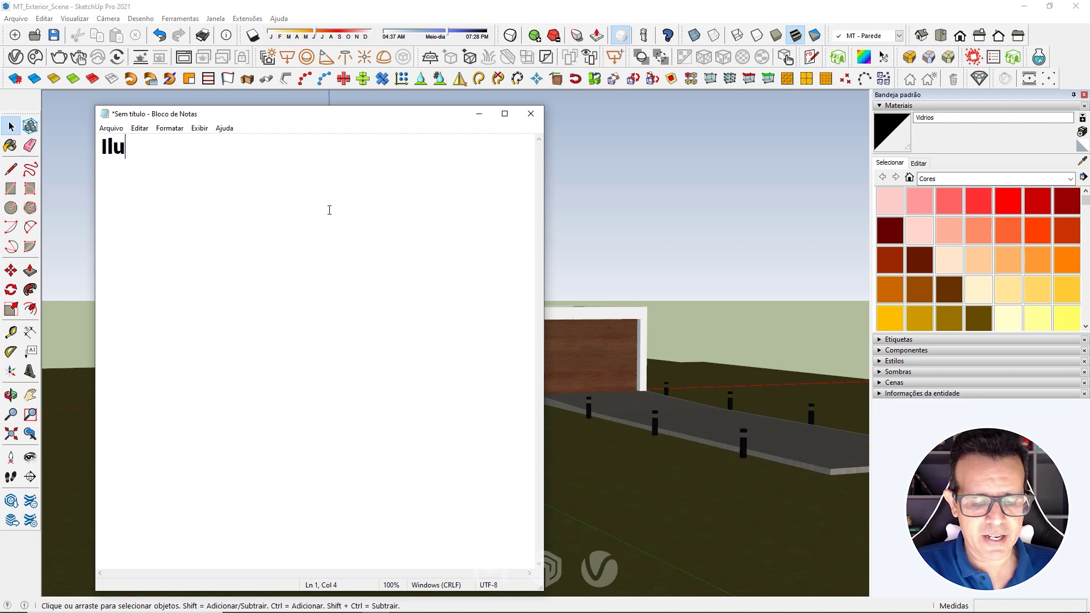
{"action": "type", "text": "minação"}
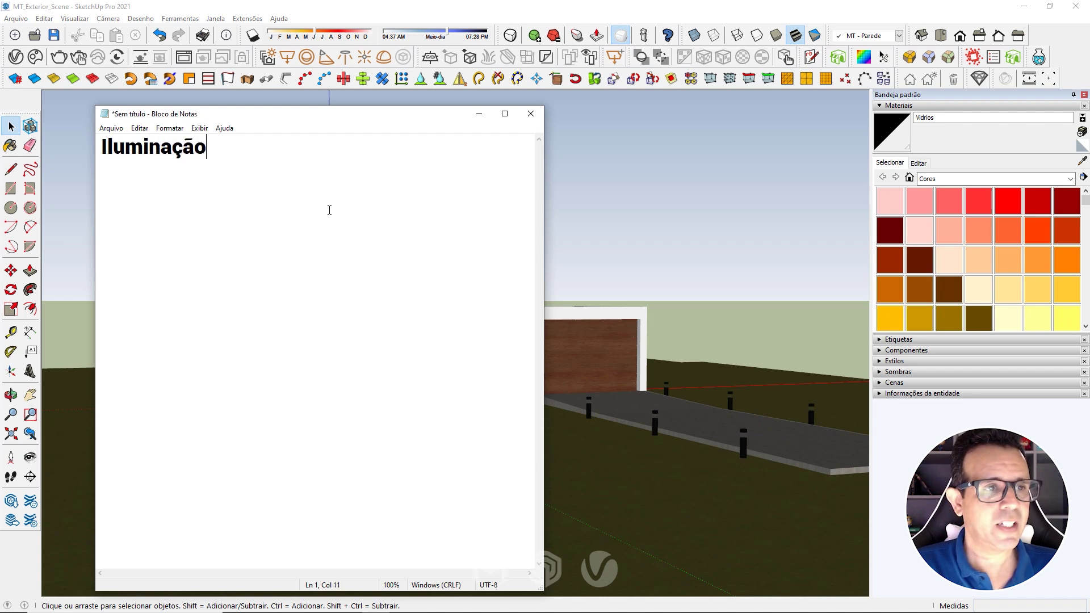
{"action": "key", "text": "Return"}
{"action": "type", "text": "Mat"}
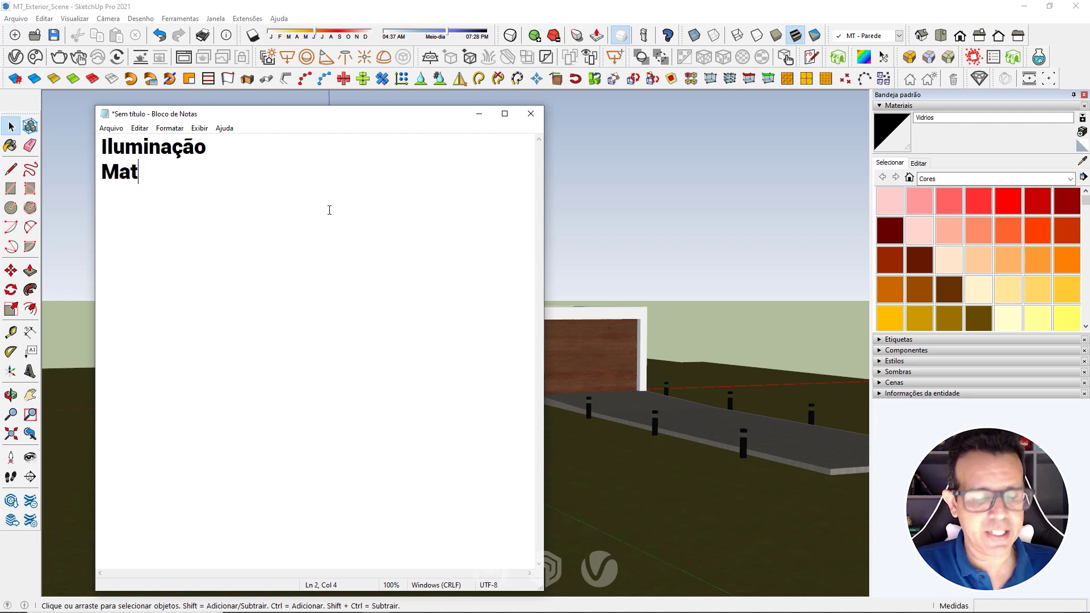
{"action": "type", "text": "eriais"}
{"action": "key", "text": "Return"}
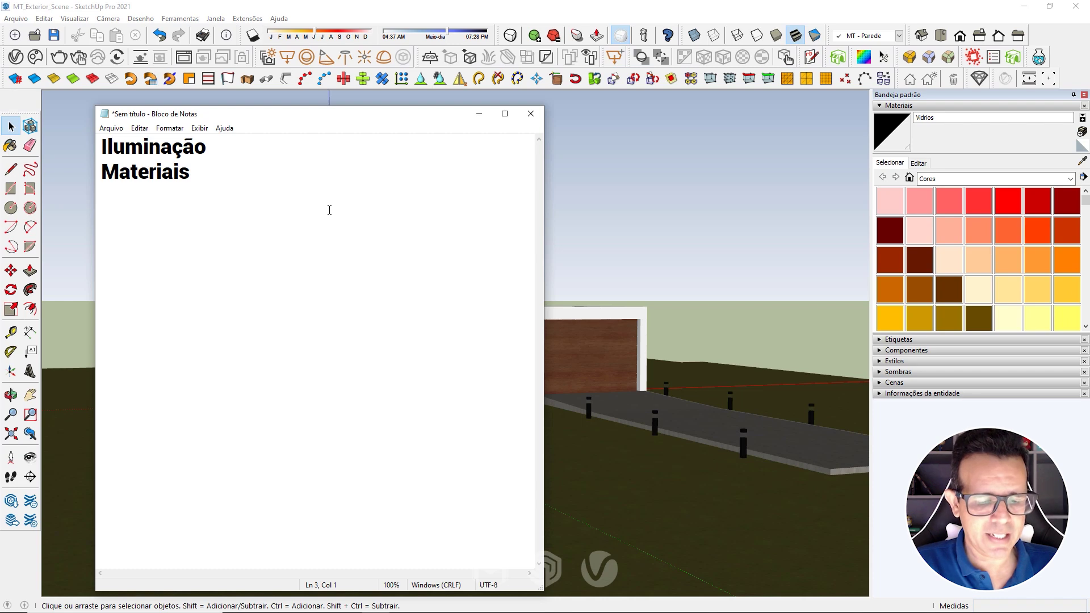
{"action": "type", "text": "Render - "}
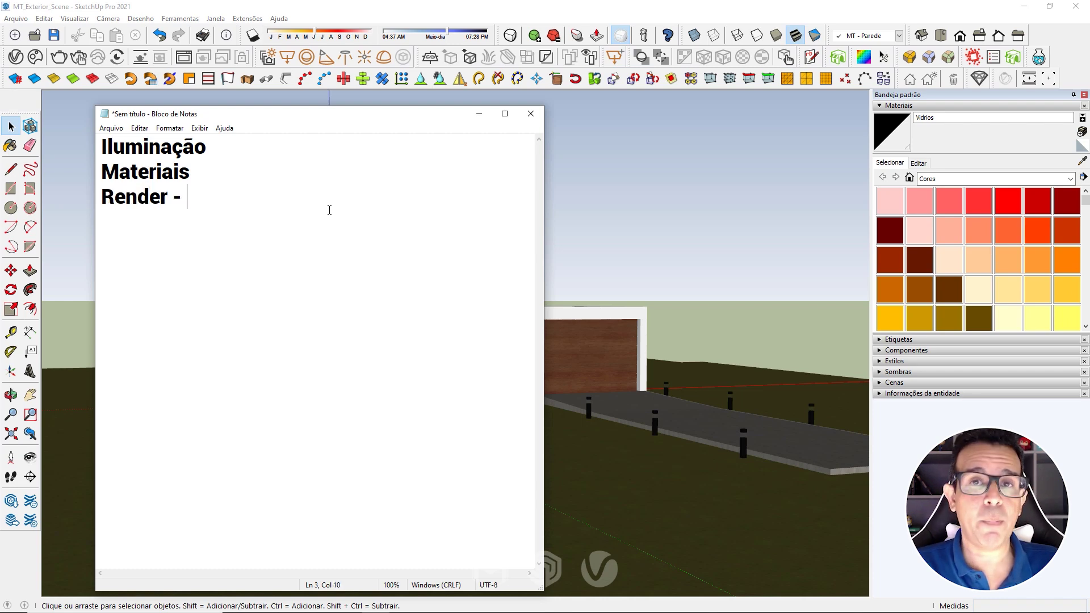
{"action": "type", "text": "config"}
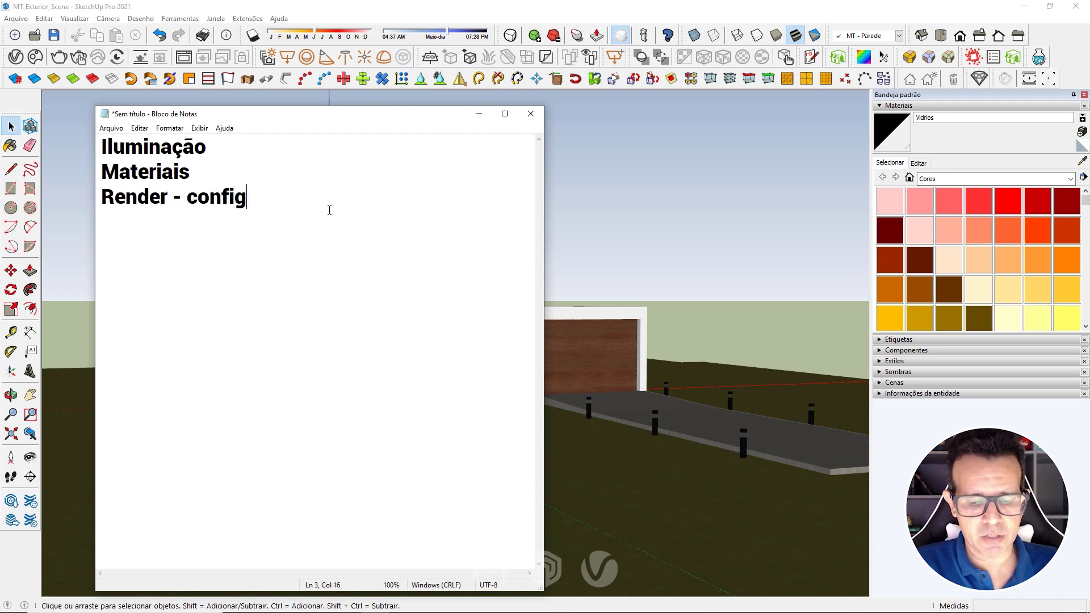
{"action": "type", "text": "uração"}
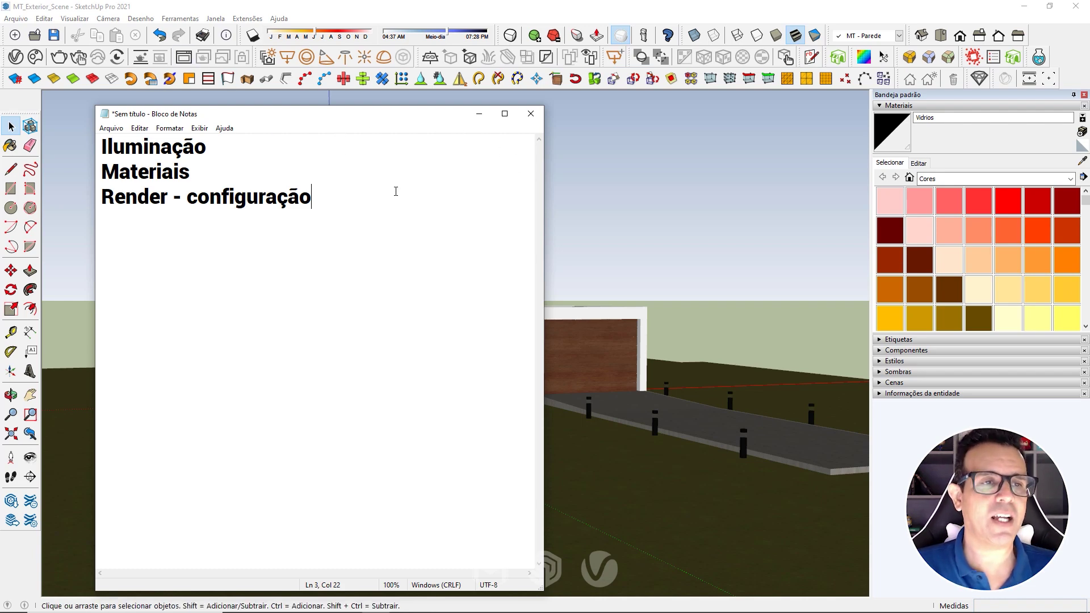
{"action": "left_click_drag", "start_coordinate": [352, 199], "coordinate": [100, 144]}
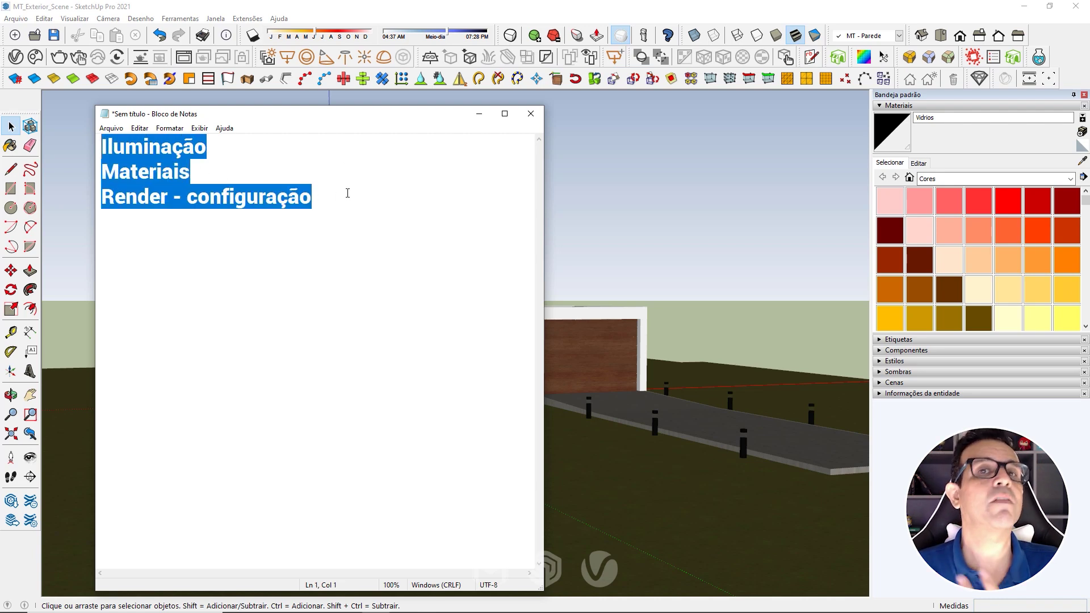
Add the line 'imagem renderizada X imagem fotorealista' below the list.
{"action": "left_click", "coordinate": [343, 191]}
{"action": "key", "text": "Return"}
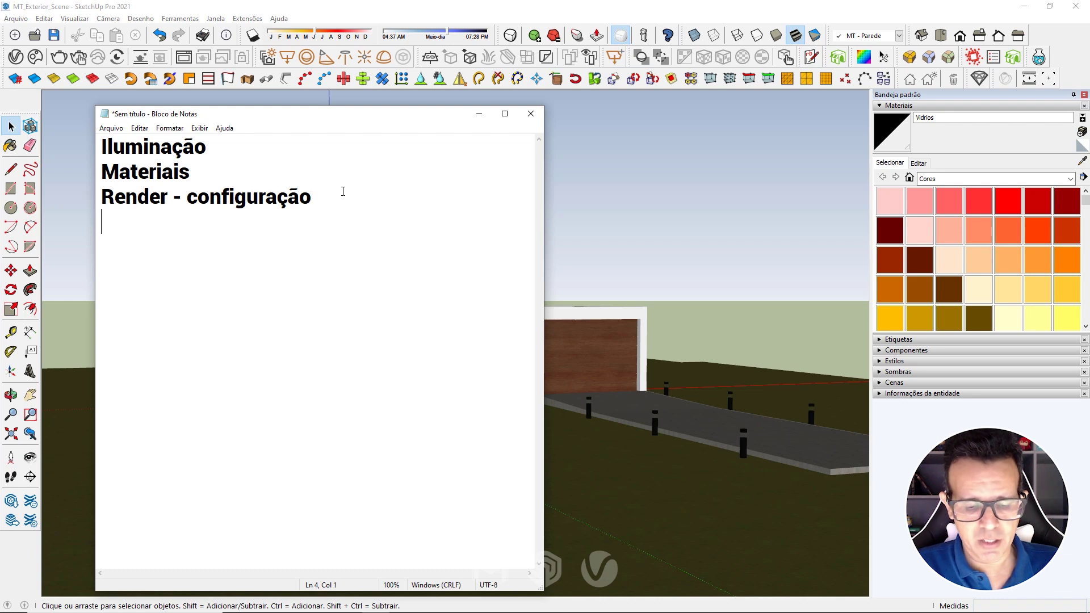
{"action": "key", "text": "Return"}
{"action": "type", "text": "imag"}
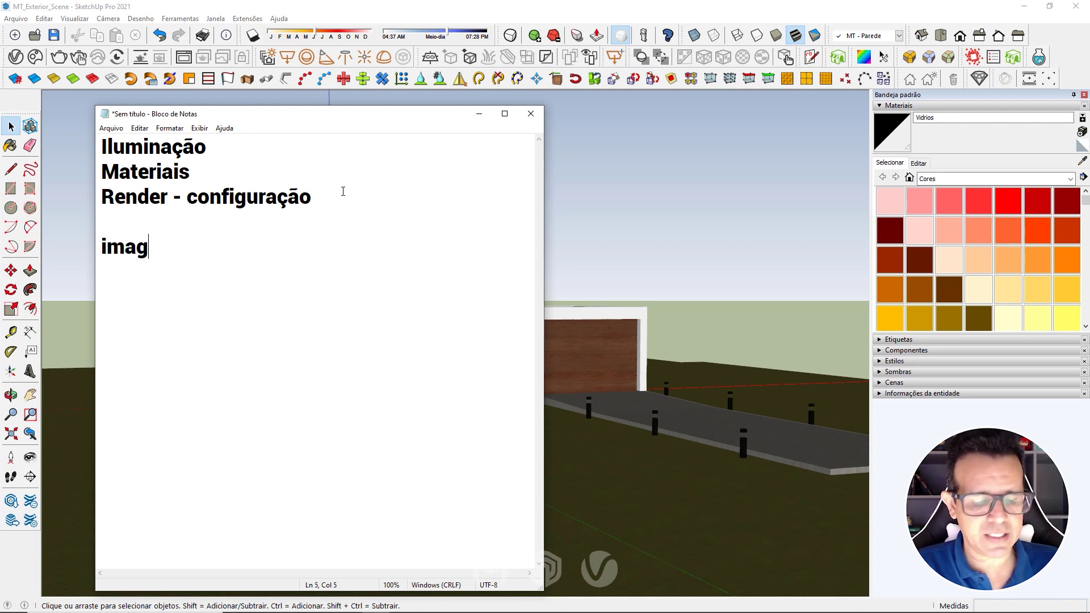
{"action": "type", "text": "em red"}
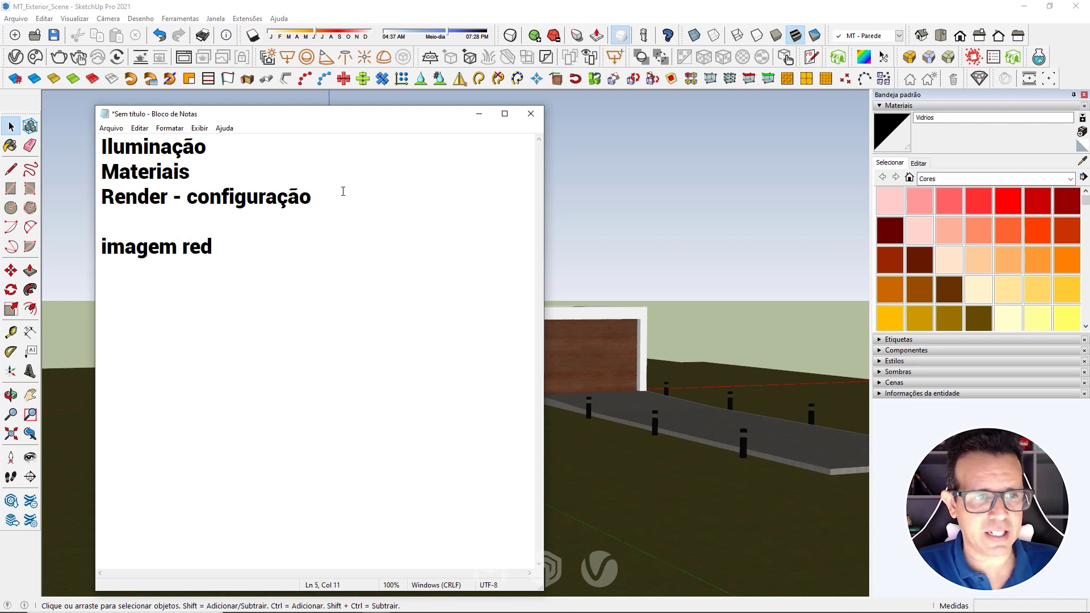
{"action": "key", "text": "BackSpace"}
{"action": "type", "text": "nderiza"}
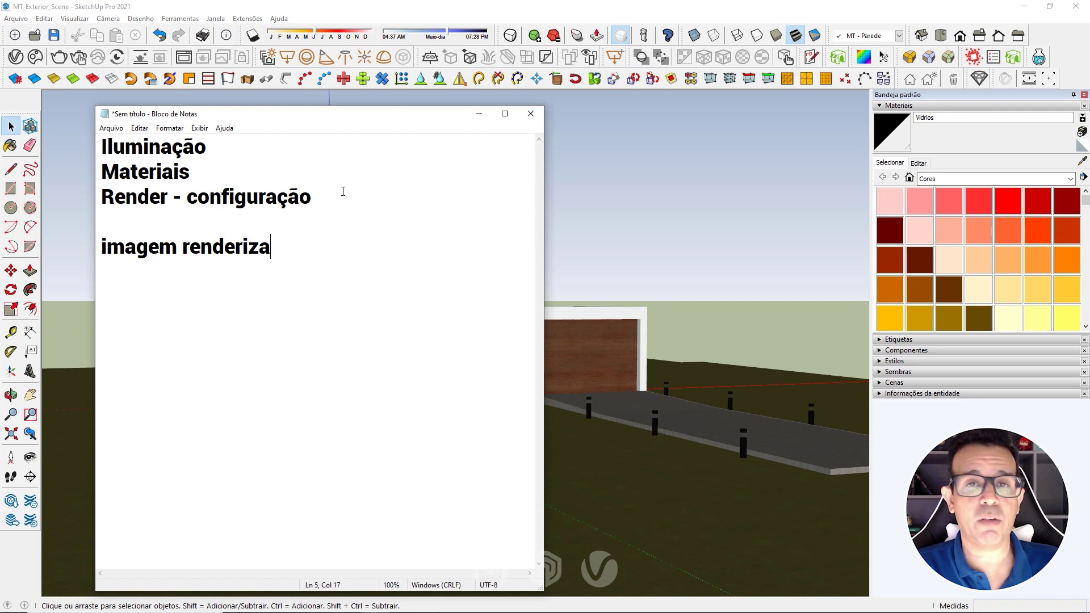
{"action": "type", "text": "do"}
{"action": "key", "text": "BackSpace"}
{"action": "type", "text": "a "}
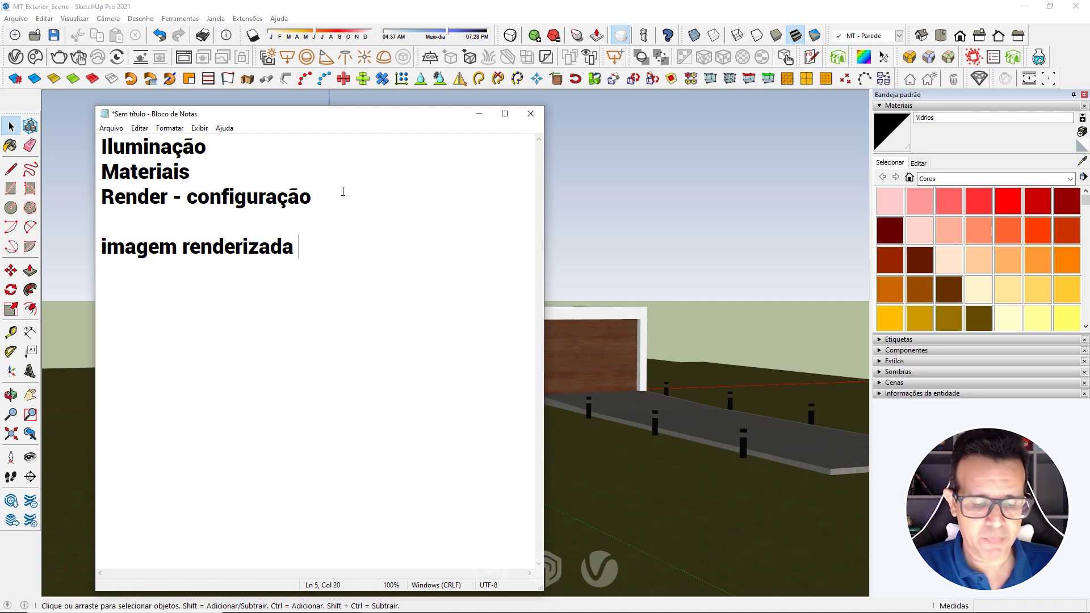
{"action": "type", "text": "X ima"}
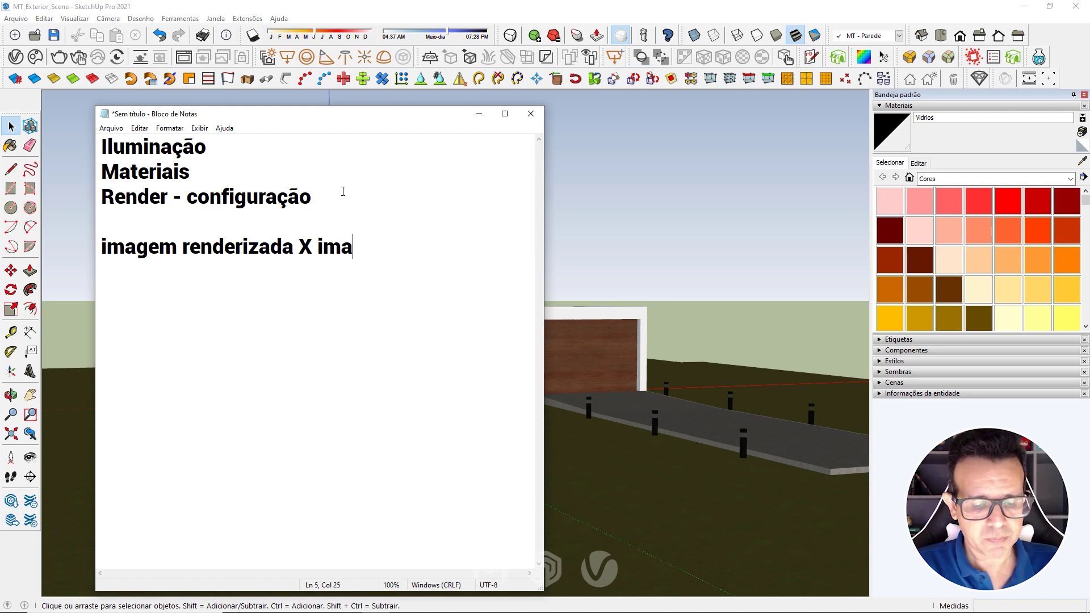
{"action": "type", "text": "gem fo"}
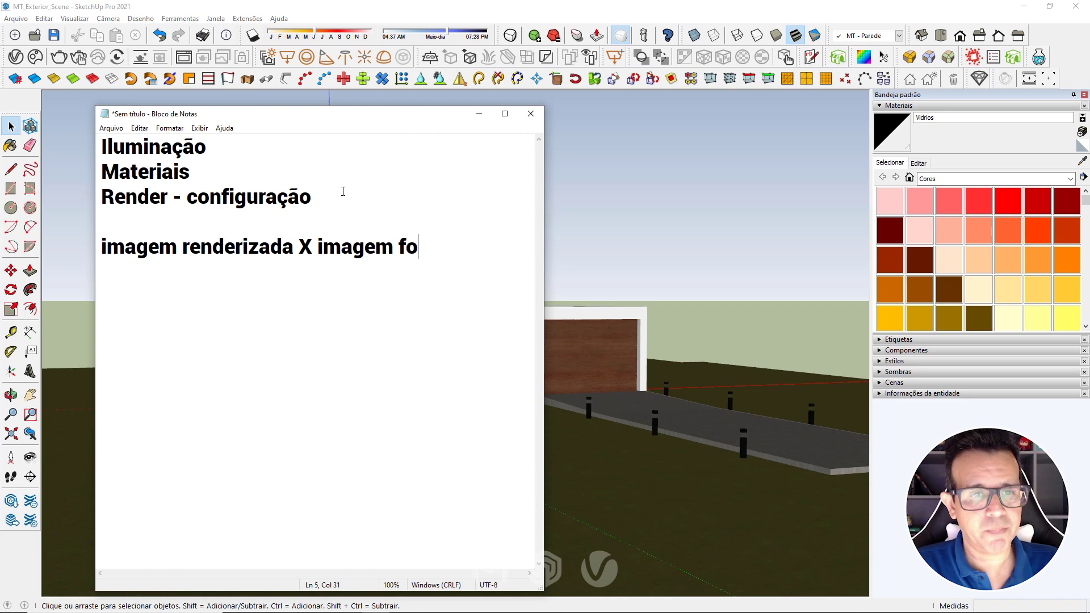
{"action": "type", "text": "torealista"}
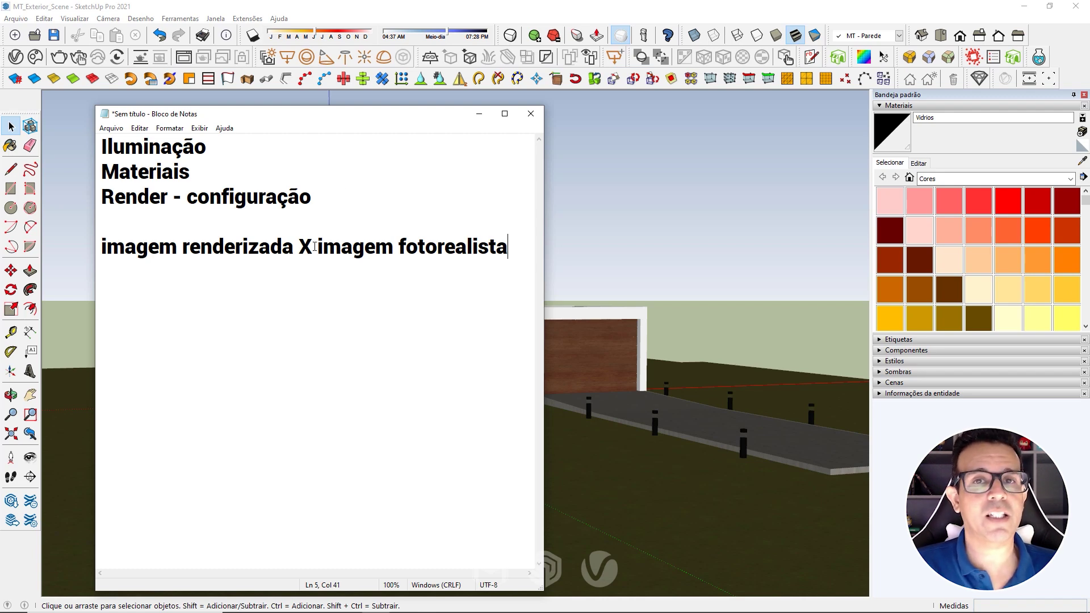
Add a '> Recursos' heading at the top of the notes.
{"action": "left_click", "coordinate": [99, 149]}
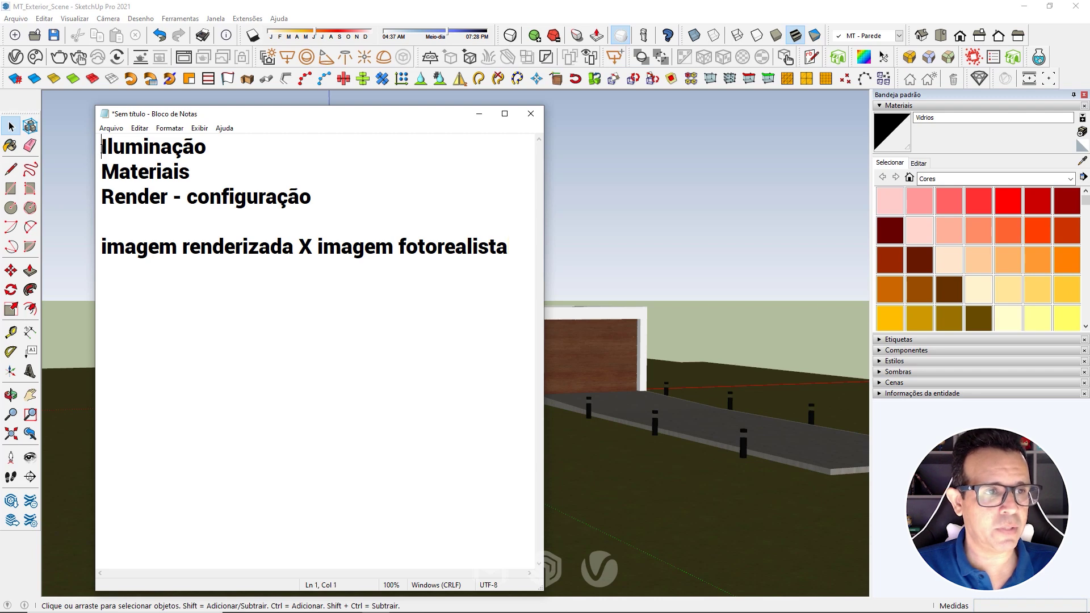
{"action": "key", "text": "Return"}
{"action": "key", "text": "Return"}
{"action": "key", "text": "Up"}
{"action": "key", "text": "Up"}
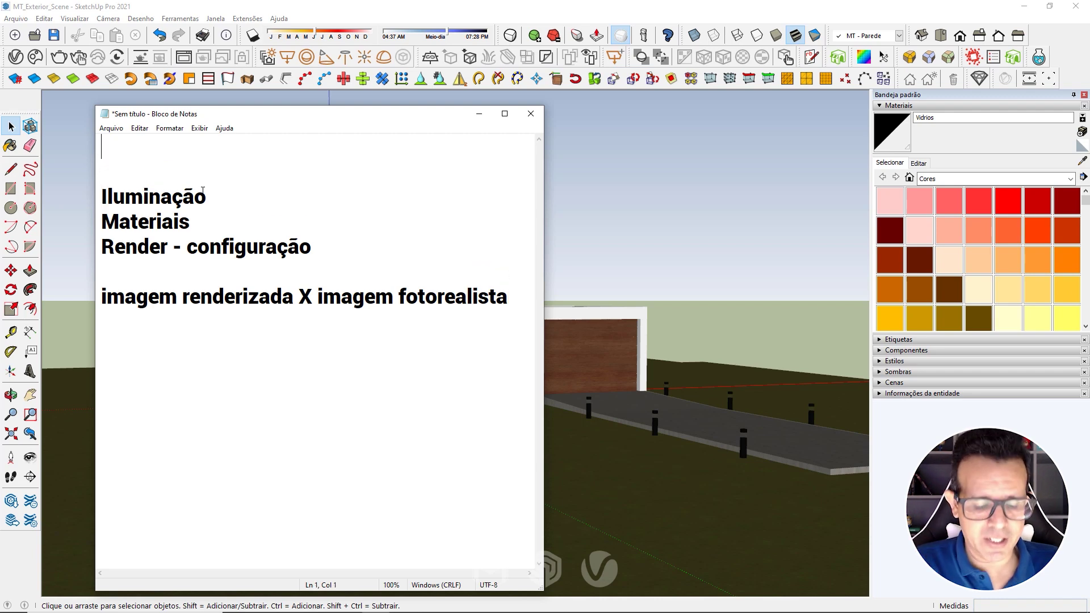
{"action": "type", "text": "> "}
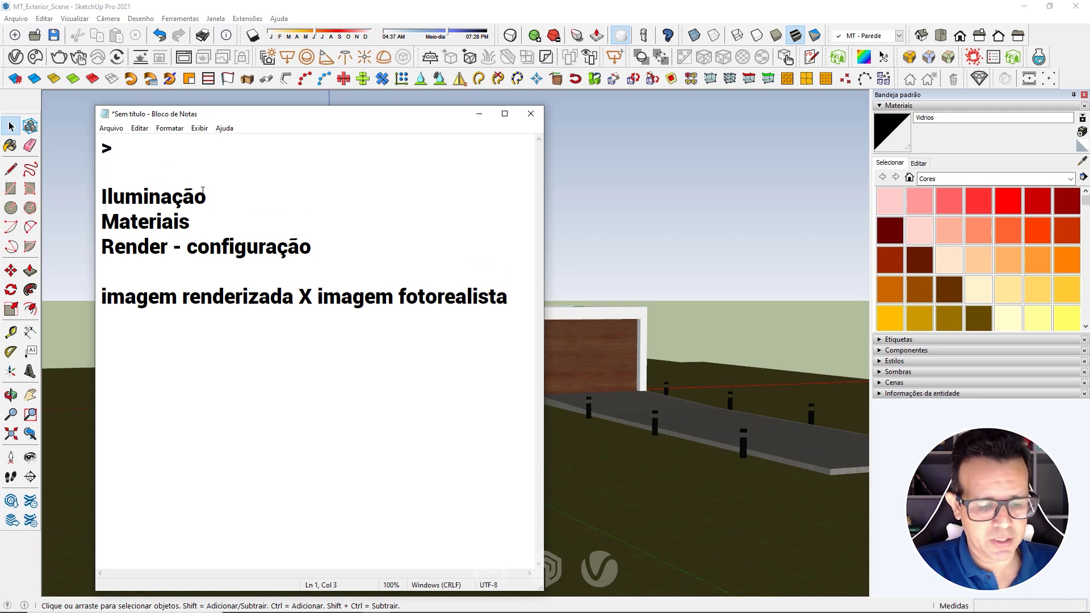
{"action": "type", "text": "E"}
{"action": "key", "text": "BackSpace"}
{"action": "type", "text": "Recur"}
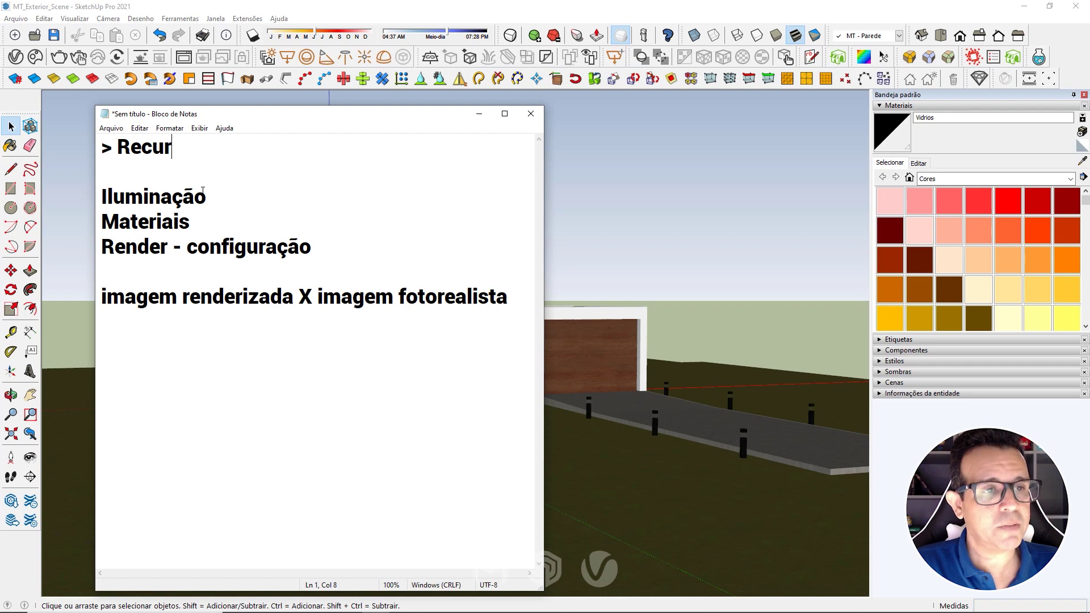
{"action": "type", "text": "sos"}
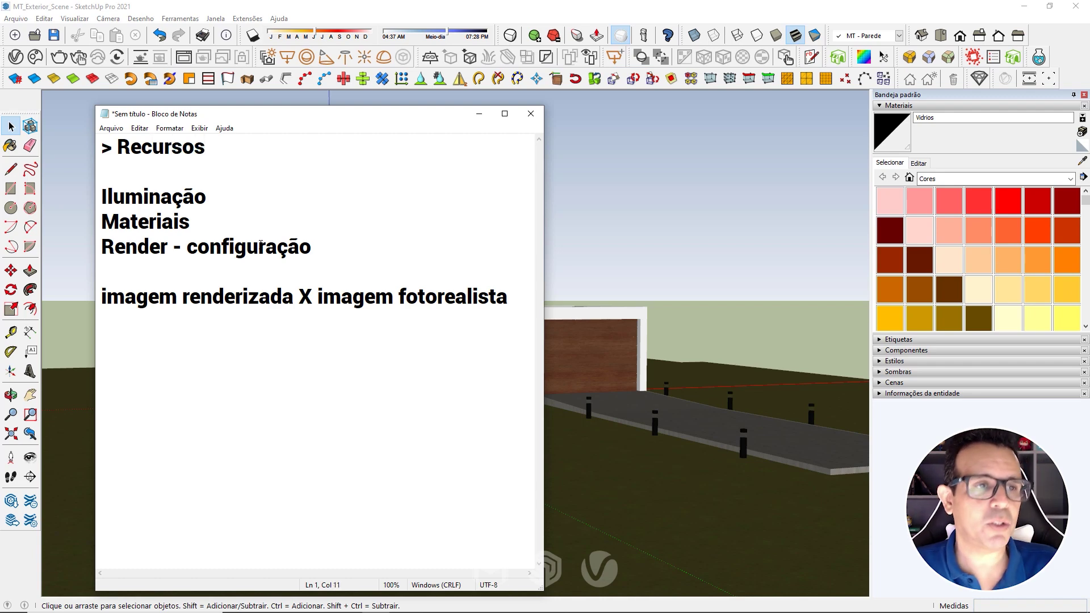
Add '> Render Linear' above Iluminação and '> Render Fotorealista' after Render - configuração.
{"action": "left_click", "coordinate": [146, 179]}
{"action": "key", "text": "Return"}
{"action": "type", "text": "> R"}
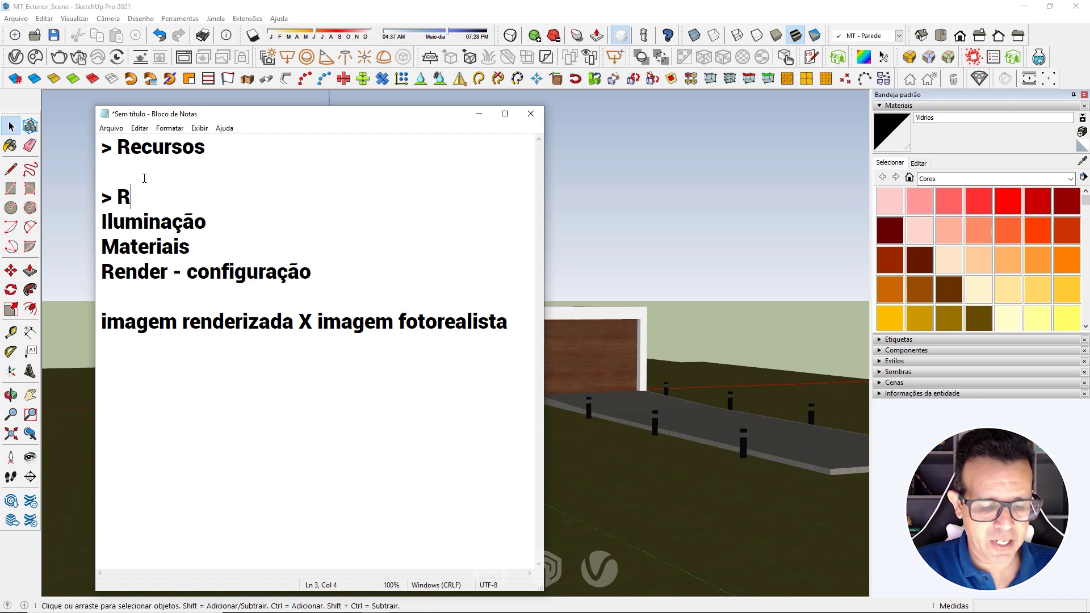
{"action": "type", "text": "ender Lin"}
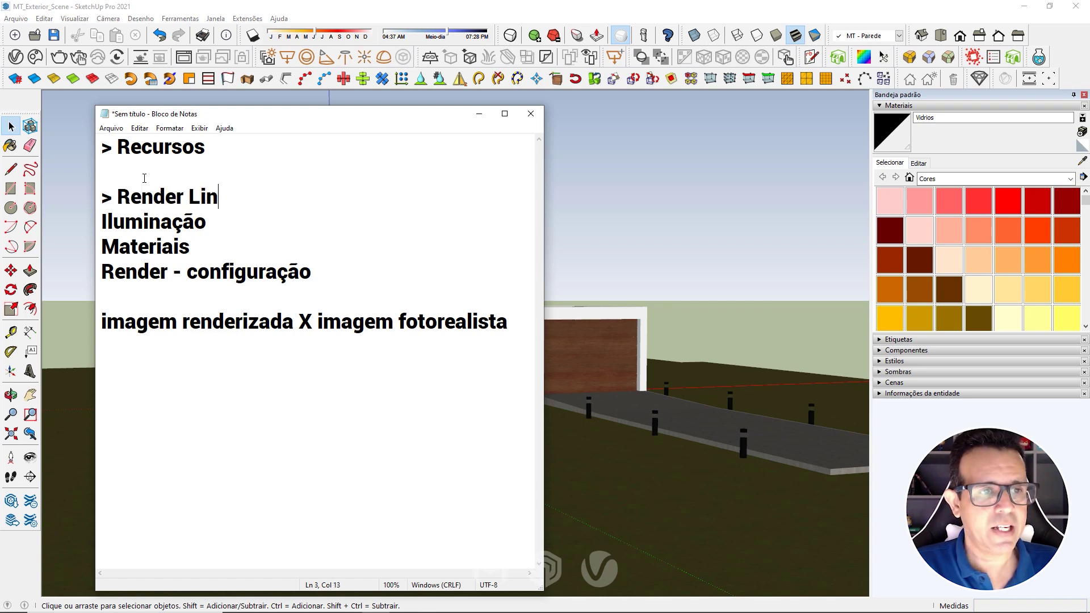
{"action": "type", "text": "a"}
{"action": "key", "text": "BackSpace"}
{"action": "type", "text": "ear"}
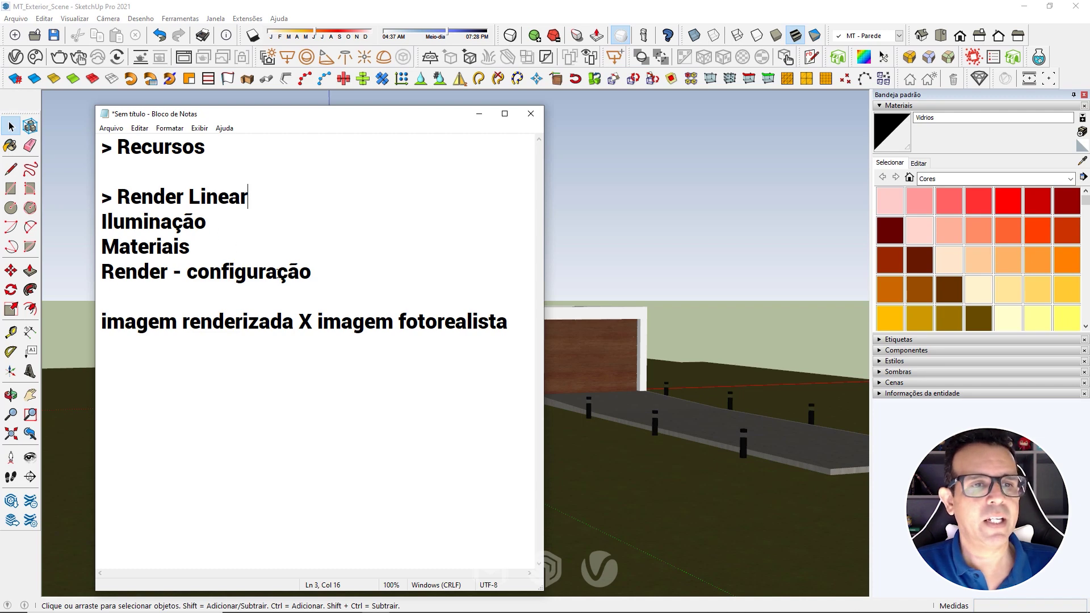
{"action": "left_click", "coordinate": [331, 275]}
{"action": "key", "text": "Return"}
{"action": "key", "text": "Return"}
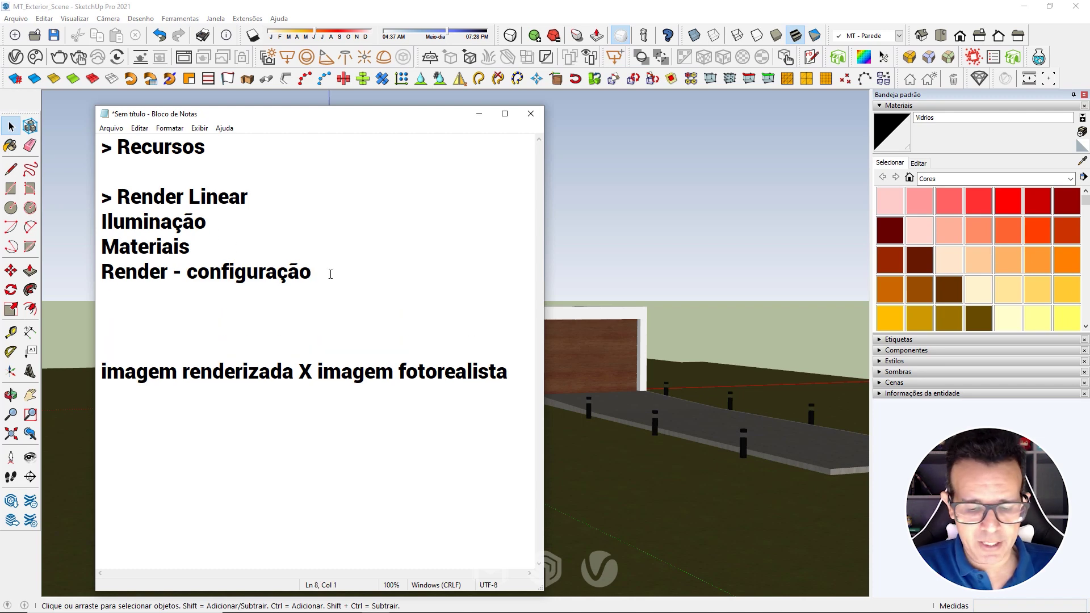
{"action": "type", "text": ">"}
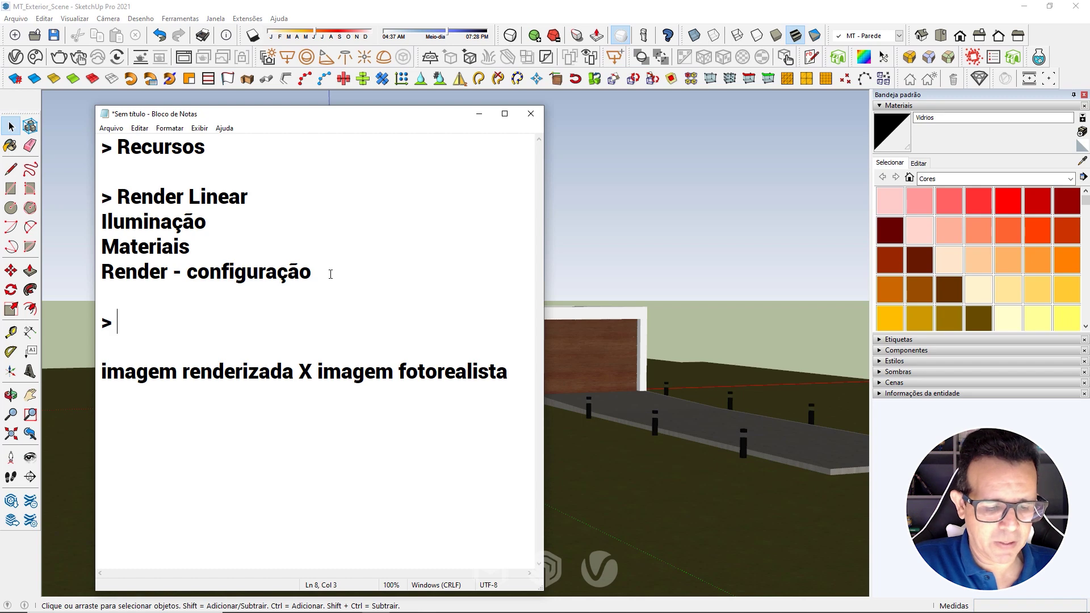
{"action": "type", "text": " Render "}
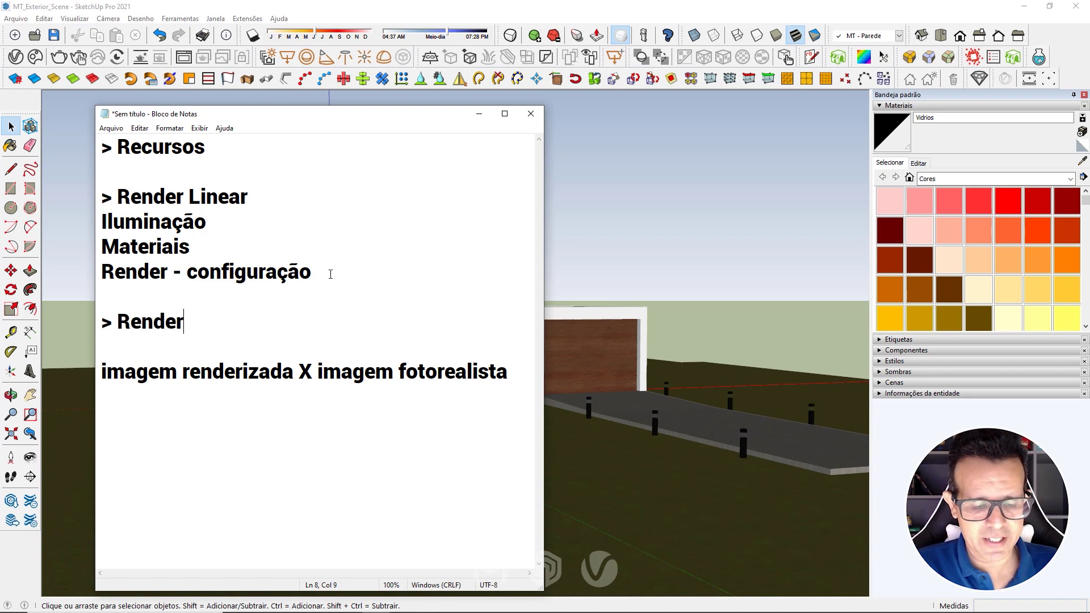
{"action": "type", "text": "Fotore"}
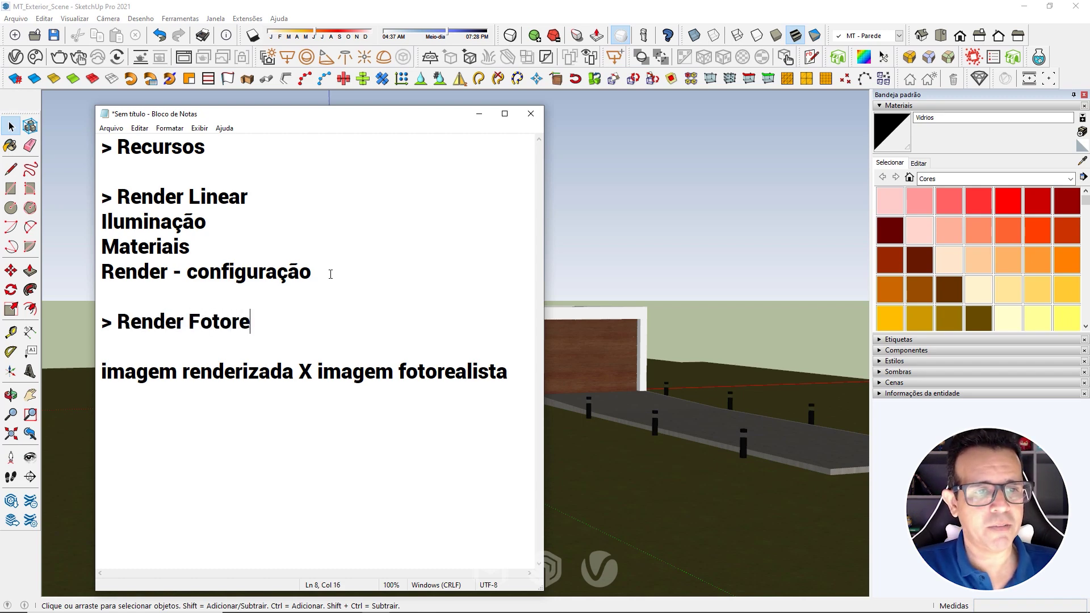
{"action": "type", "text": "alista"}
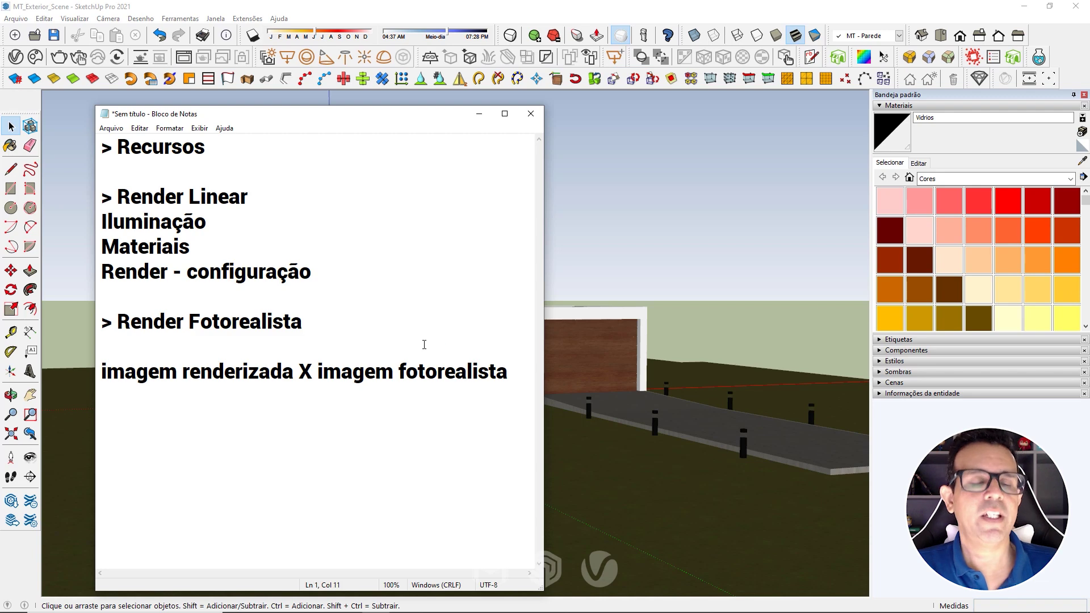
{"action": "key", "text": "Up"}
{"action": "key", "text": "Up"}
{"action": "key", "text": "Up"}
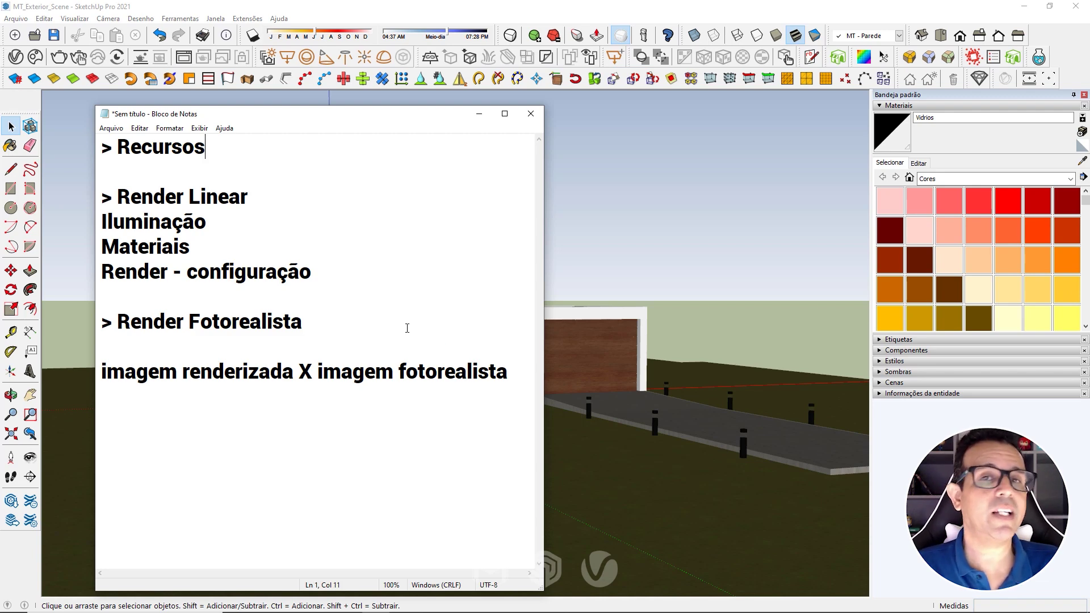
Move the notes aside, bring in the maps folder, and open Wood02_col in Photos.
{"action": "left_click_drag", "start_coordinate": [301, 113], "coordinate": [300, 106]}
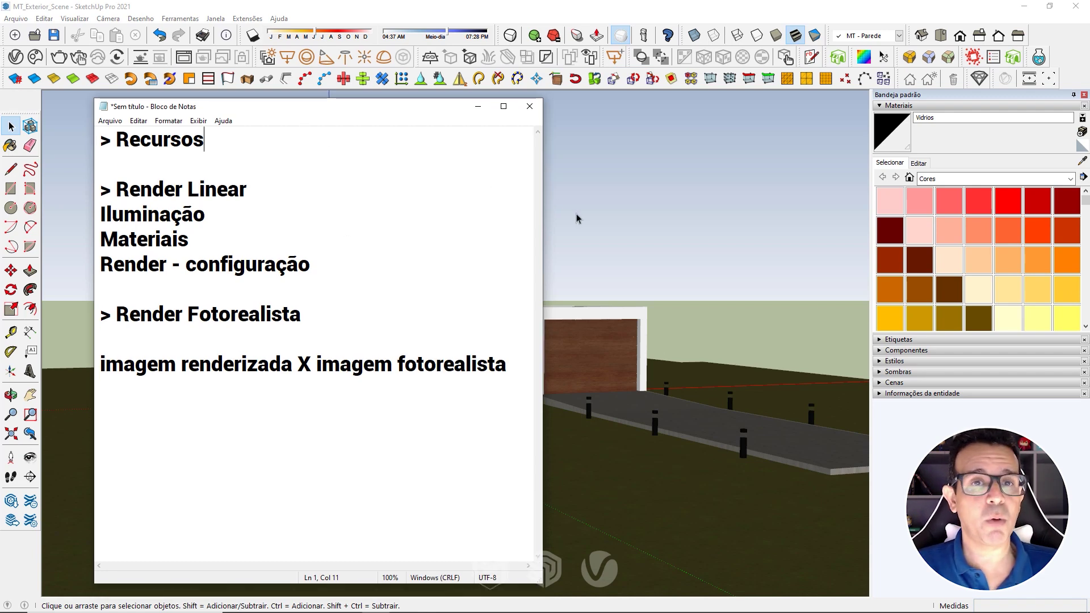
{"action": "mouse_move", "coordinate": [465, 103]}
{"action": "left_mouse_down"}
{"action": "mouse_move", "coordinate": [377, 266]}
{"action": "mouse_move", "coordinate": [508, 124]}
{"action": "left_mouse_up"}
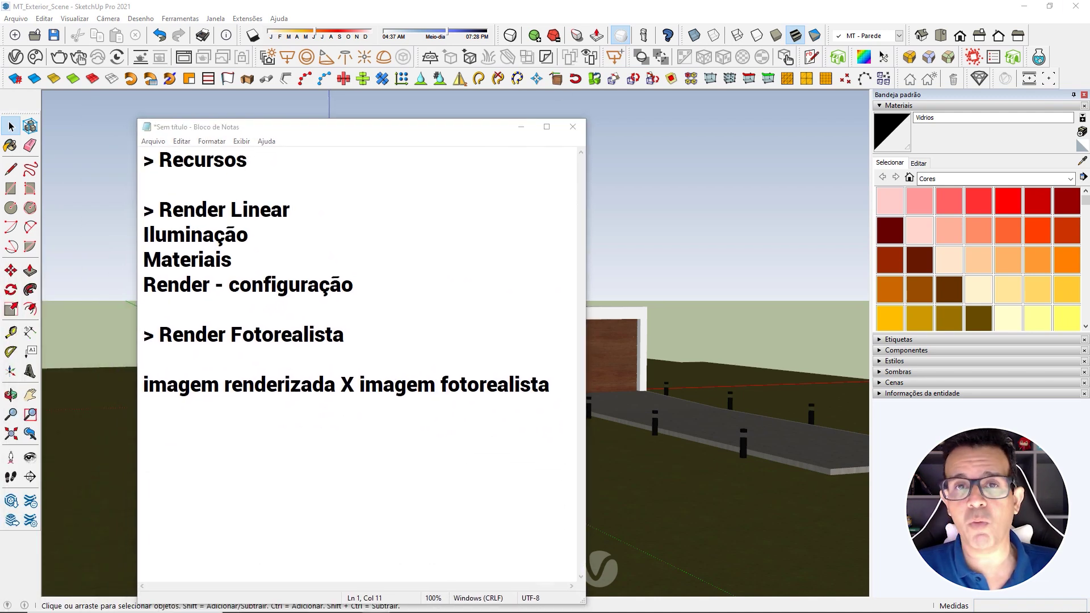
{"action": "mouse_move", "coordinate": [1078, 33]}
{"action": "left_mouse_down"}
{"action": "mouse_move", "coordinate": [610, 122]}
{"action": "mouse_move", "coordinate": [603, 103]}
{"action": "left_mouse_up"}
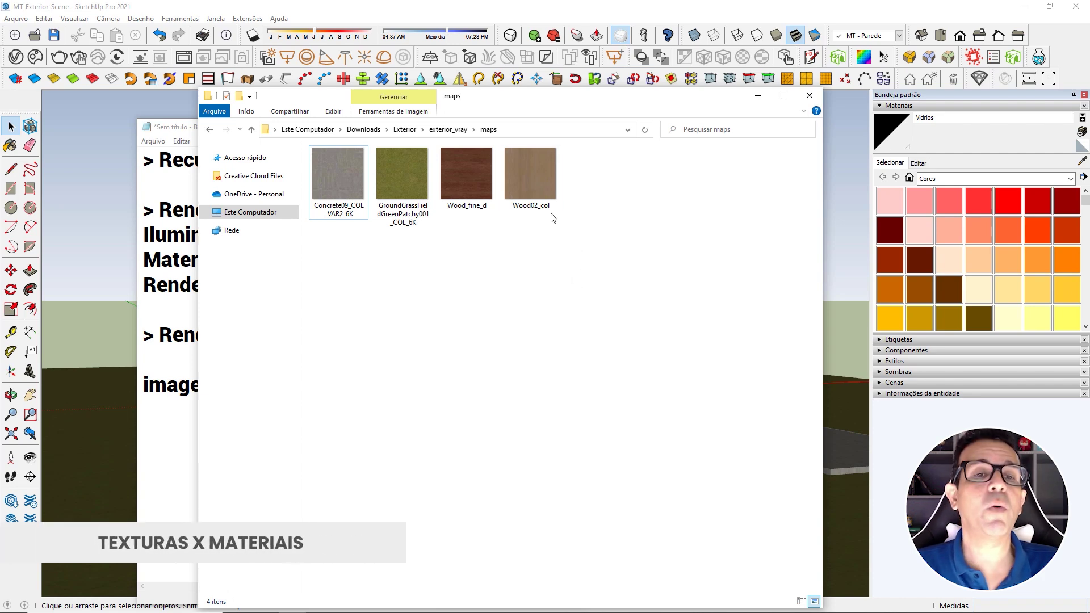
{"action": "left_click", "coordinate": [540, 178]}
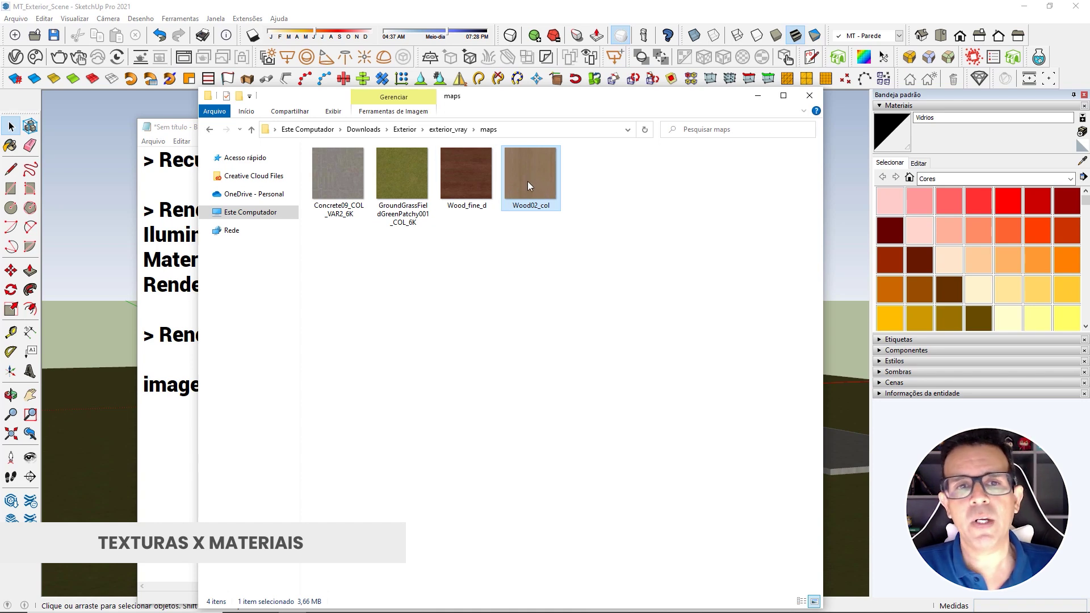
{"action": "double_click", "coordinate": [527, 182]}
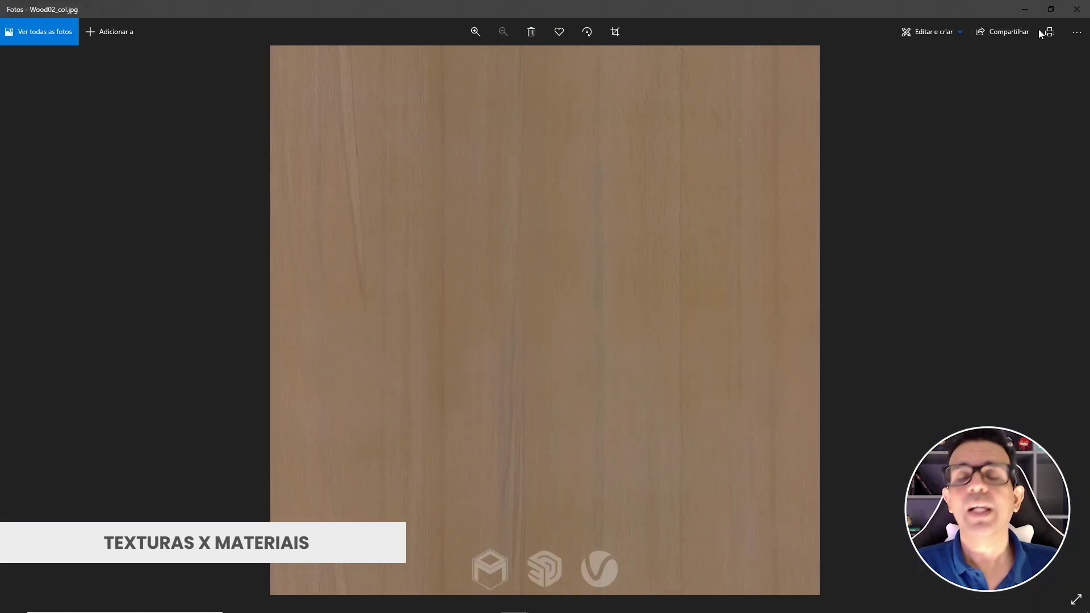
Close the Wood02_col preview to get back to the maps folder.
{"action": "left_click", "coordinate": [1076, 9]}
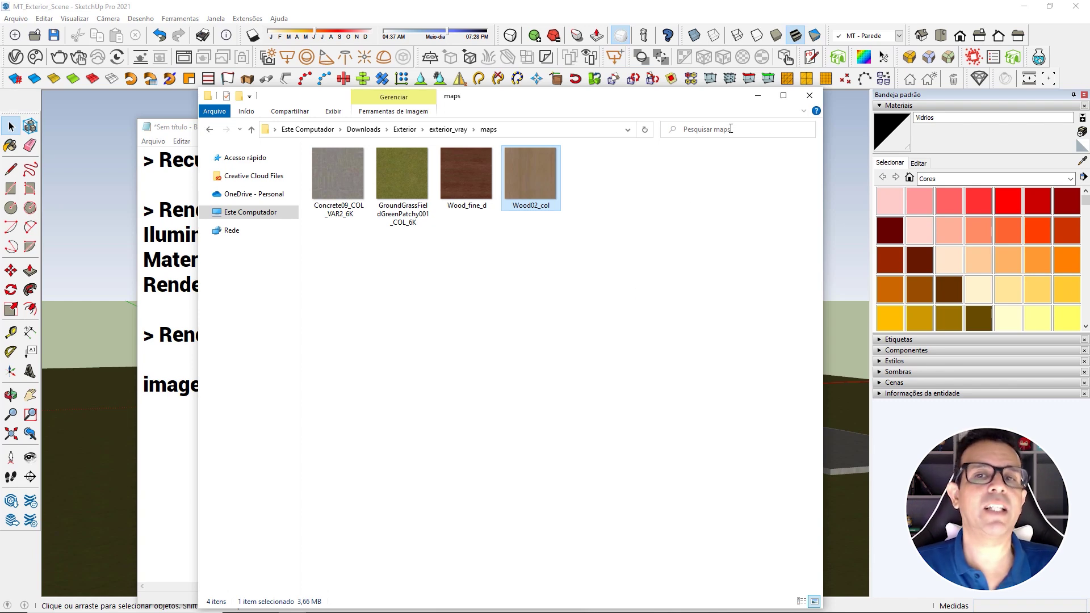
Minimize the maps folder window and the Notepad notes.
{"action": "left_click", "coordinate": [758, 98]}
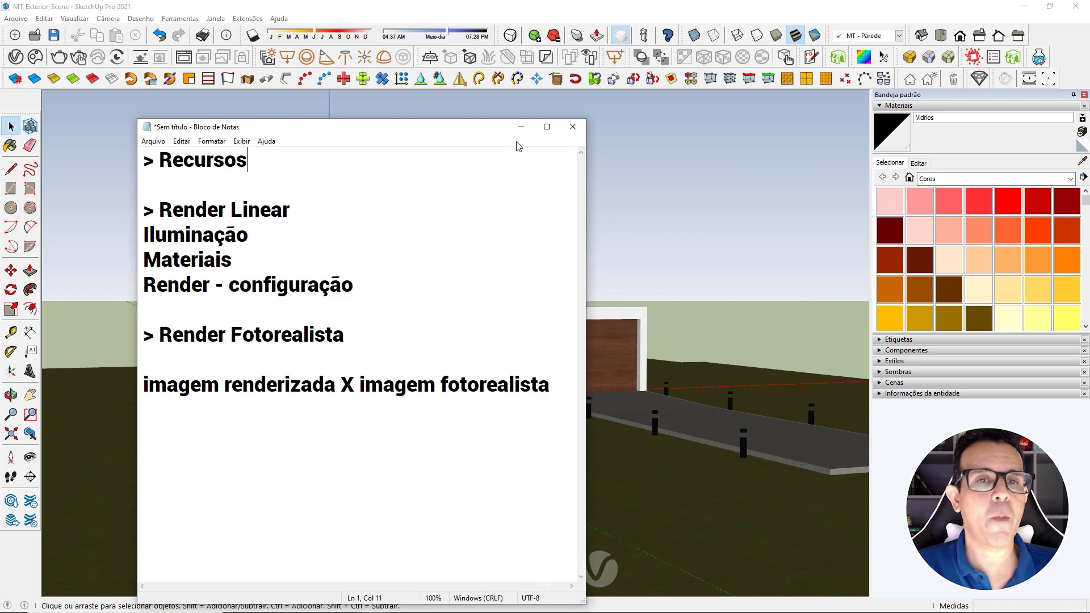
{"action": "left_click", "coordinate": [519, 127]}
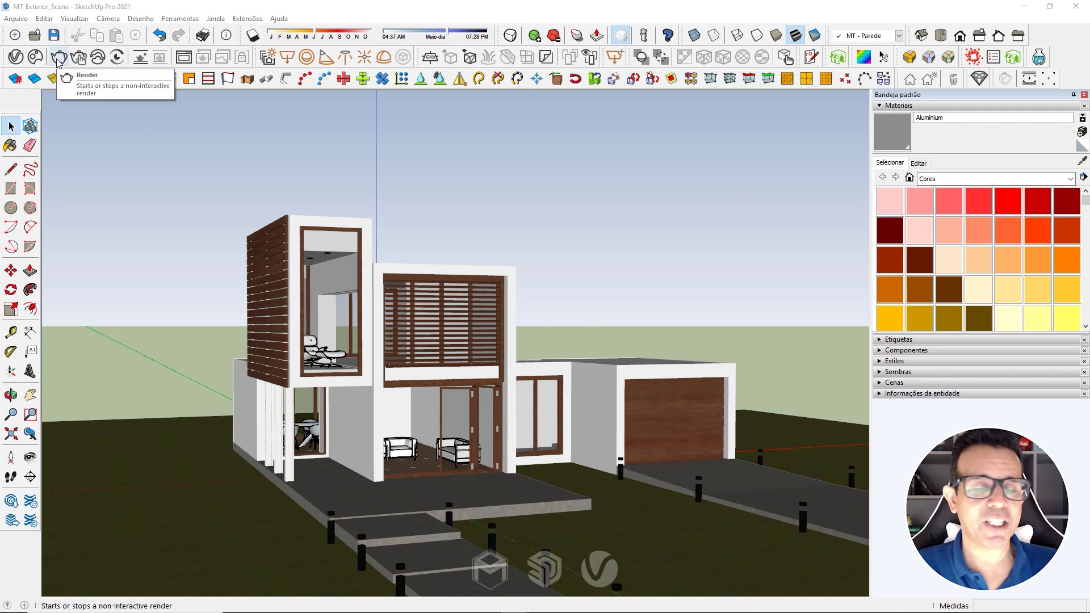
V-Ray render the house, re-render from a frontal orbit, then switch to the sample render.
{"action": "left_click", "coordinate": [58, 58]}
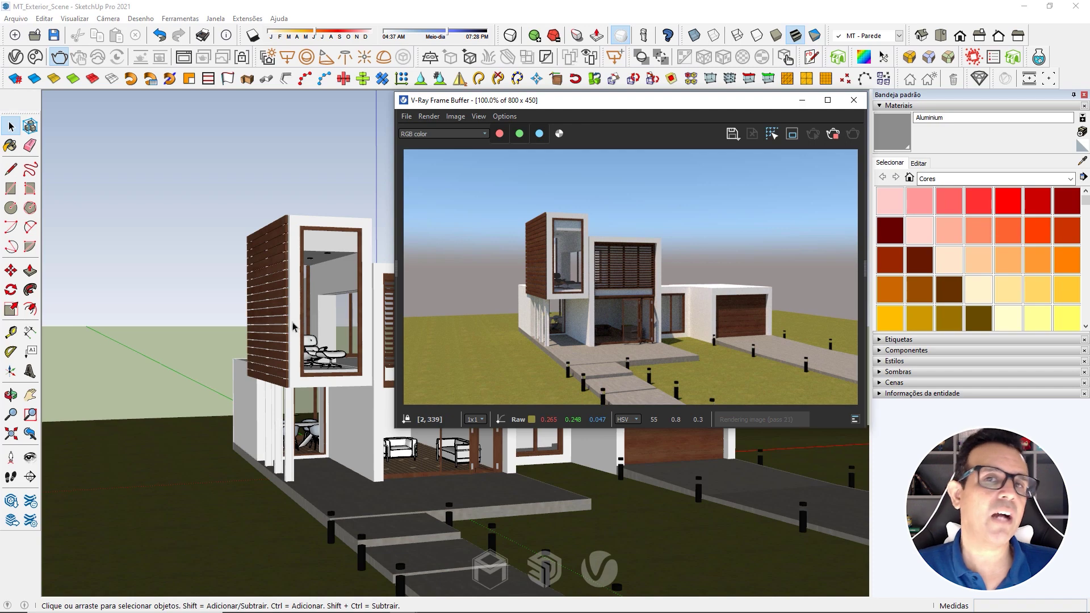
{"action": "middle_click_drag", "start_coordinate": [272, 382], "coordinate": [148, 357]}
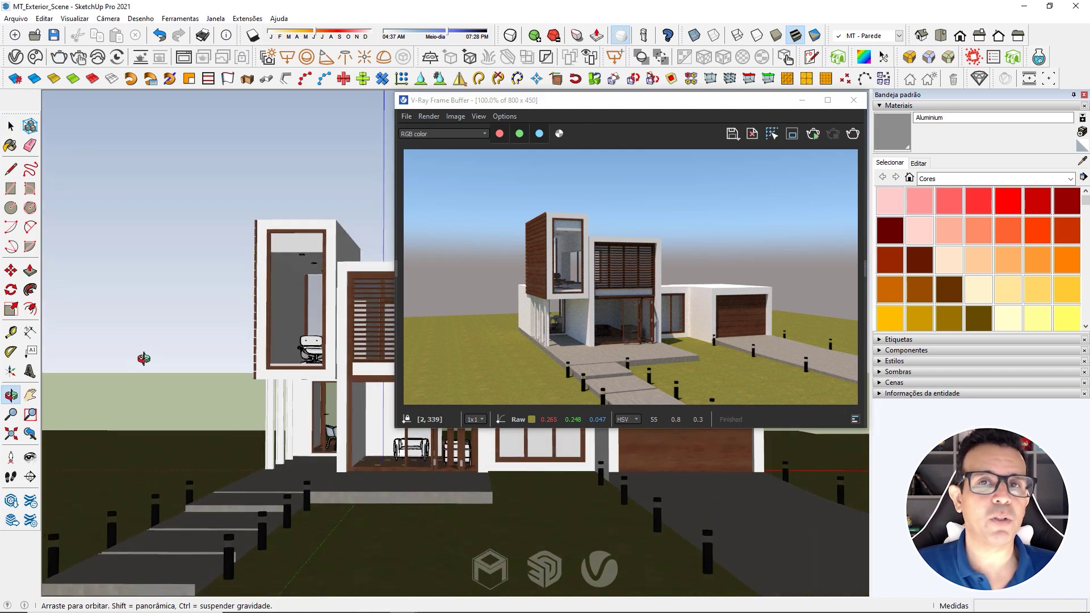
{"action": "left_click", "coordinate": [60, 58]}
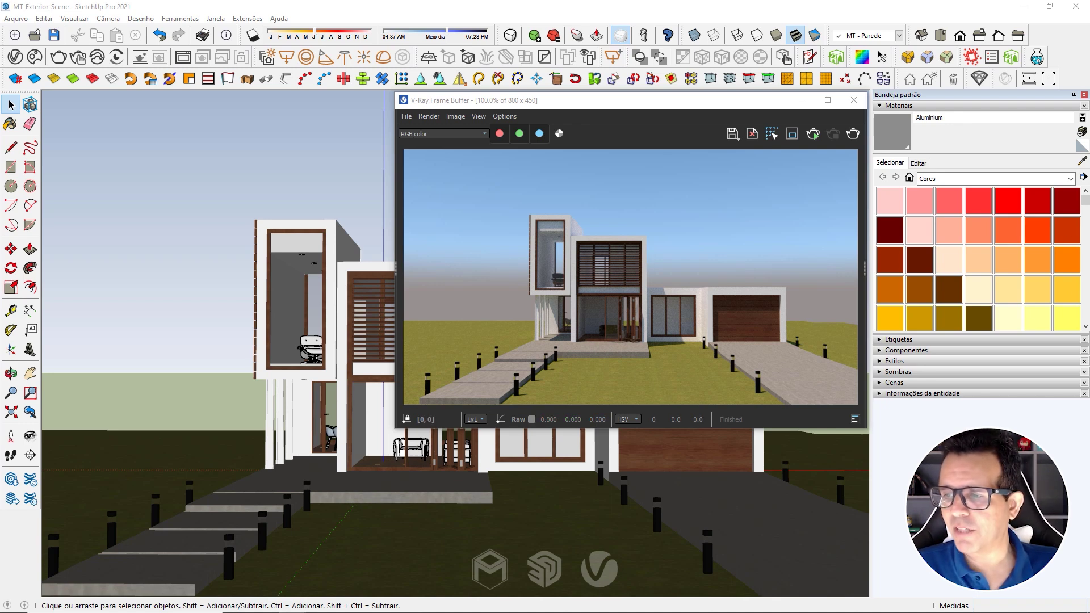
{"action": "key", "text": "alt+Tab"}
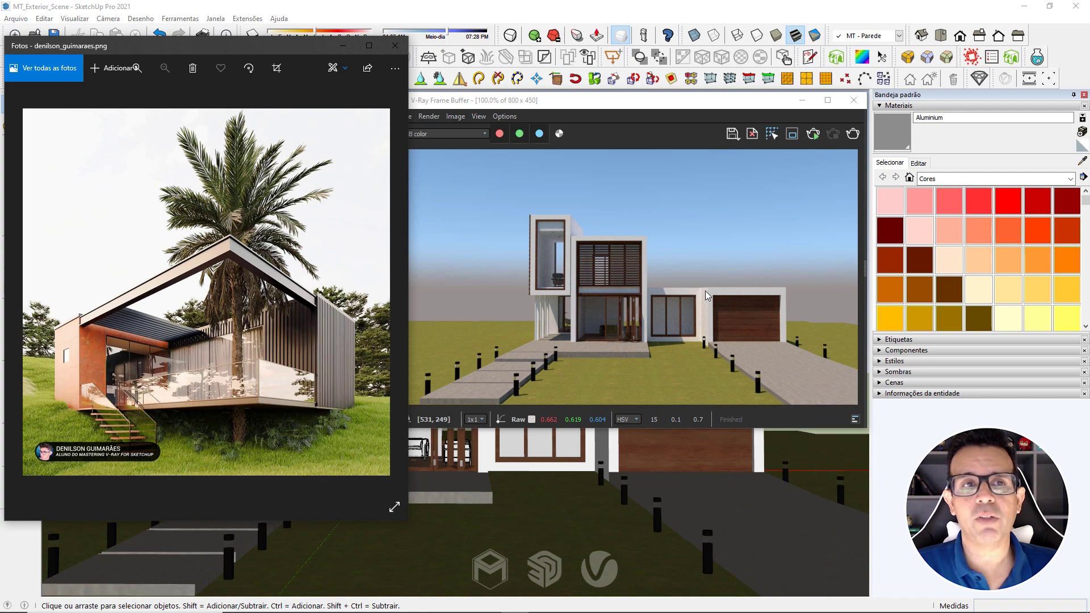
Close the sample glass-house render in Photos.
{"action": "left_click", "coordinate": [343, 45]}
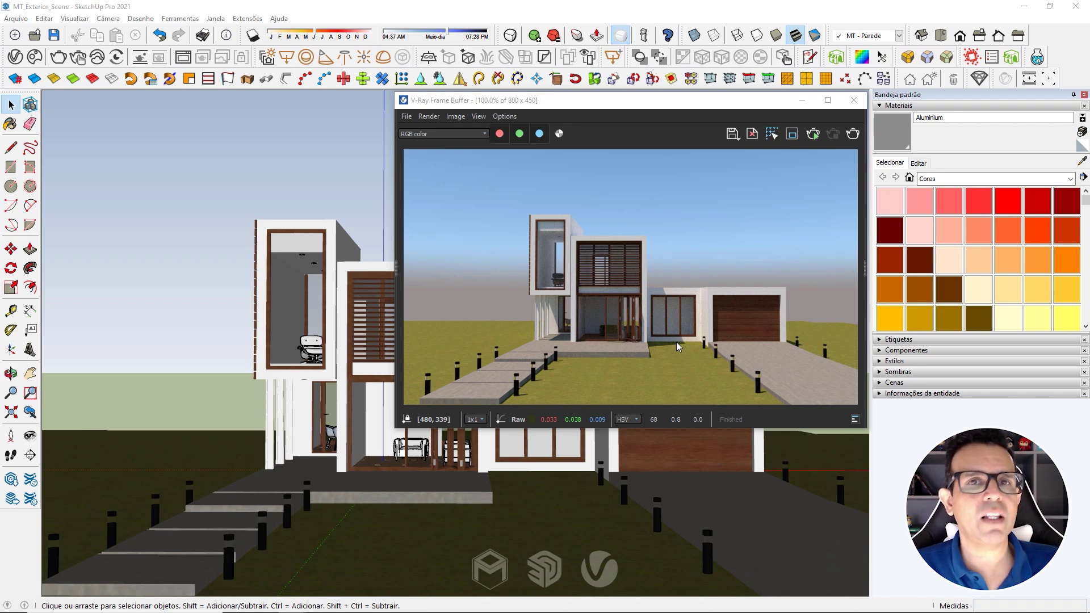
Preview the Aluminium scene material, enlarge and reposition the Asset Editor, and expand the library.
{"action": "left_click", "coordinate": [15, 57]}
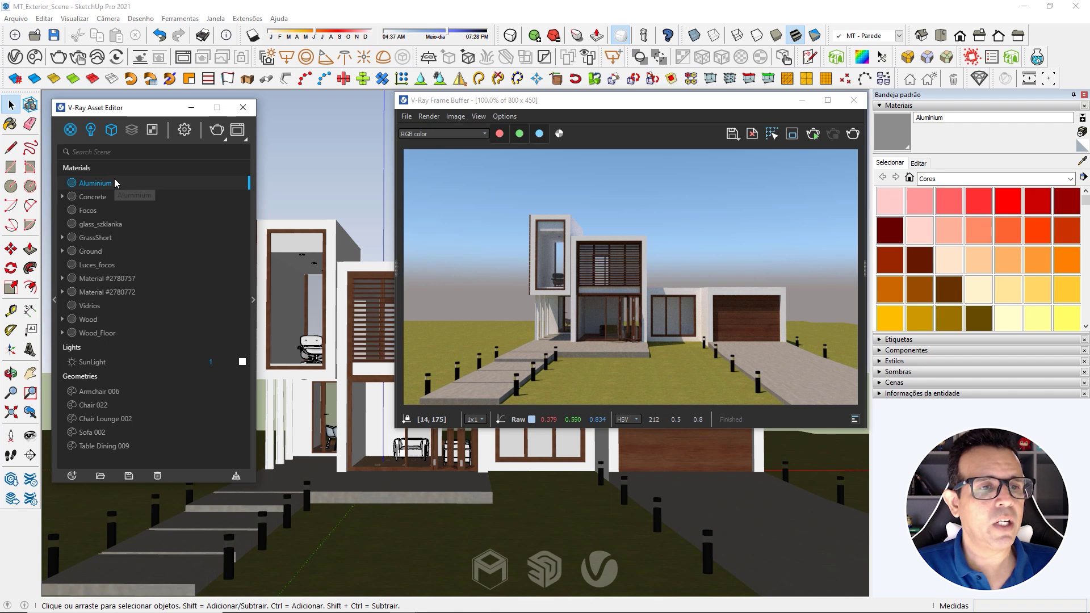
{"action": "left_click", "coordinate": [252, 296]}
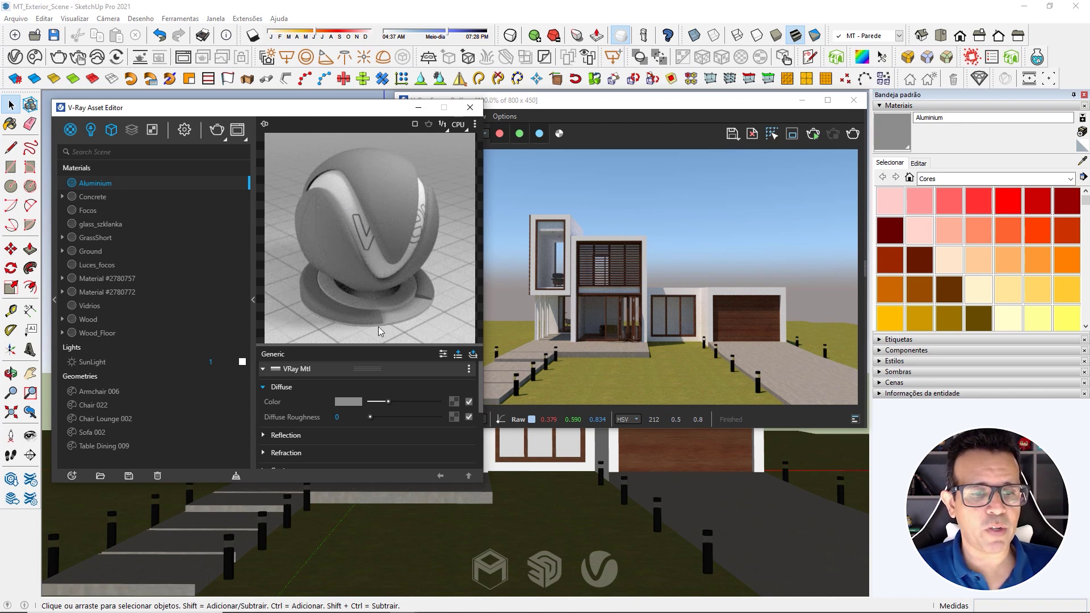
{"action": "left_click_drag", "start_coordinate": [355, 481], "coordinate": [356, 581]}
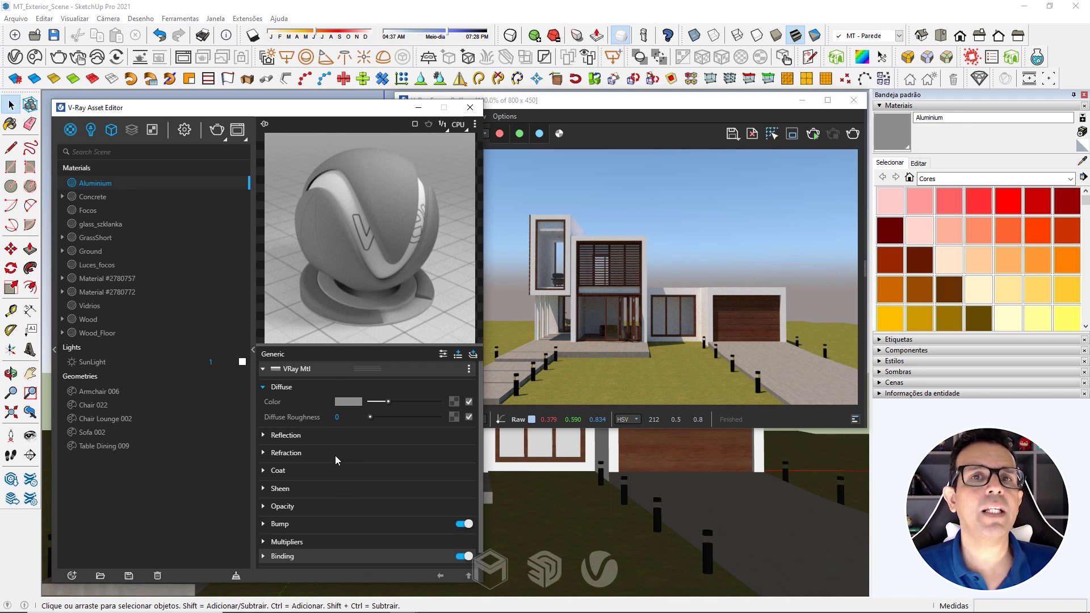
{"action": "left_click_drag", "start_coordinate": [367, 110], "coordinate": [517, 93]}
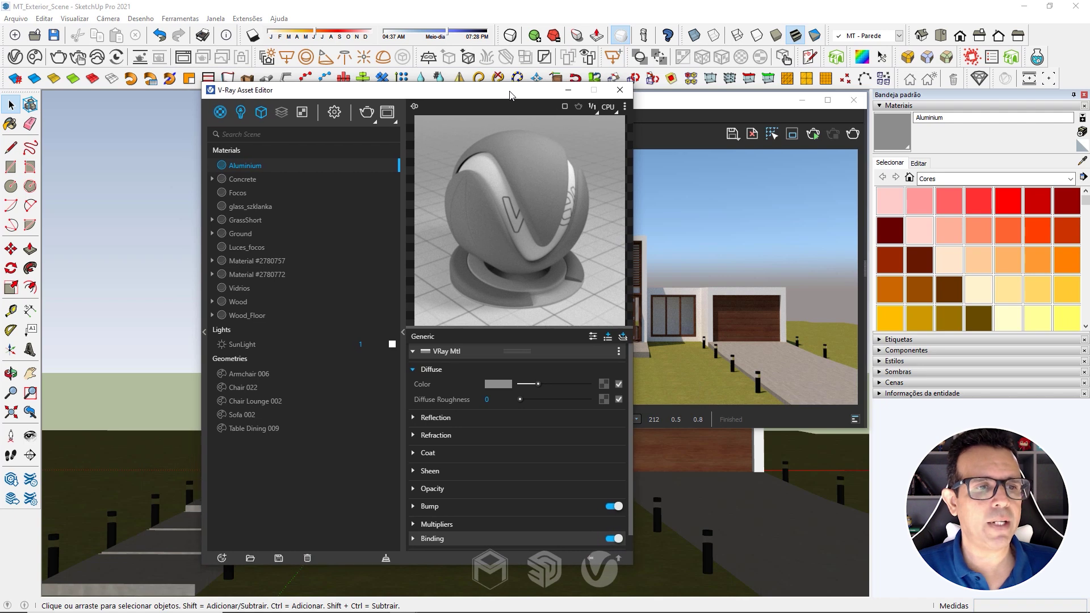
{"action": "left_click", "coordinate": [205, 335]}
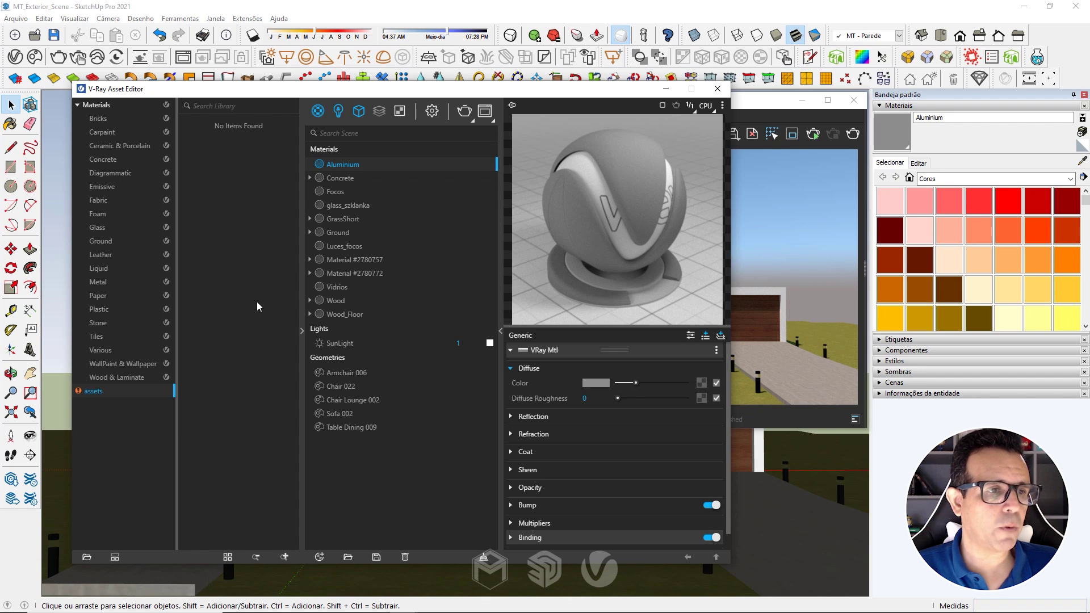
Drag Aluminum Polished from the Metal library into scene materials and show its settings.
{"action": "left_click", "coordinate": [98, 281]}
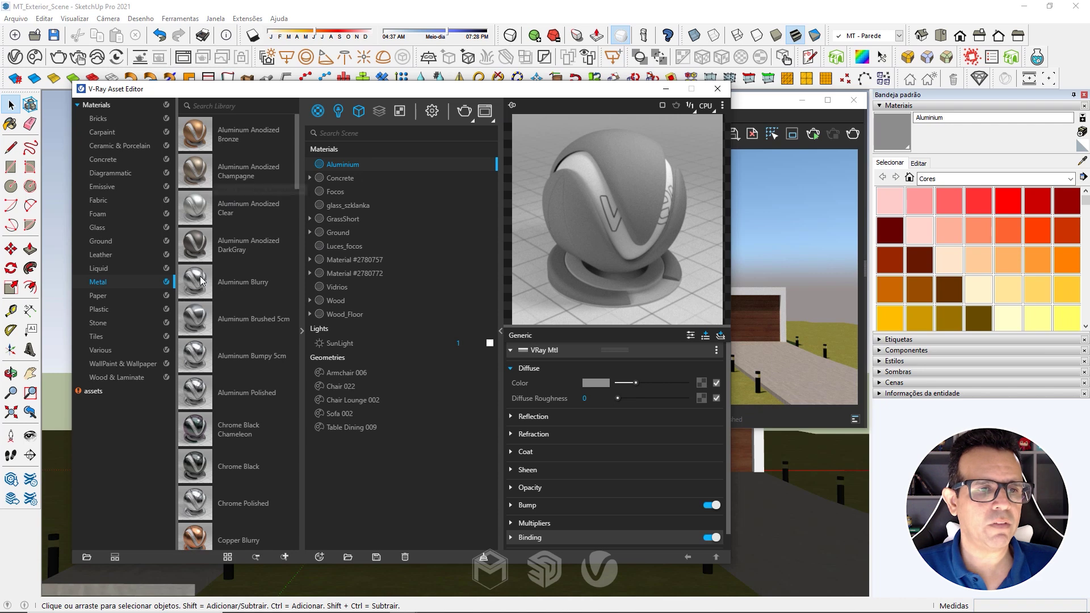
{"action": "left_click_drag", "start_coordinate": [203, 282], "coordinate": [222, 396]}
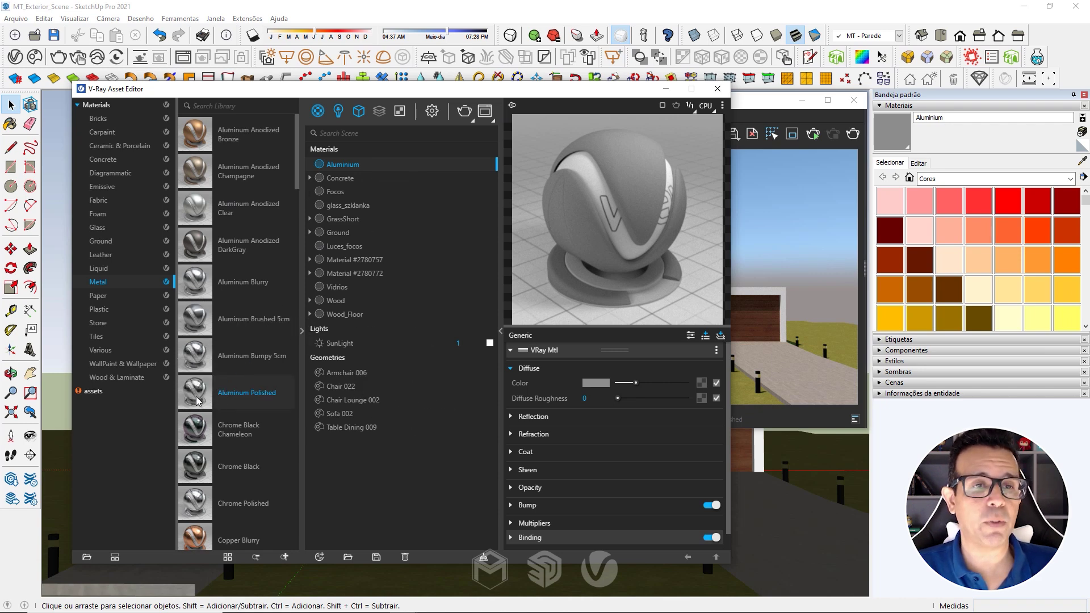
{"action": "left_click_drag", "start_coordinate": [221, 396], "coordinate": [471, 202]}
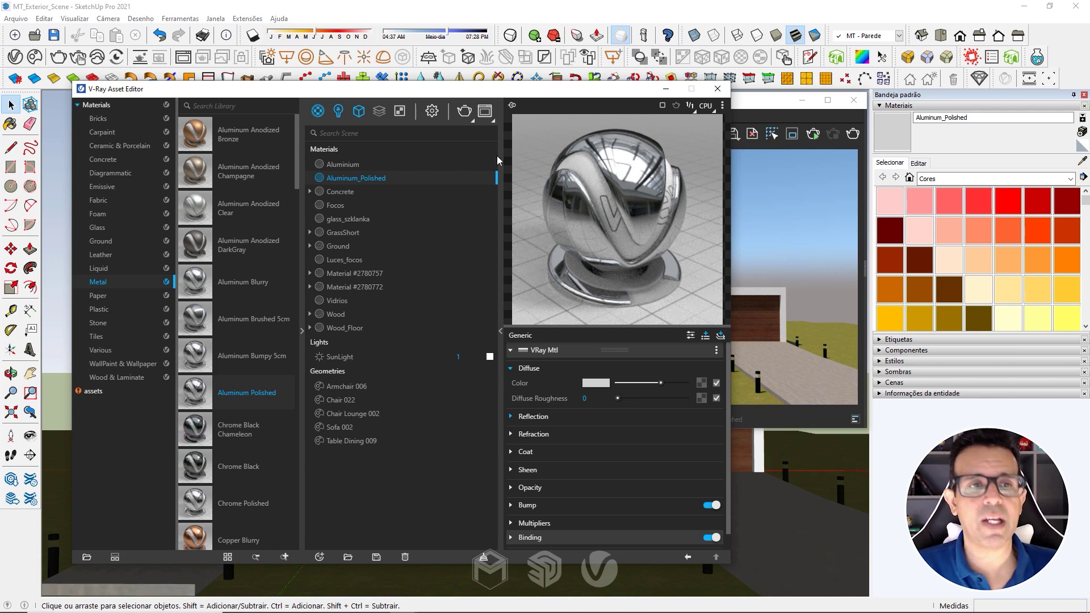
{"action": "left_click", "coordinate": [345, 165]}
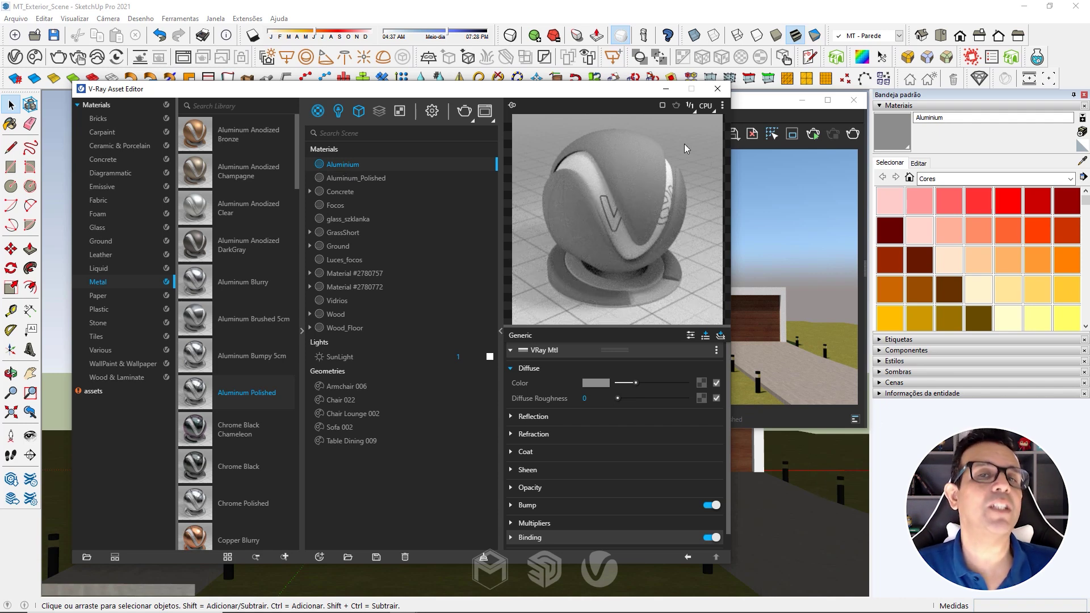
{"action": "left_click", "coordinate": [387, 177]}
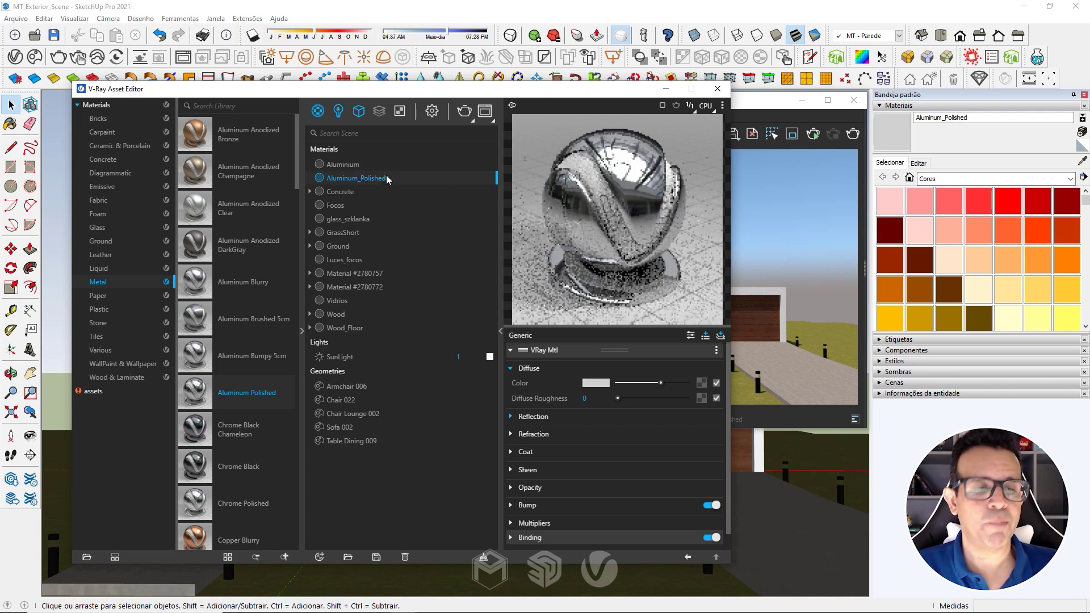
{"action": "left_click", "coordinate": [342, 179]}
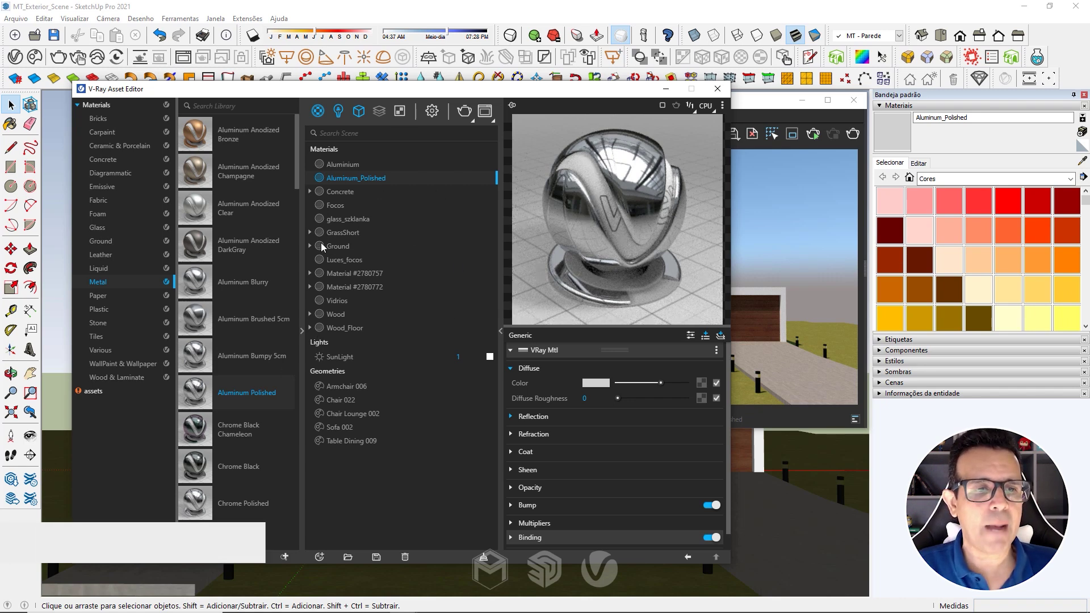
Hide the library, filter the Asset Editor to lights, and show SunLight's parameters.
{"action": "left_click", "coordinate": [301, 331]}
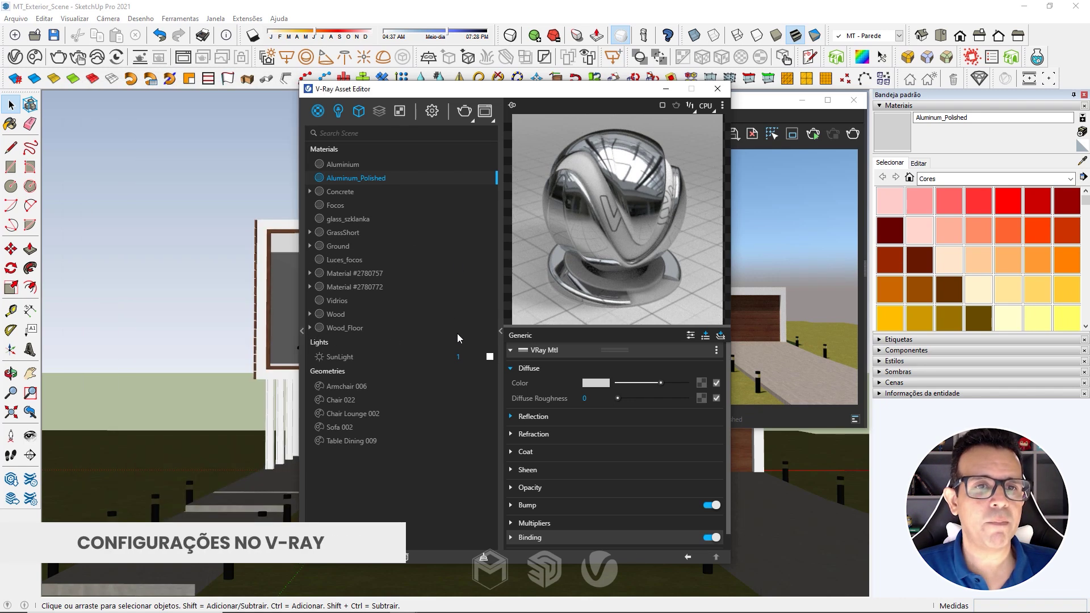
{"action": "left_click_drag", "start_coordinate": [397, 88], "coordinate": [122, 88]}
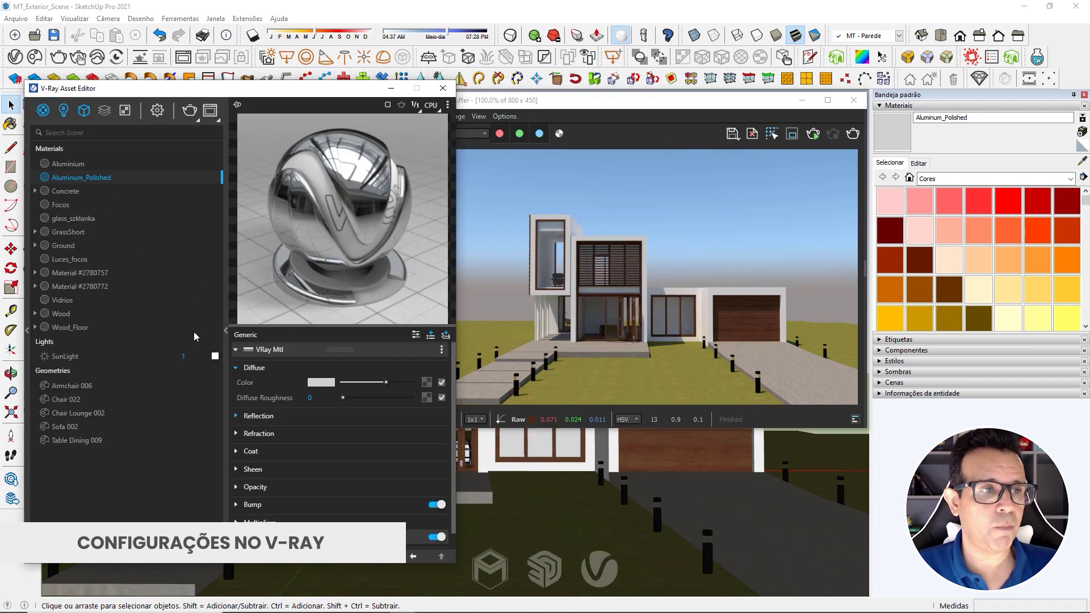
{"action": "left_click", "coordinate": [63, 111]}
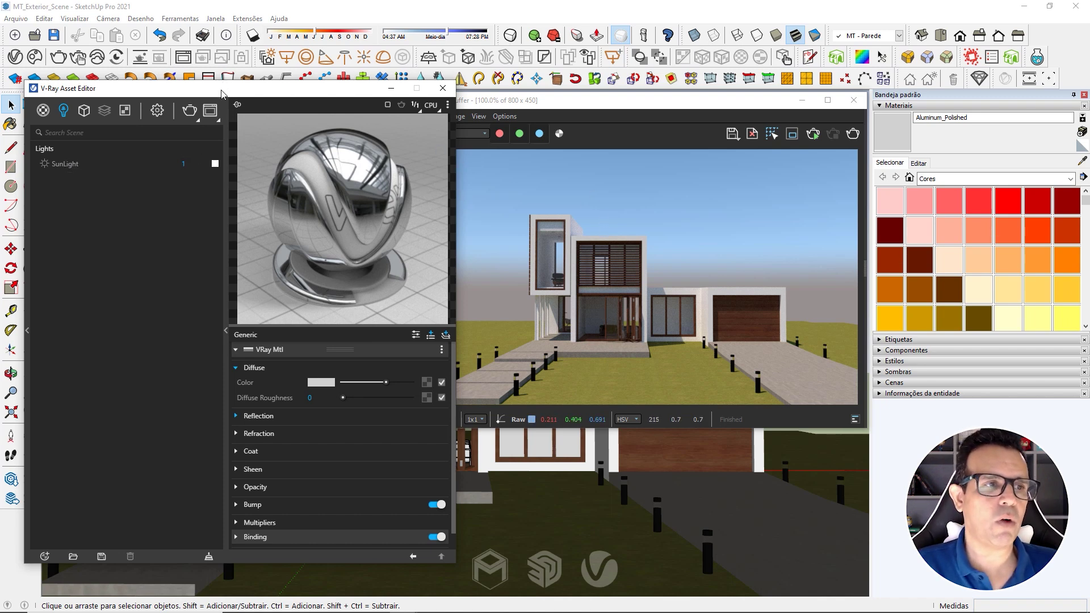
{"action": "left_click_drag", "start_coordinate": [222, 94], "coordinate": [206, 108]}
{"action": "left_click", "coordinate": [61, 177]}
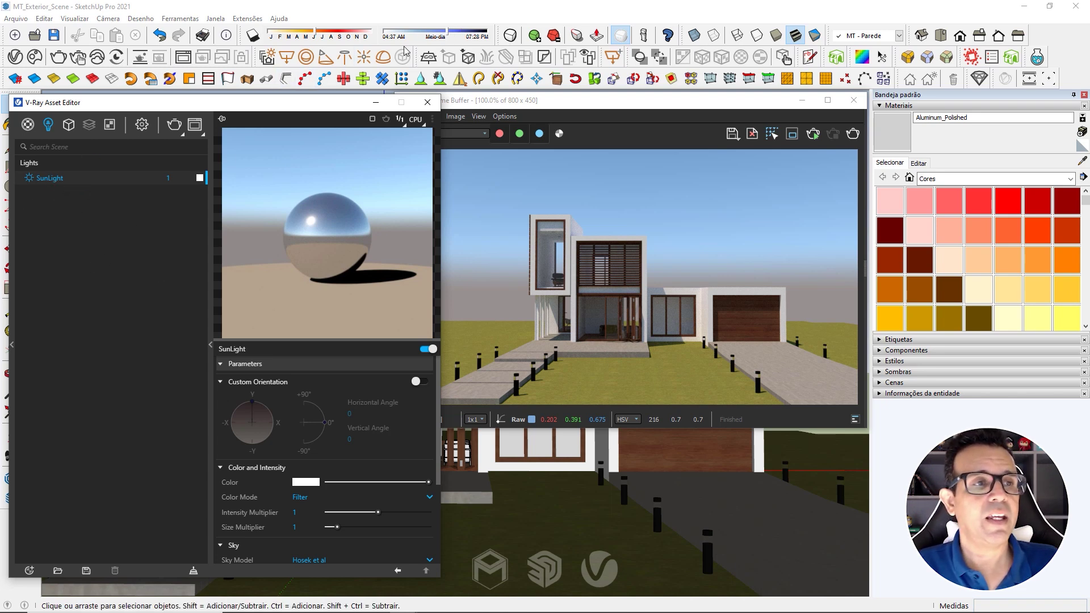
Start an interactive V-Ray render and switch on the Environment background in render settings.
{"action": "left_click", "coordinate": [80, 59]}
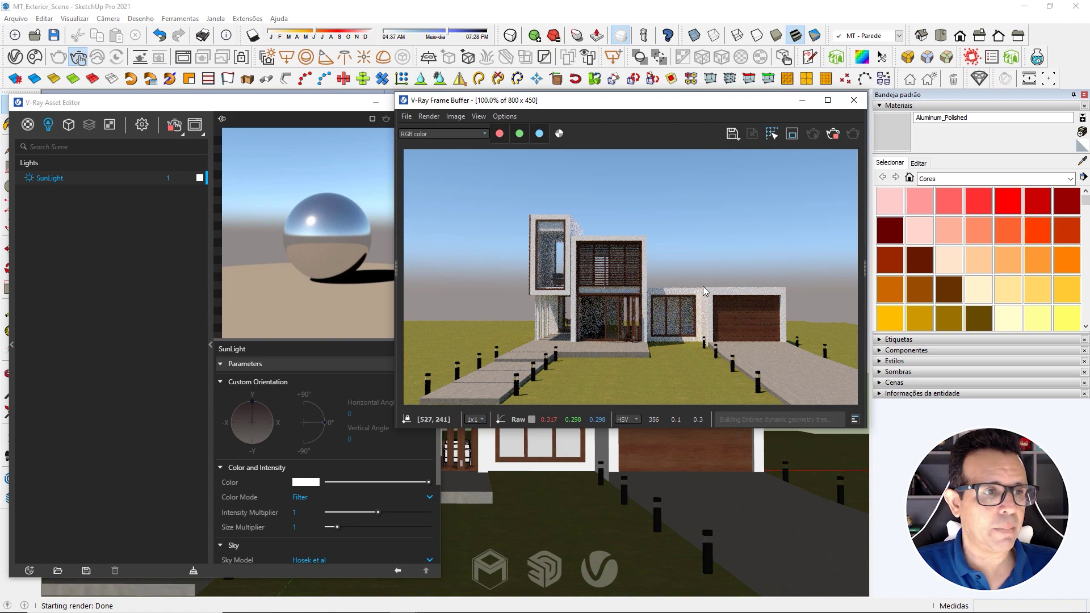
{"action": "left_click", "coordinate": [34, 191]}
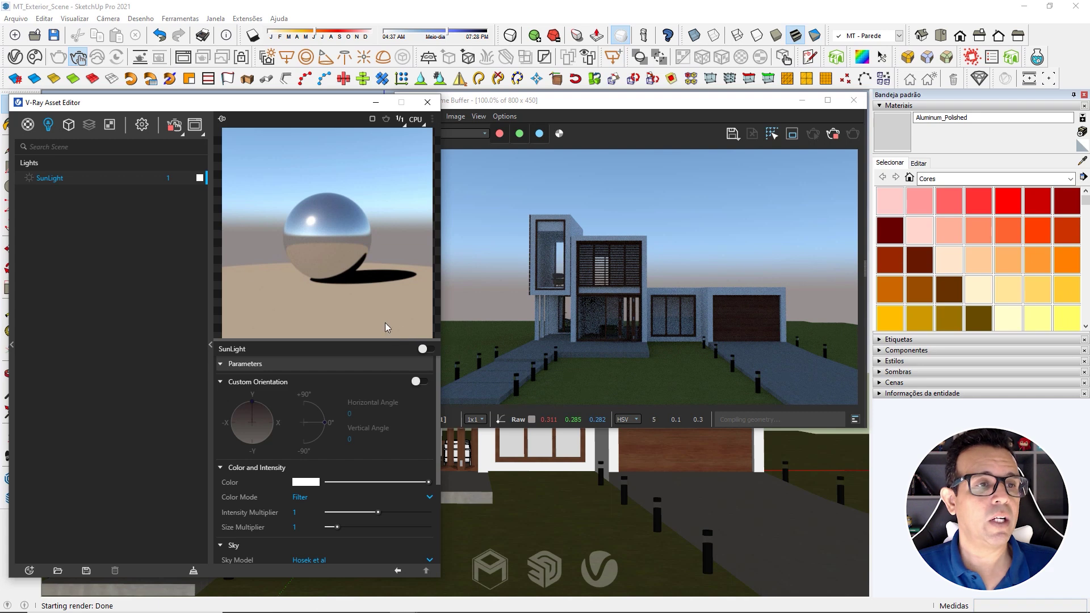
{"action": "left_click", "coordinate": [142, 125]}
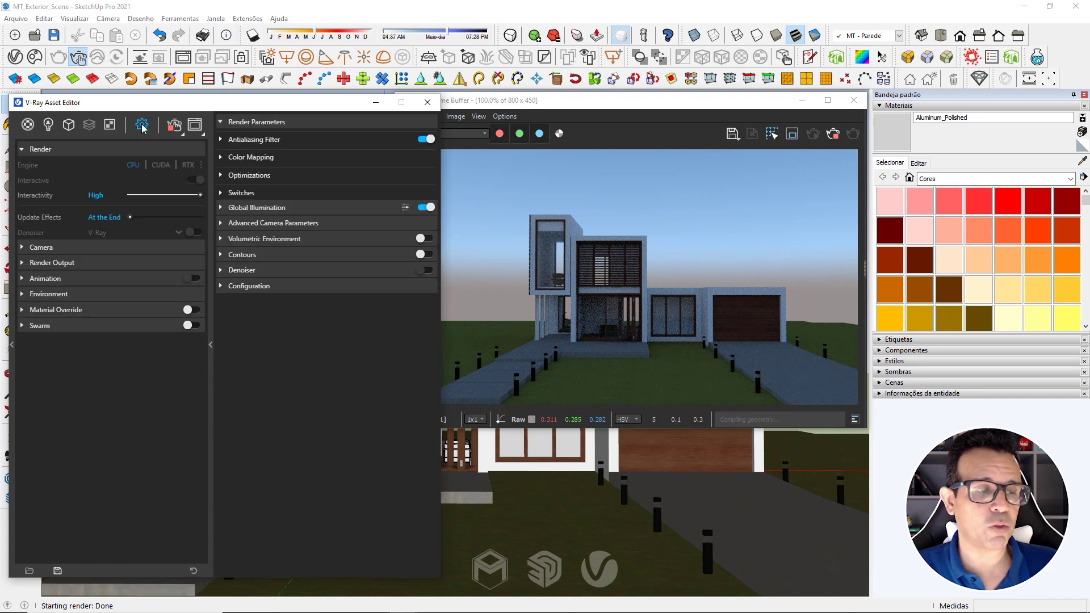
{"action": "left_click", "coordinate": [78, 294]}
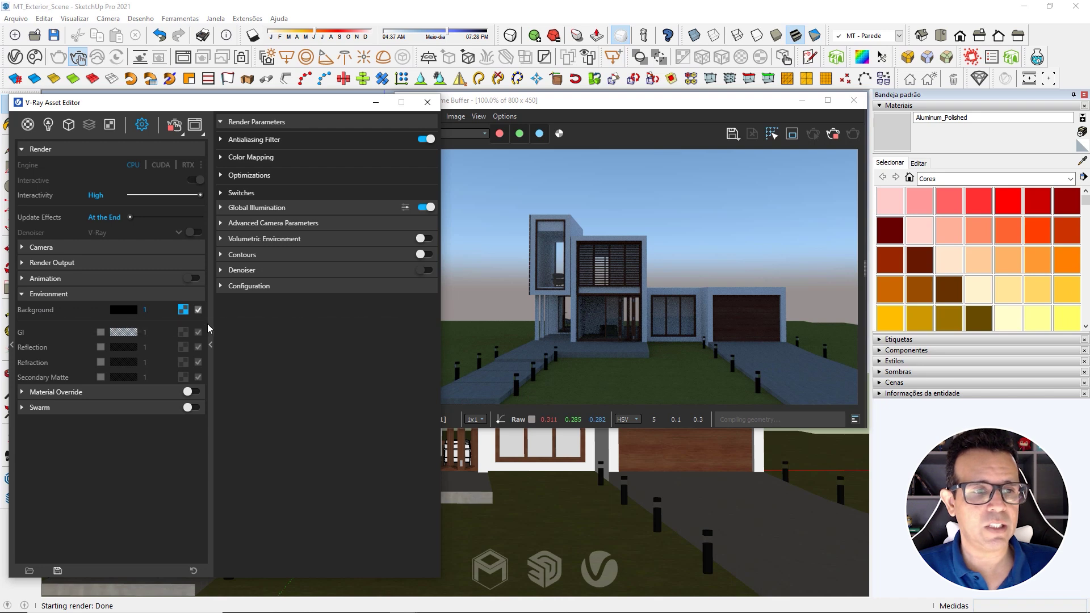
{"action": "left_click", "coordinate": [198, 310]}
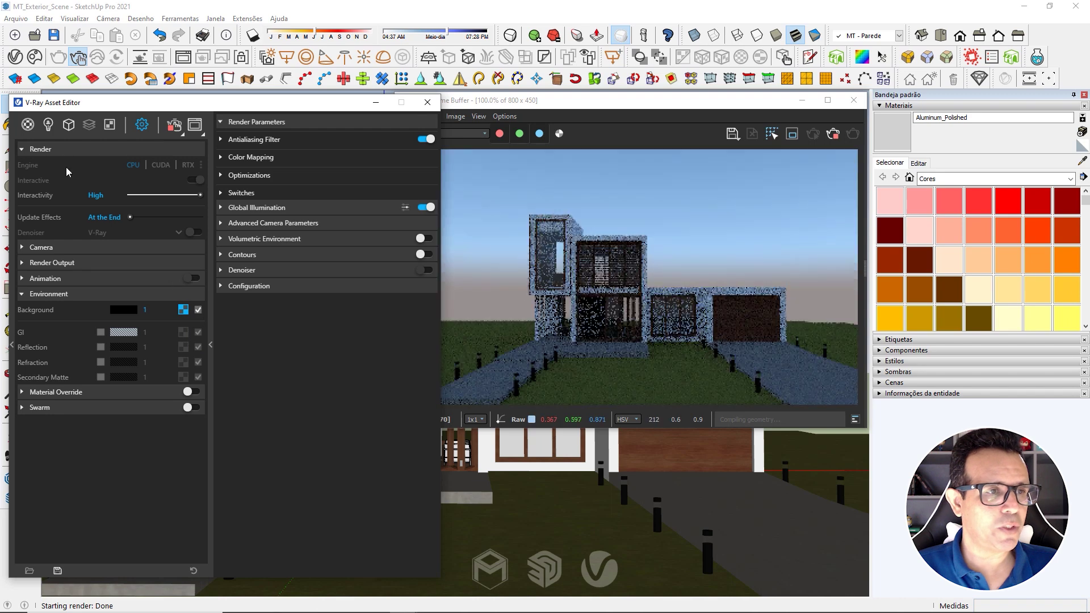
Turn the V-Ray SunLight back on in the Lights list so the render is sunlit.
{"action": "left_click", "coordinate": [46, 125]}
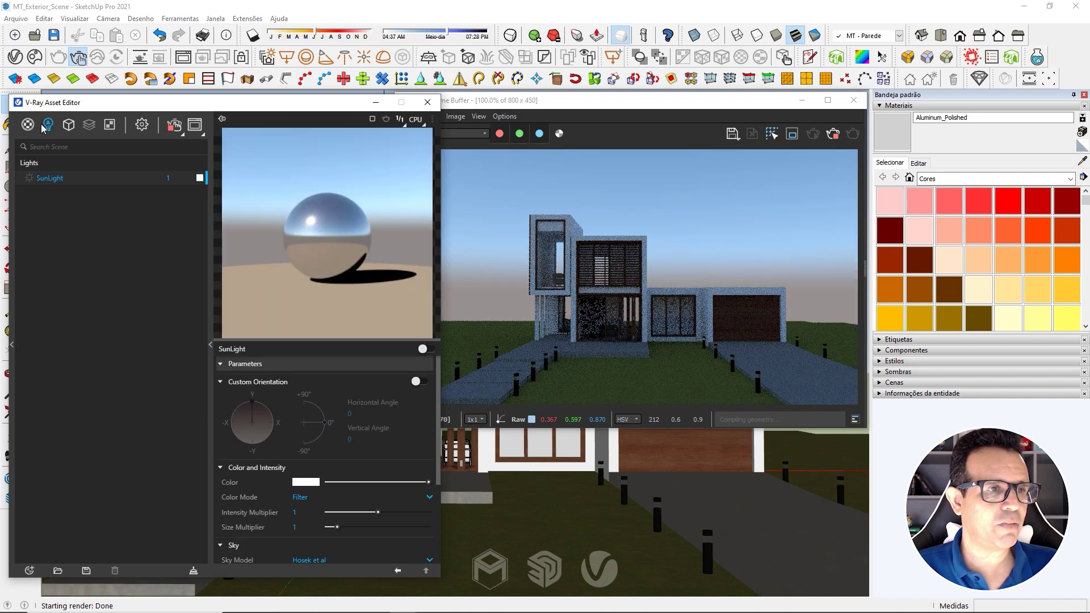
{"action": "left_click", "coordinate": [29, 179]}
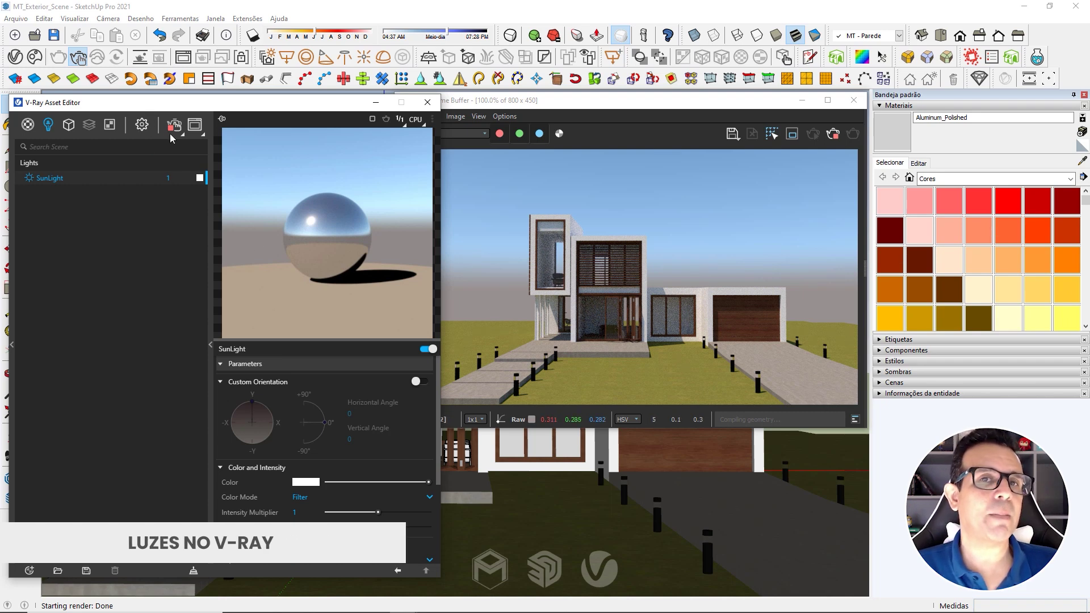
{"action": "left_click", "coordinate": [142, 126]}
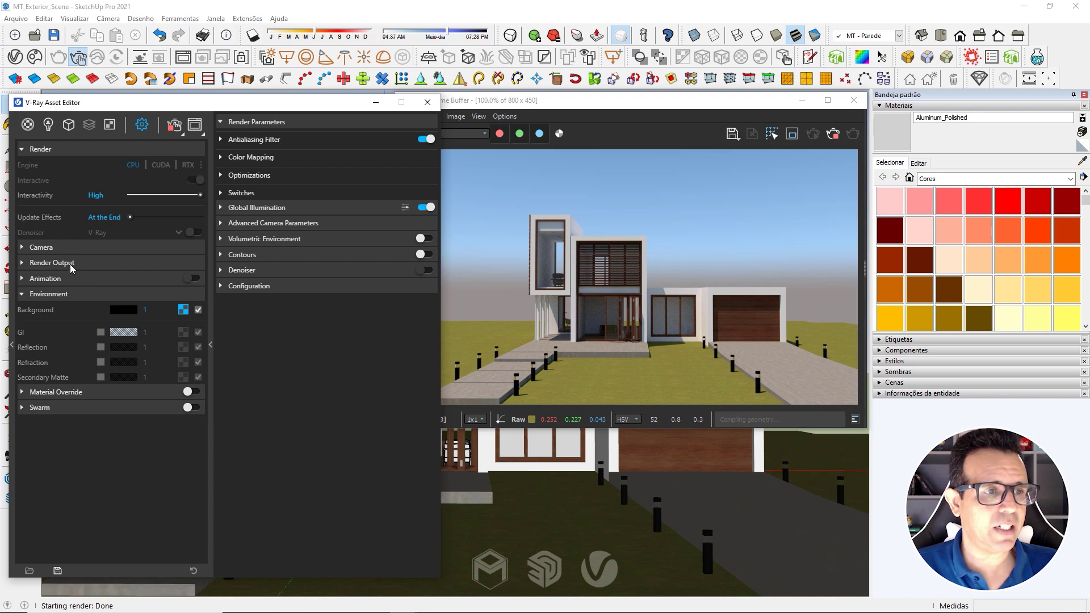
Set the V-Ray Render Output aspect ratio to 1:1 - Square at 450 x 450.
{"action": "left_click", "coordinate": [51, 262]}
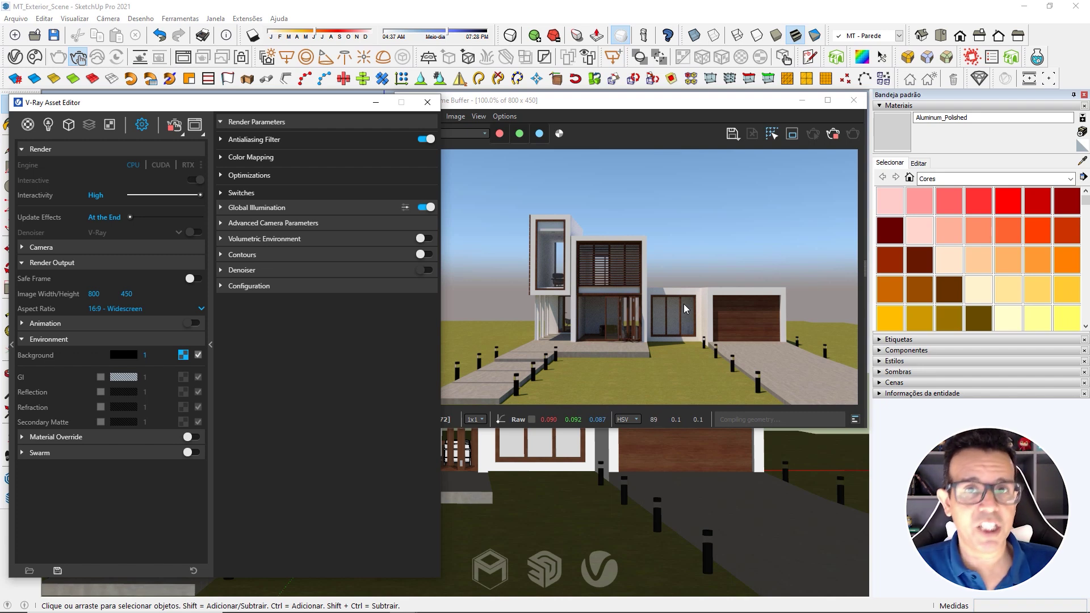
{"action": "left_click", "coordinate": [123, 311]}
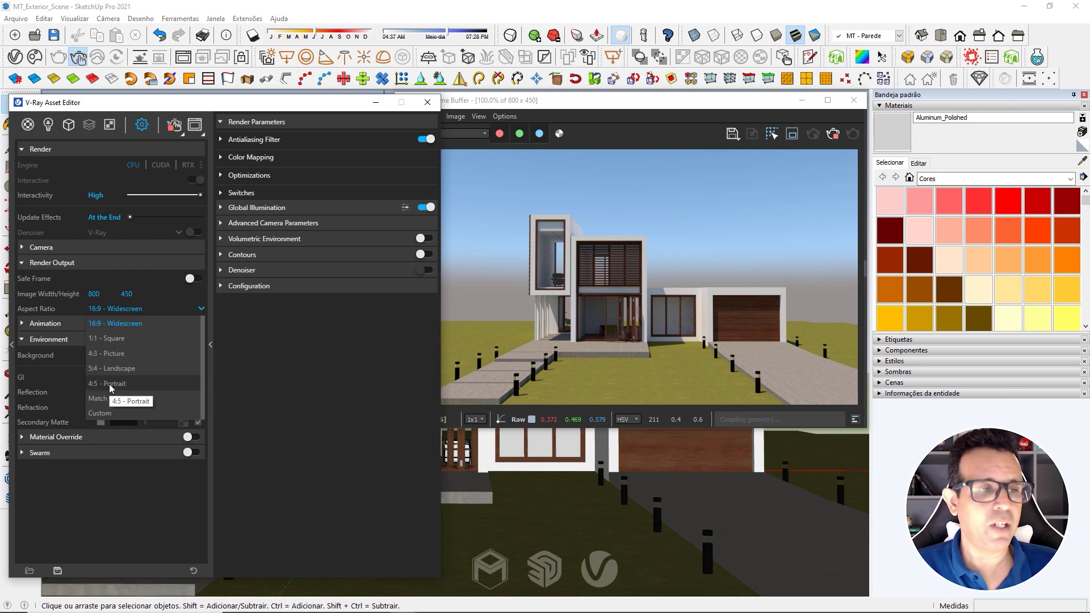
{"action": "left_click", "coordinate": [112, 339]}
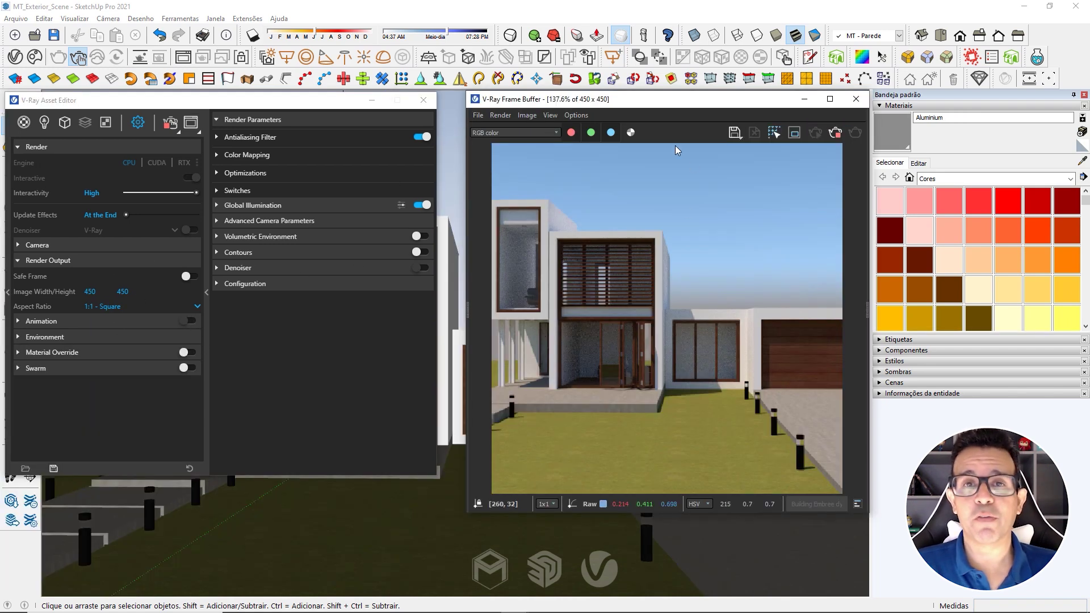
Hide the Asset Editor, then zoom and orbit to a closer, more frontal view of the house.
{"action": "left_click", "coordinate": [371, 100]}
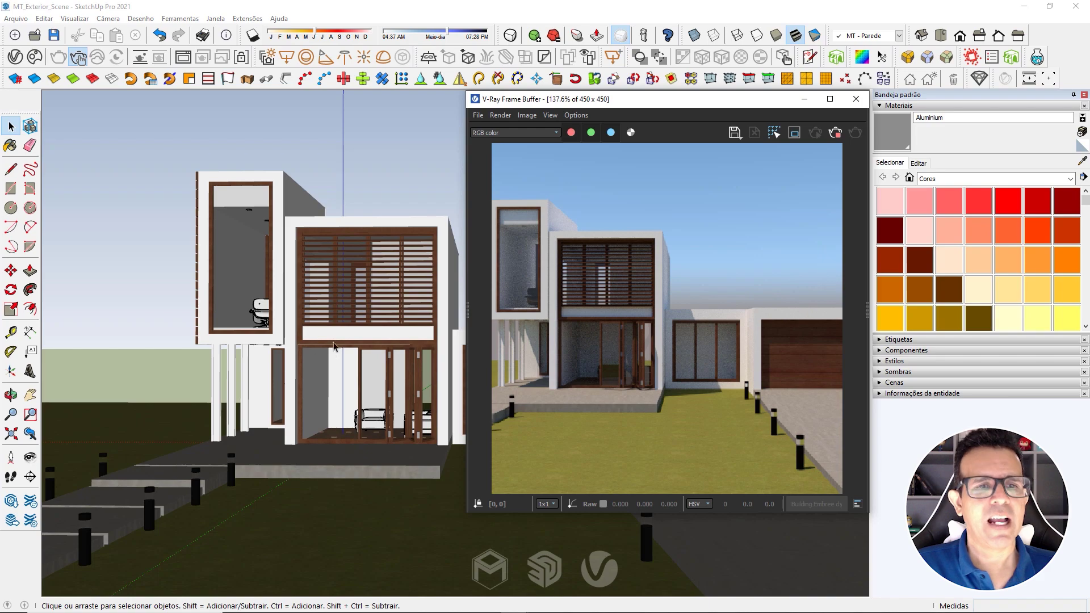
{"action": "scroll", "coordinate": [344, 335], "scroll_direction": "down", "scroll_amount": 2}
{"action": "scroll", "coordinate": [344, 335], "scroll_direction": "up", "scroll_amount": 1}
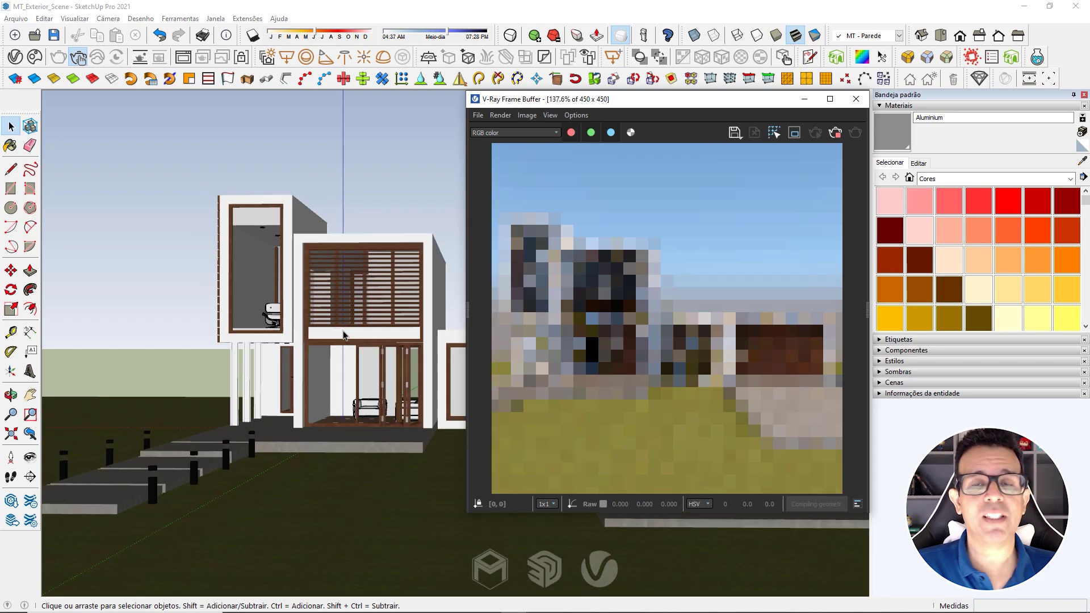
{"action": "scroll", "coordinate": [344, 335], "scroll_direction": "up", "scroll_amount": 3}
{"action": "scroll", "coordinate": [344, 335], "scroll_direction": "down", "scroll_amount": 2}
{"action": "scroll", "coordinate": [344, 334], "scroll_direction": "down", "scroll_amount": 1}
{"action": "middle_click_drag", "start_coordinate": [344, 335], "coordinate": [388, 323]}
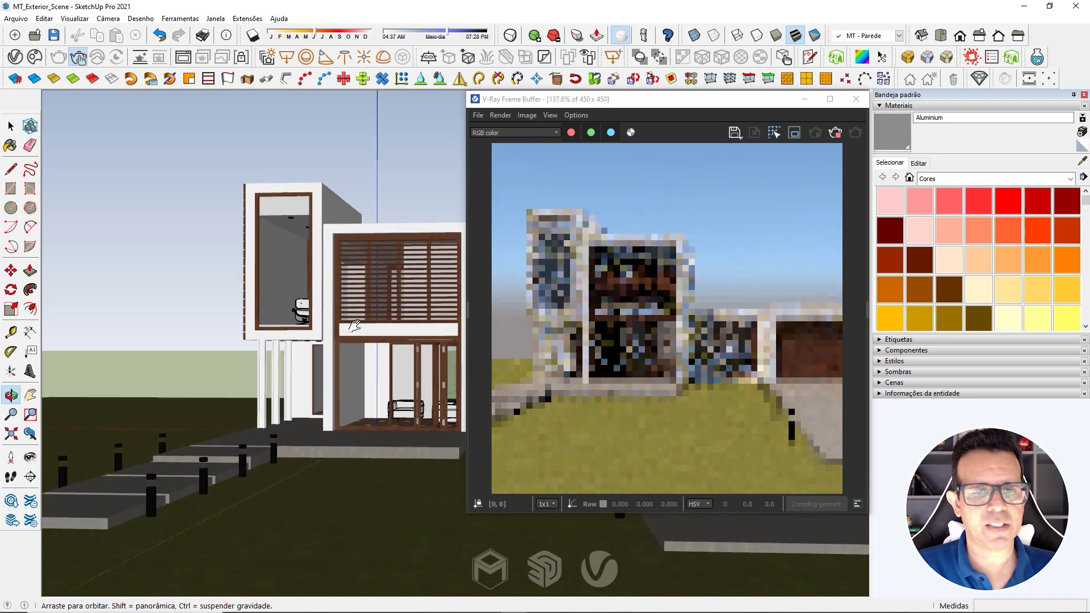
{"action": "middle_click_drag", "start_coordinate": [388, 323], "coordinate": [315, 322]}
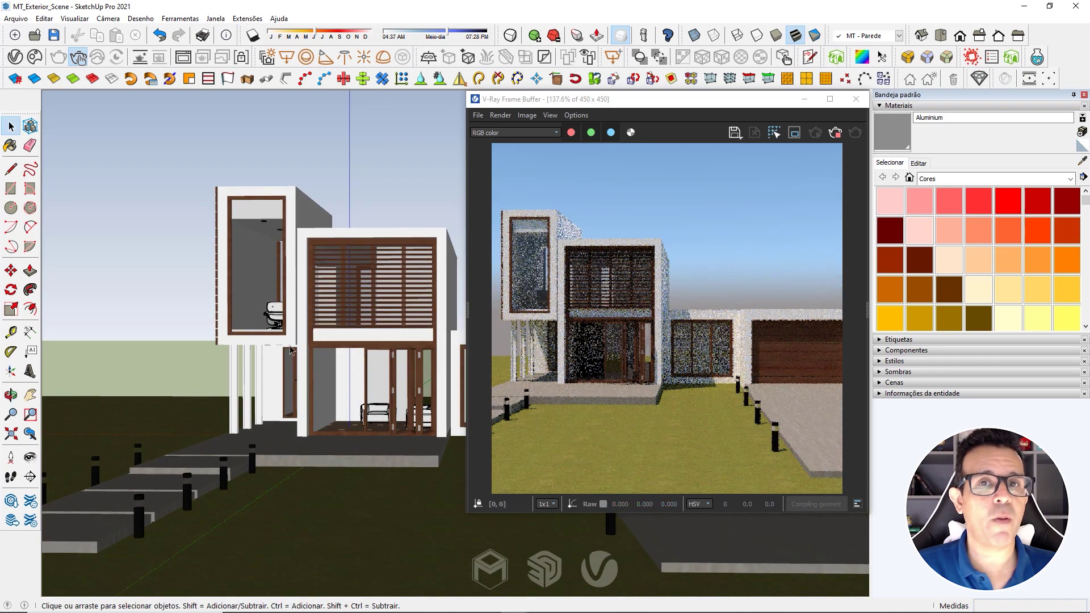
{"action": "left_click", "coordinate": [14, 58]}
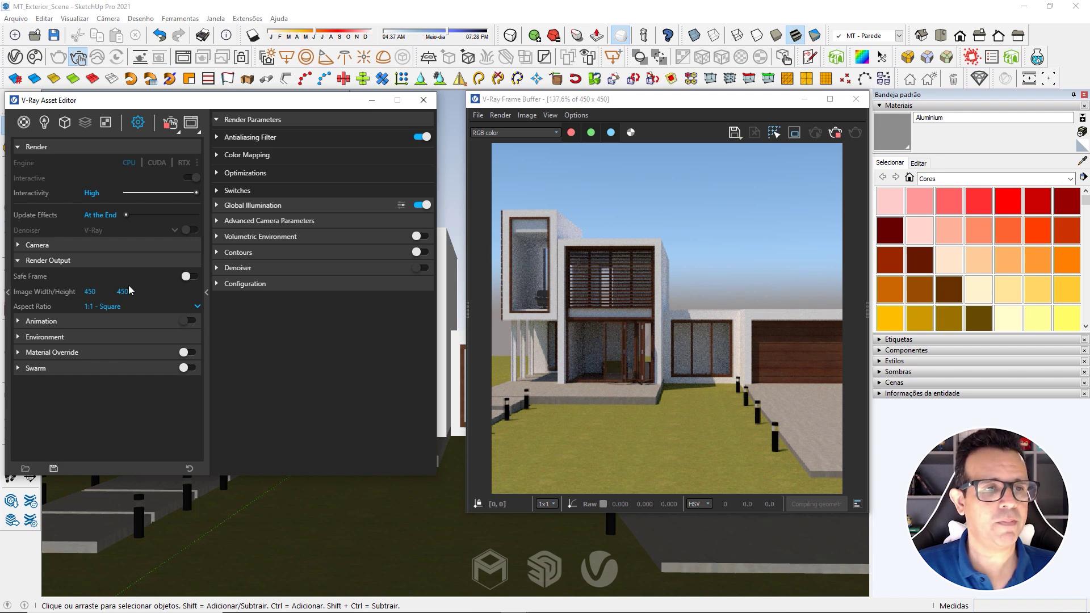
Turn on the safe frame and set the square render output to 1000 x 1000 pixels.
{"action": "left_click", "coordinate": [193, 277]}
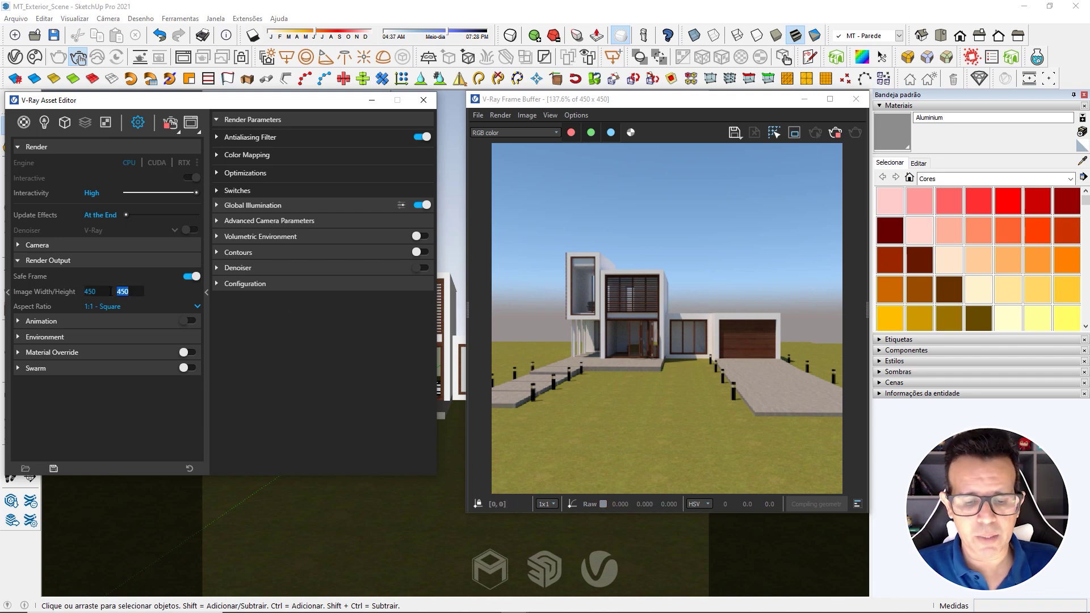
{"action": "mouse_move", "coordinate": [124, 291]}
{"action": "type", "text": "1000"}
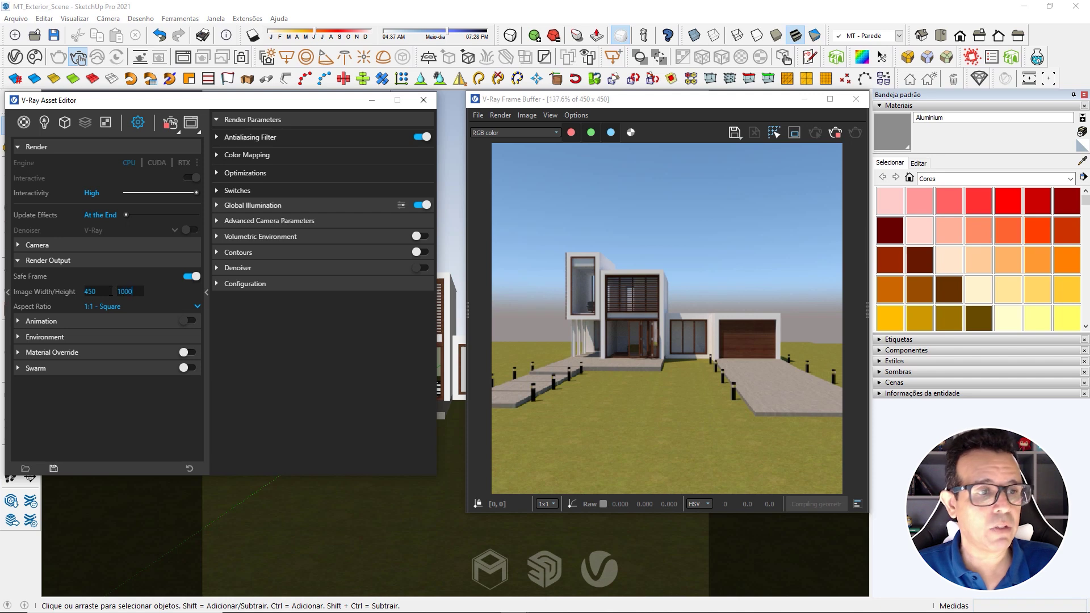
{"action": "key", "text": "Return"}
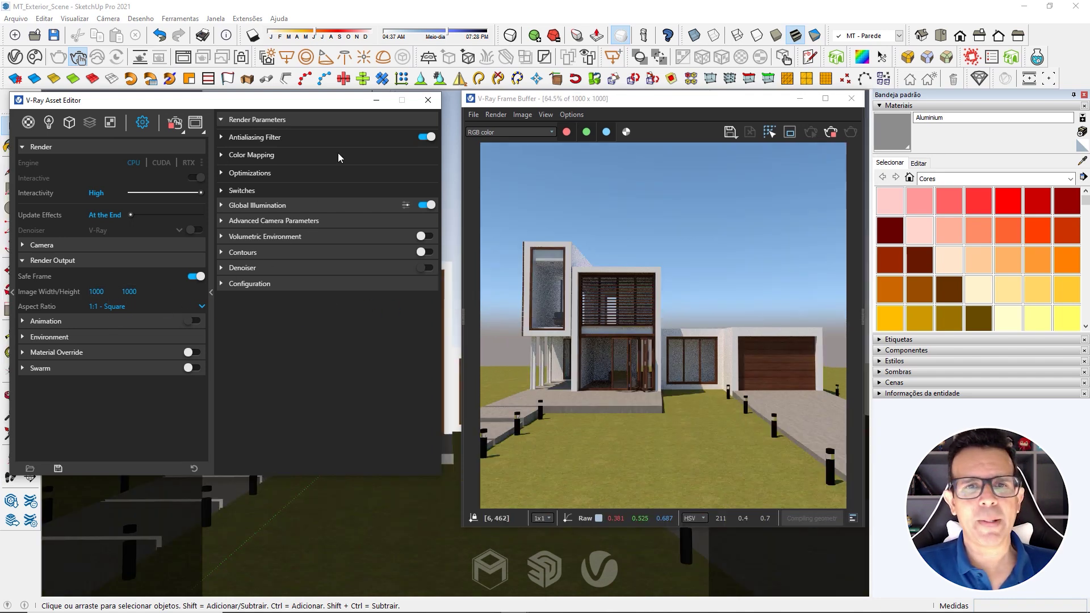
Hide the V-Ray Asset Editor and Frame Buffer, then orbit and zoom toward the front-left corner.
{"action": "left_click", "coordinate": [377, 102]}
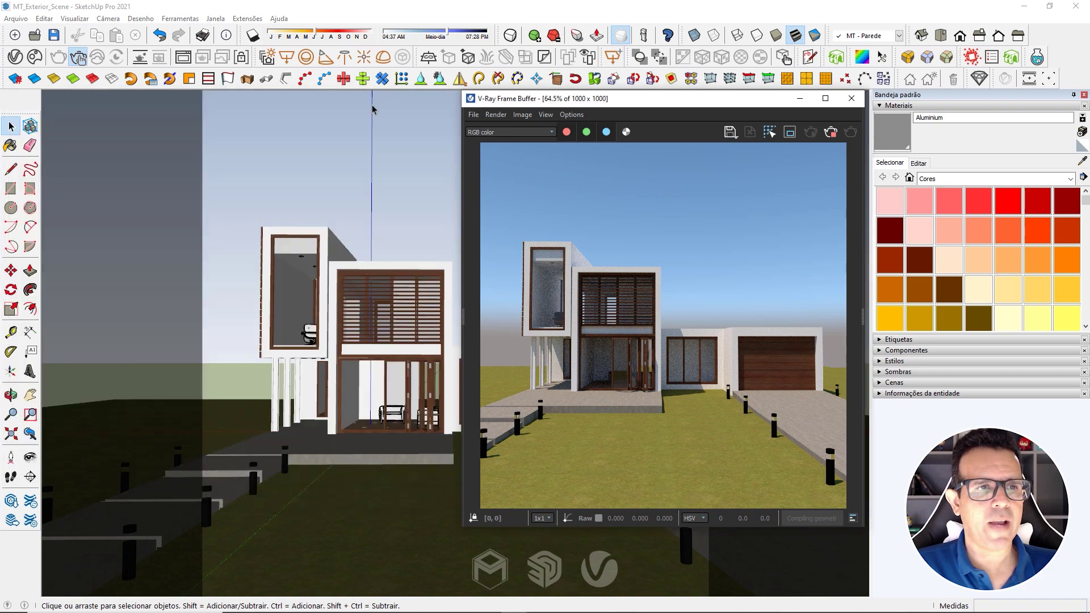
{"action": "left_click", "coordinate": [799, 98]}
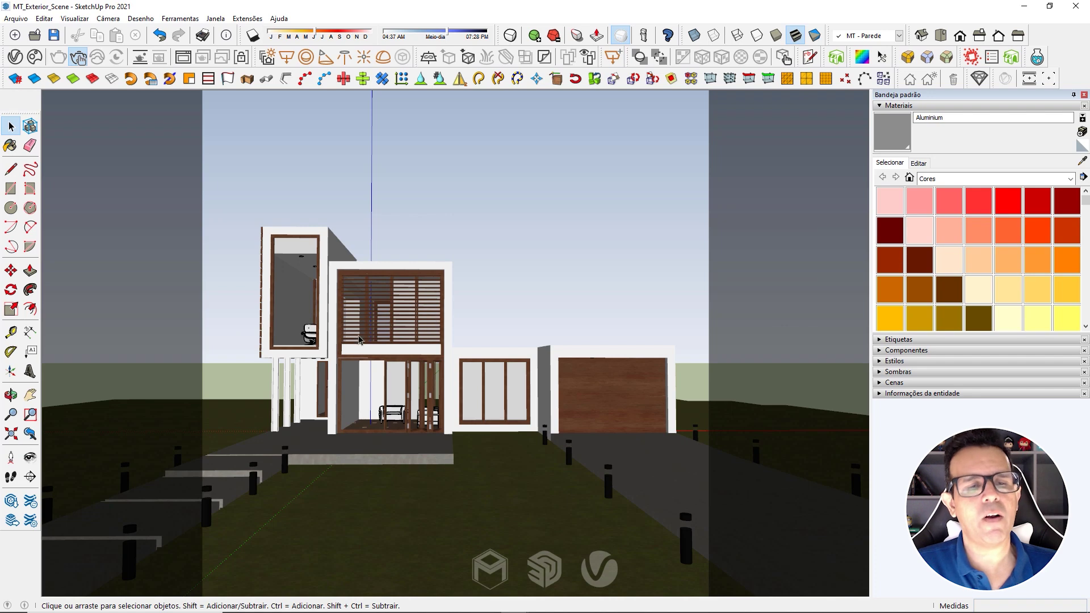
{"action": "mouse_move", "coordinate": [380, 385]}
{"action": "middle_mouse_down"}
{"action": "mouse_move", "coordinate": [512, 379]}
{"action": "mouse_move", "coordinate": [494, 358]}
{"action": "mouse_move", "coordinate": [514, 359]}
{"action": "middle_mouse_up"}
{"action": "scroll", "coordinate": [471, 367], "scroll_direction": "up", "scroll_amount": 2}
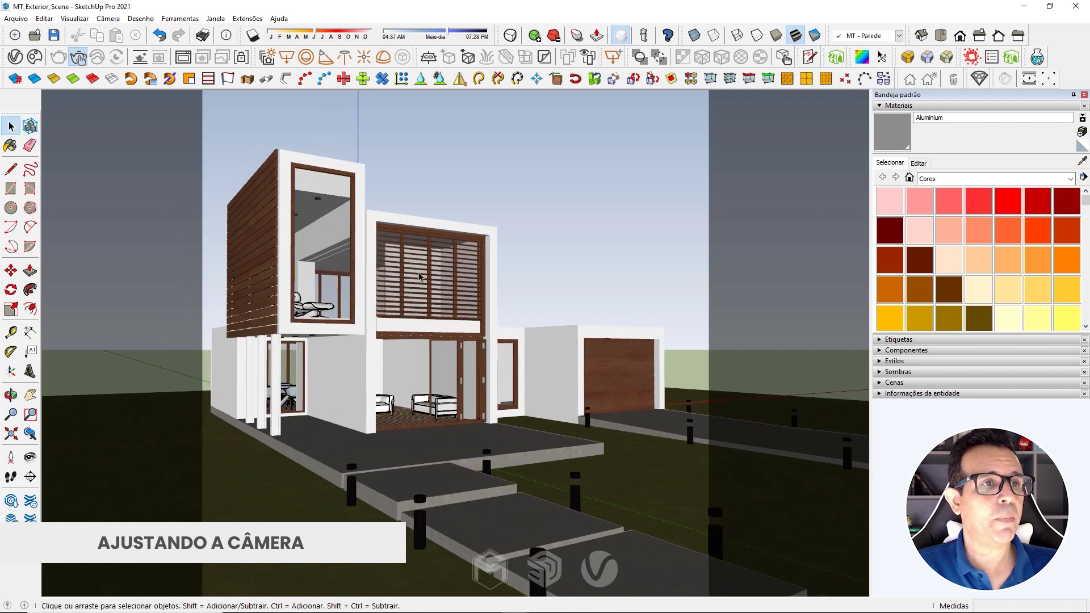
Switch the camera to two-point perspective and save the view as scene Cena1.
{"action": "left_click", "coordinate": [109, 19]}
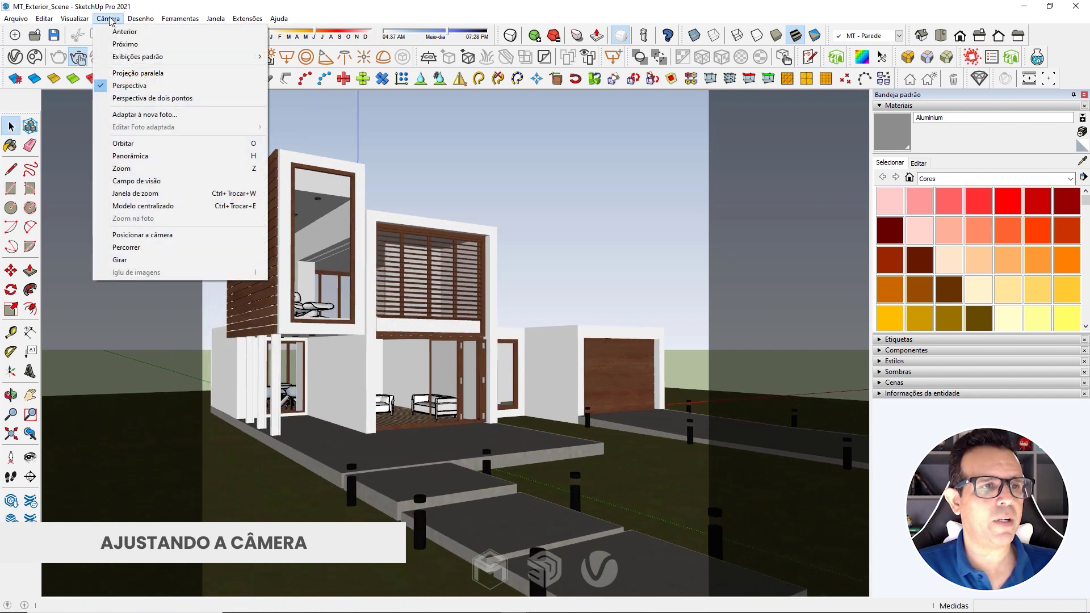
{"action": "left_click", "coordinate": [149, 98]}
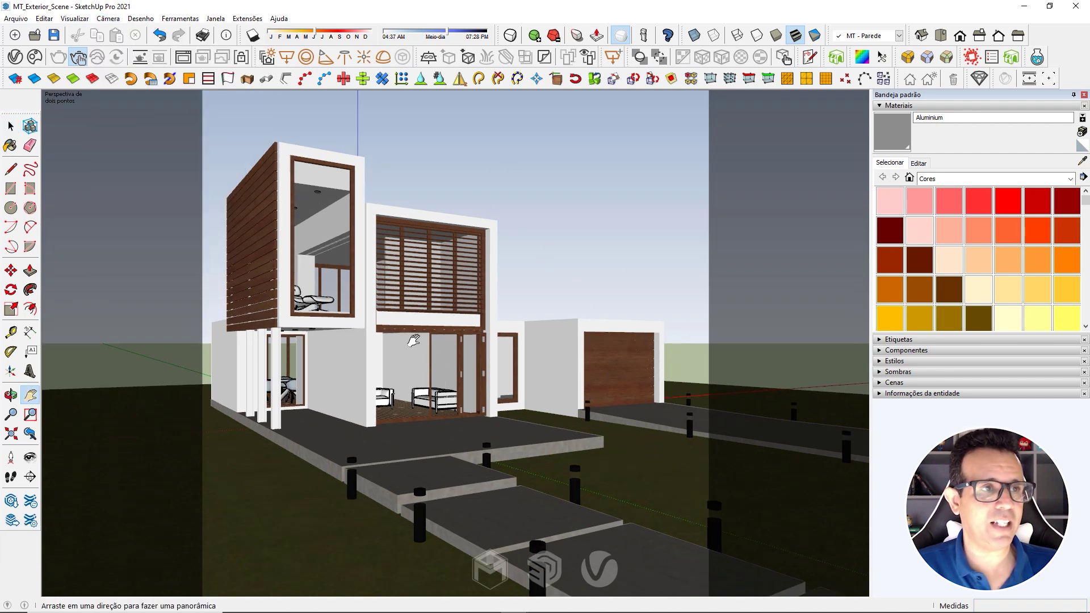
{"action": "left_click", "coordinate": [75, 19]}
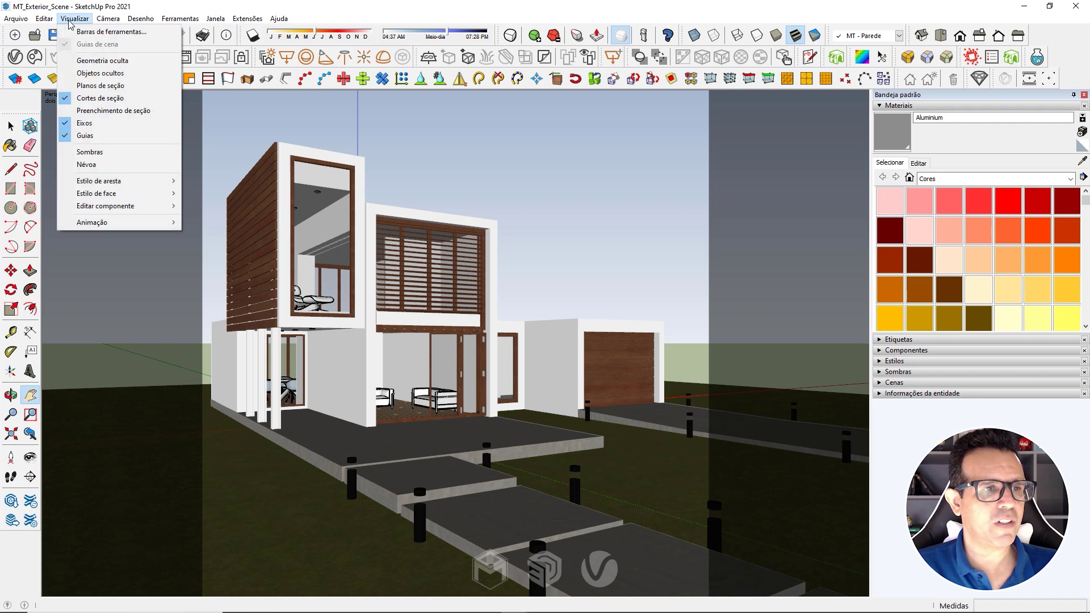
{"action": "mouse_move", "coordinate": [92, 222]}
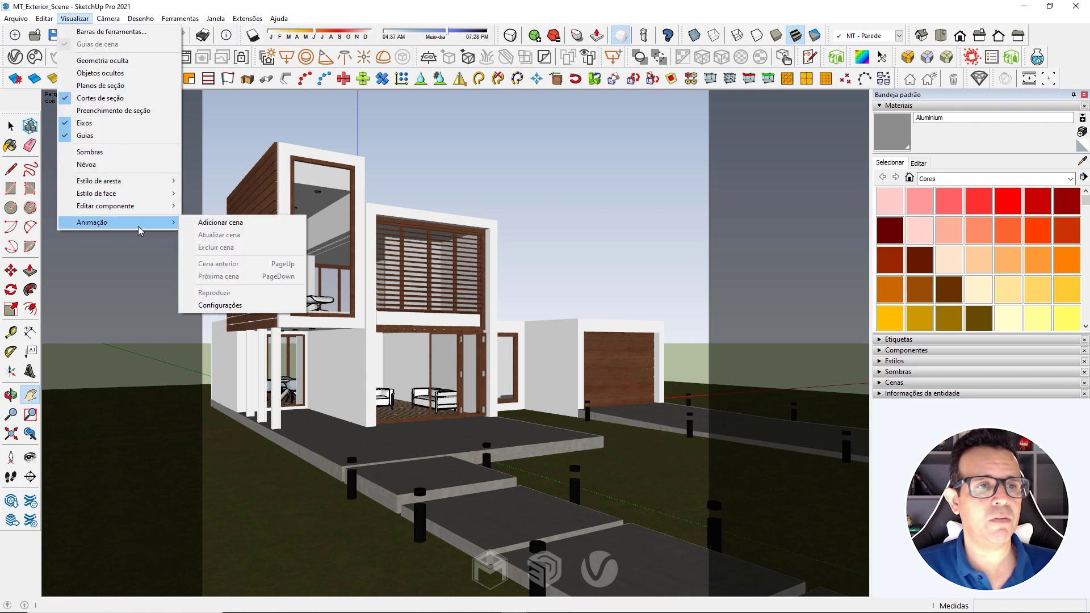
{"action": "left_click", "coordinate": [257, 227]}
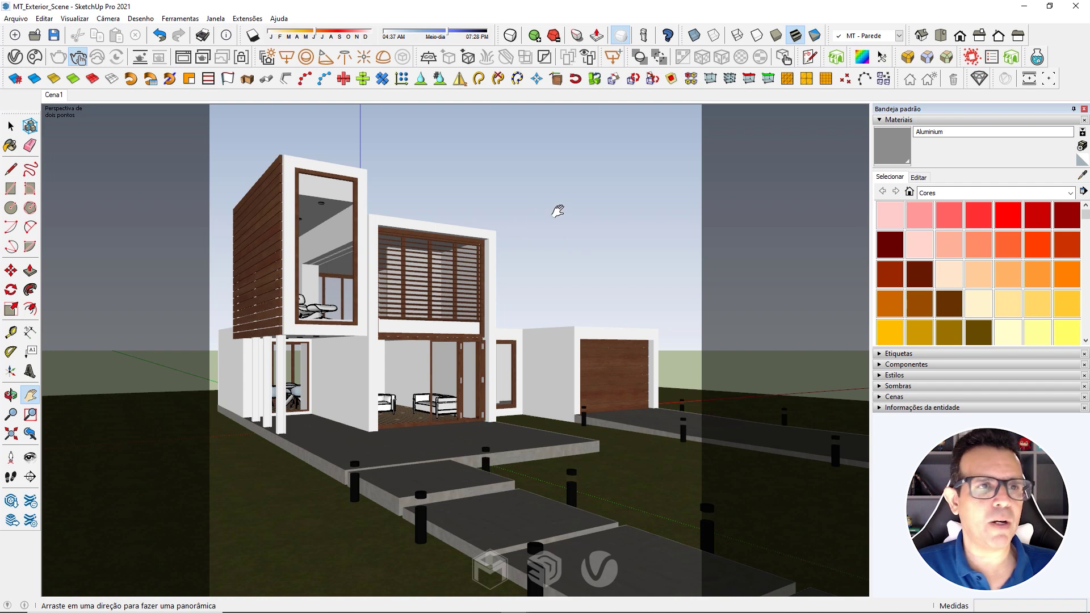
Reopen the V-Ray Frame Buffer, pan to reframe the house, and update scene Cena1 to match.
{"action": "left_click", "coordinate": [183, 57]}
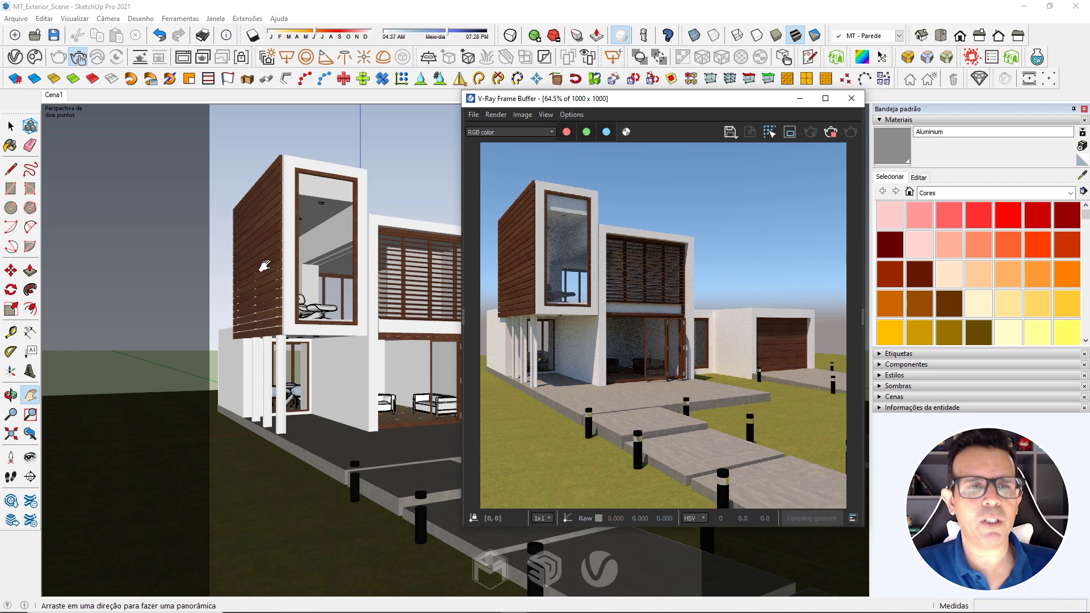
{"action": "mouse_move", "coordinate": [358, 273]}
{"action": "left_mouse_down"}
{"action": "mouse_move", "coordinate": [354, 315]}
{"action": "mouse_move", "coordinate": [368, 289]}
{"action": "left_mouse_up"}
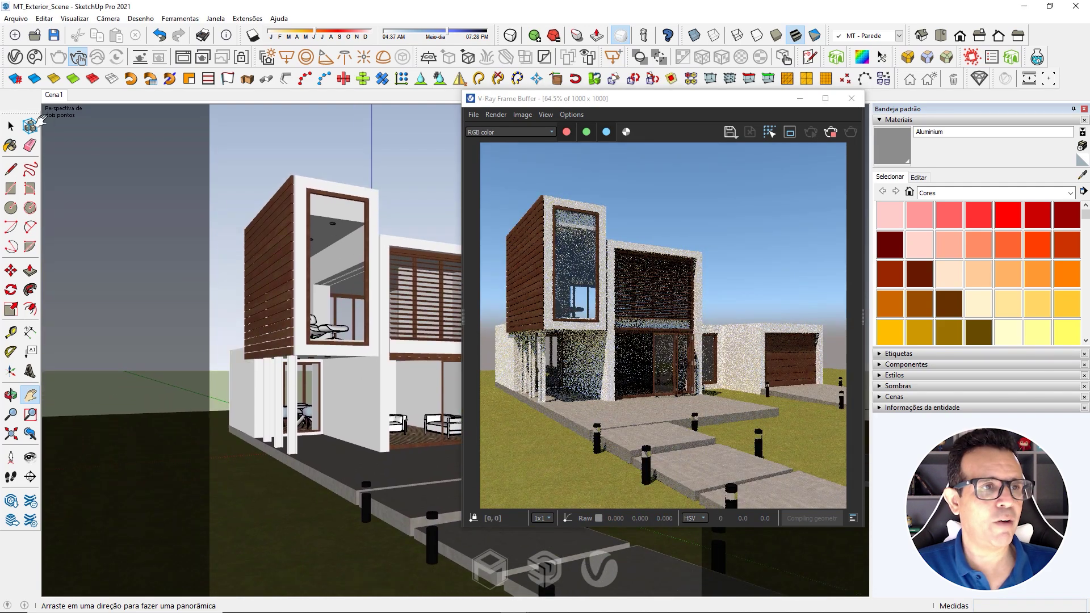
{"action": "right_click", "coordinate": [54, 94]}
{"action": "left_click", "coordinate": [86, 142]}
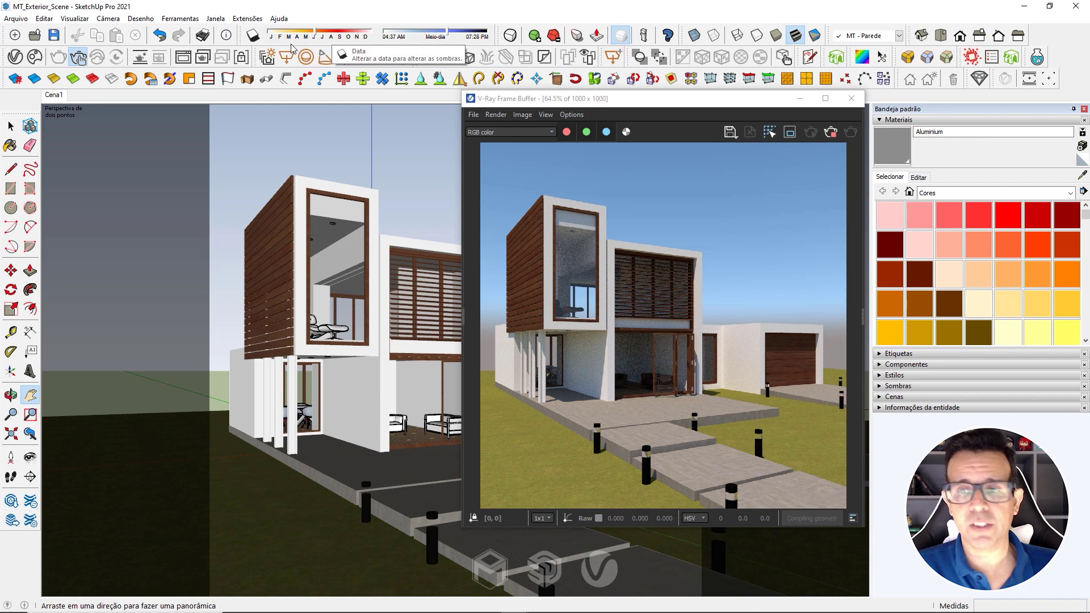
{"action": "left_click", "coordinate": [879, 120]}
In the Sombras tray, choose UTC-03:00 as the shadow time zone.
{"action": "left_click", "coordinate": [881, 164]}
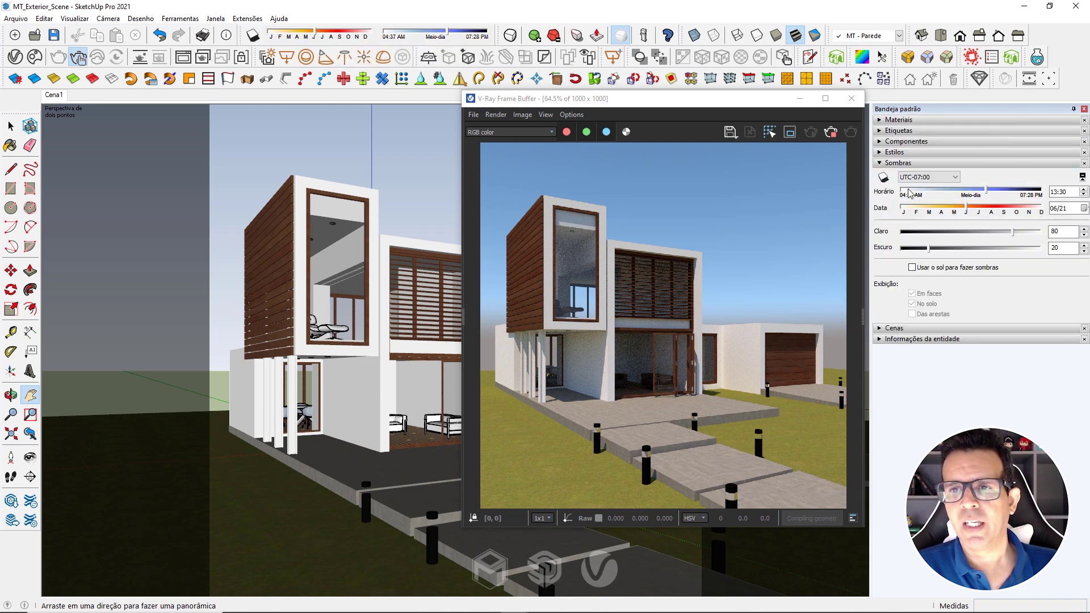
{"action": "left_click", "coordinate": [951, 177]}
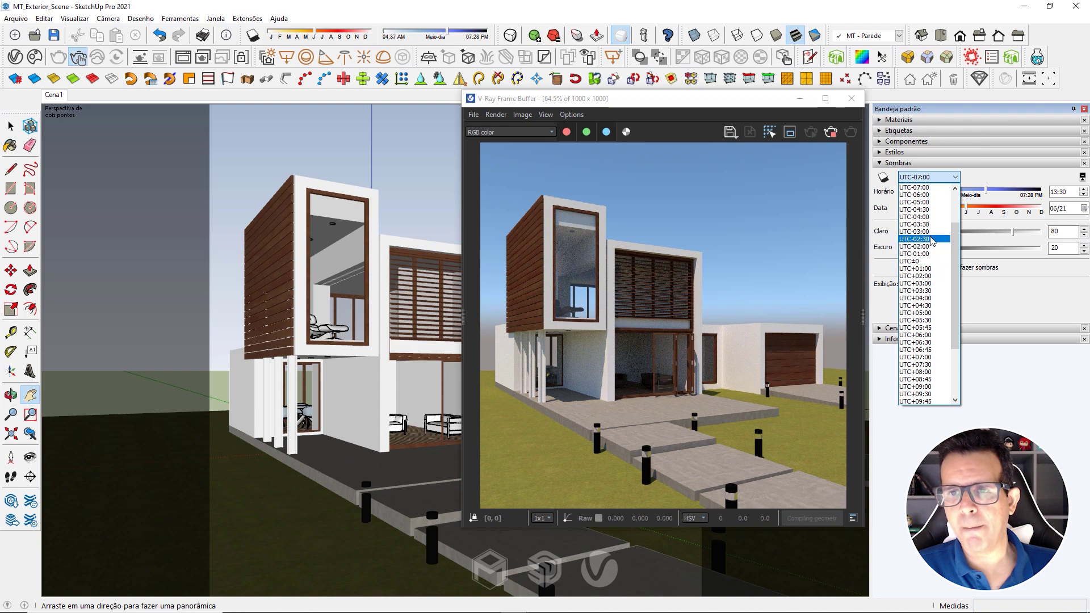
{"action": "left_click", "coordinate": [930, 232]}
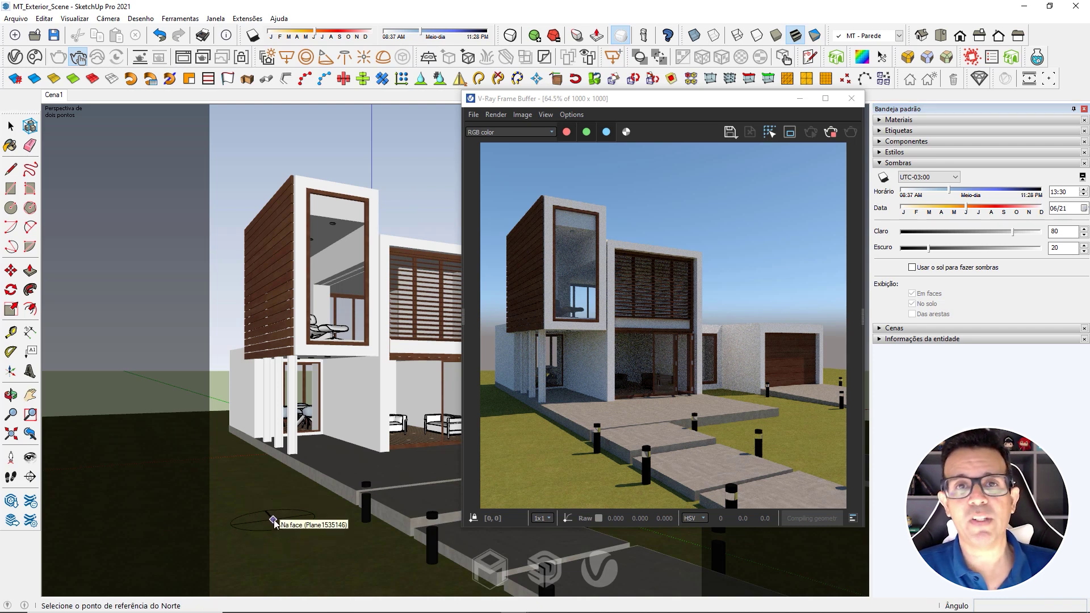
Look up the North Angle shortcut in Preferências > Atalhos, then place the north reference point.
{"action": "left_click", "coordinate": [216, 19]}
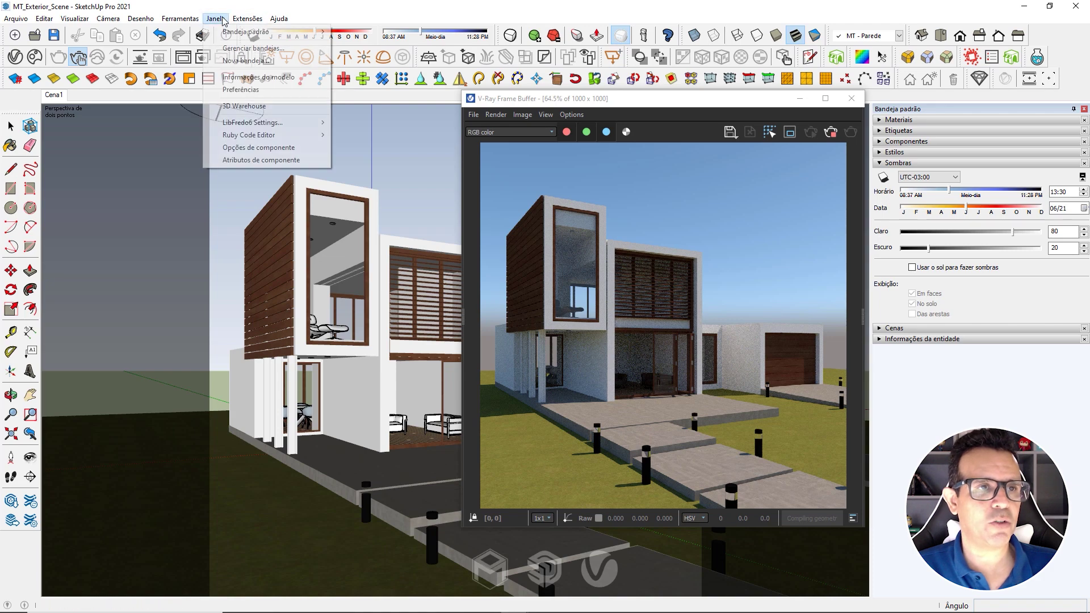
{"action": "left_click", "coordinate": [253, 90]}
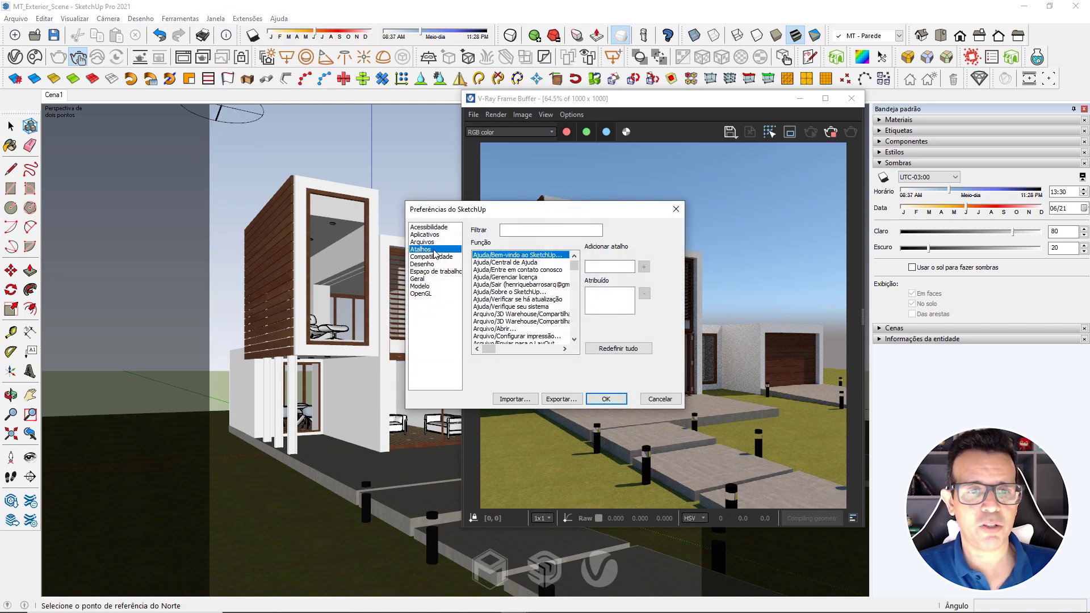
{"action": "left_click", "coordinate": [536, 234]}
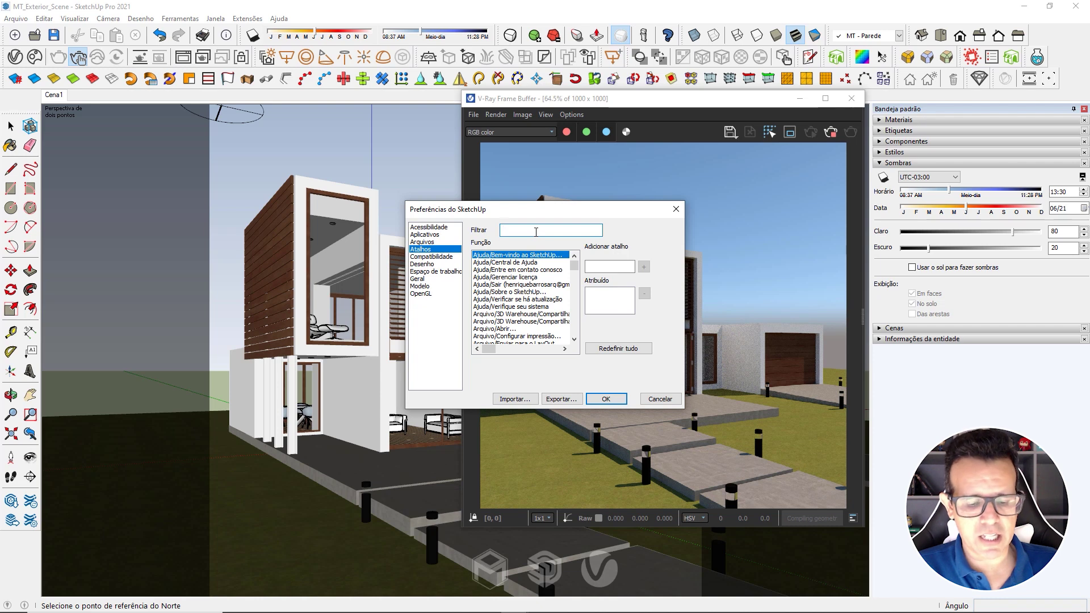
{"action": "type", "text": "nort"}
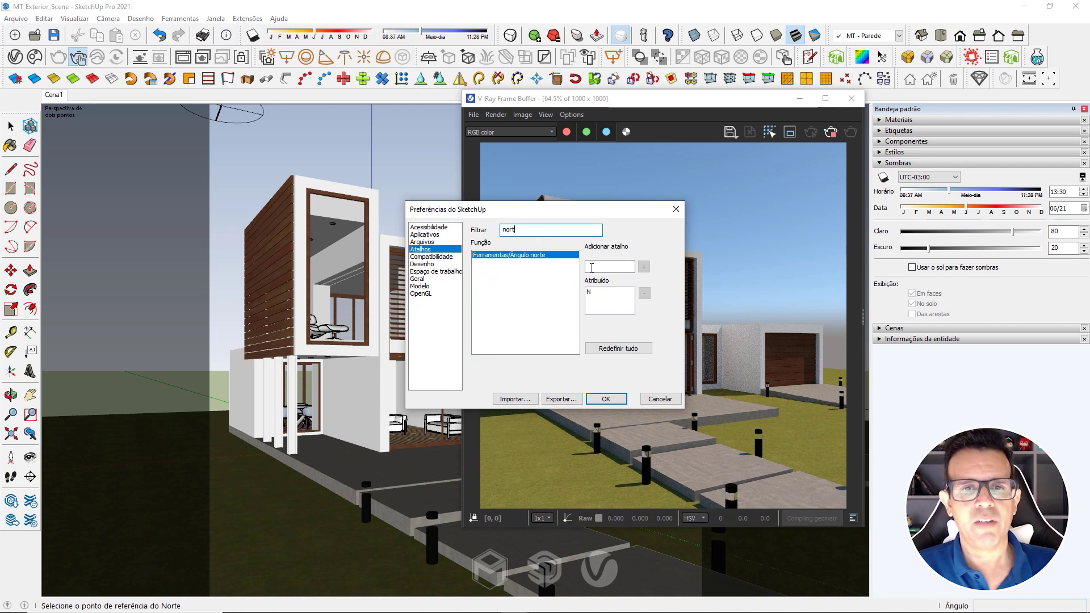
{"action": "left_click", "coordinate": [598, 267]}
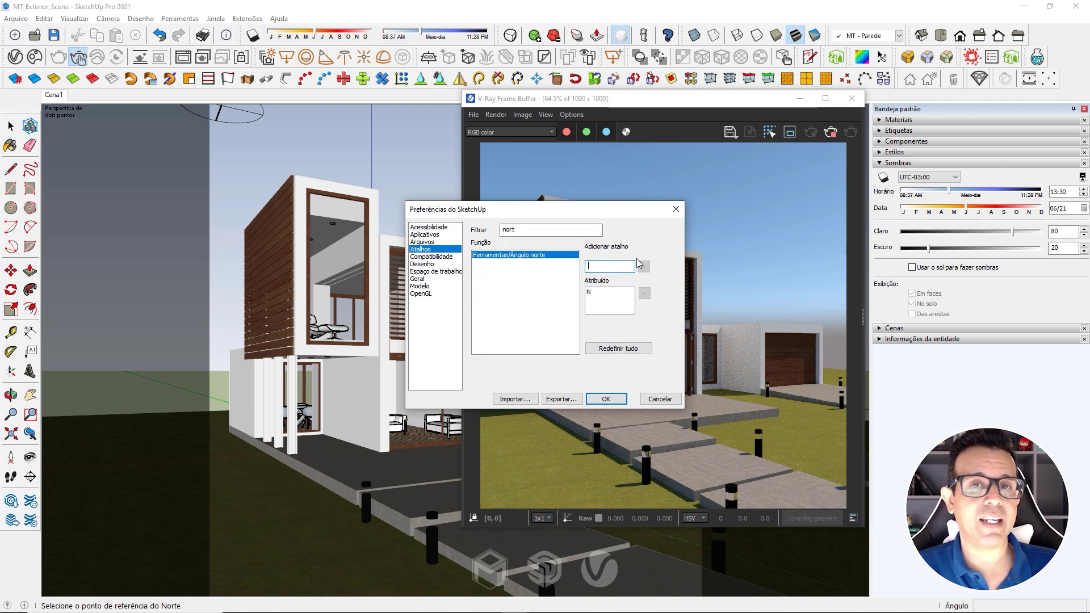
{"action": "left_click", "coordinate": [623, 398]}
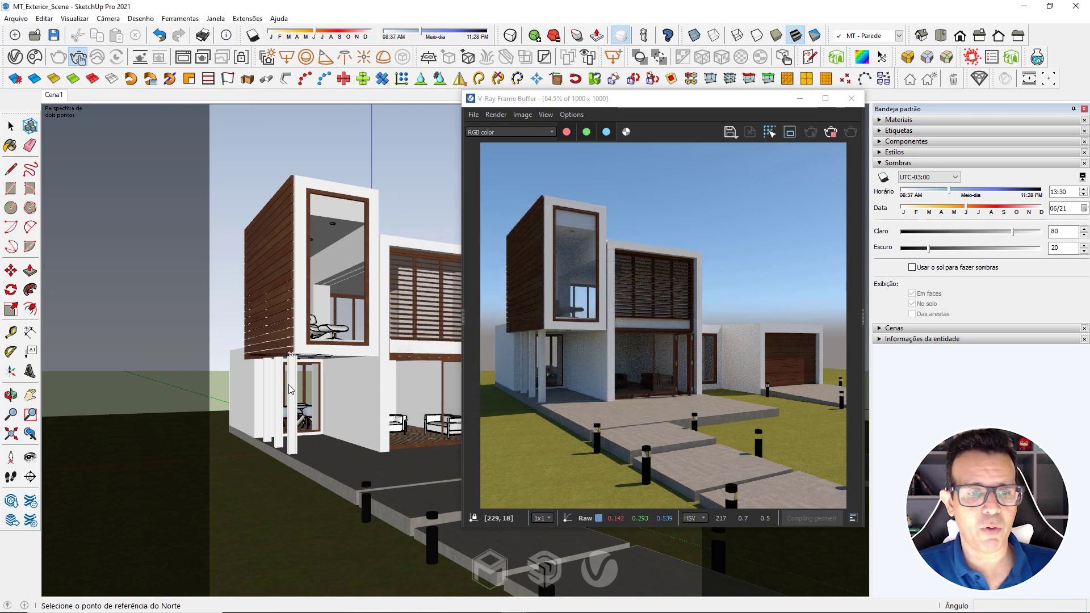
{"action": "left_click", "coordinate": [276, 530]}
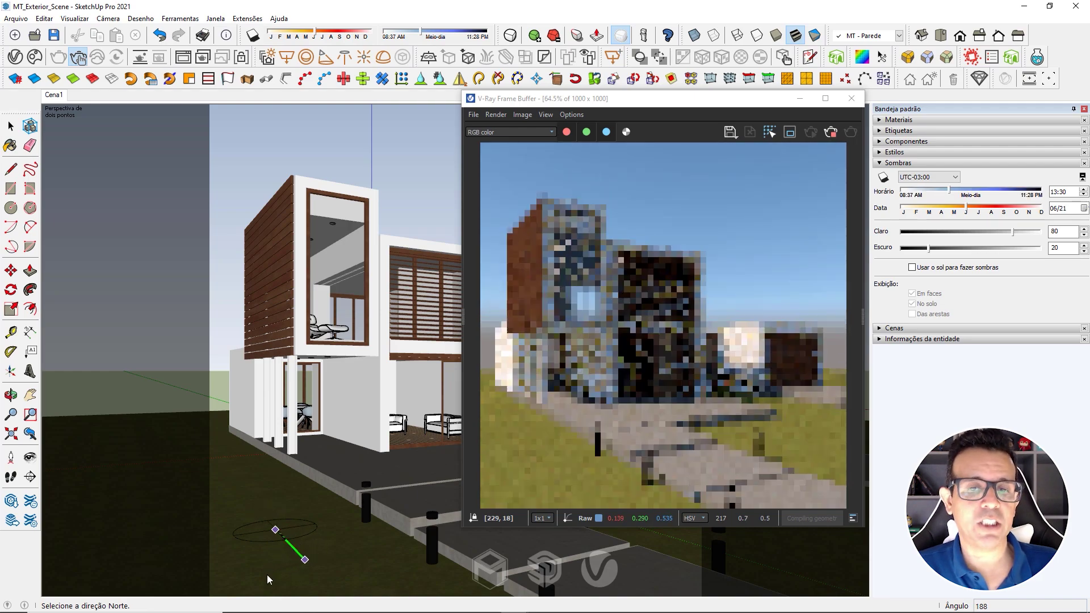
Apply the north direction and move the sun to 14:03 on 04/03.
{"action": "left_click", "coordinate": [311, 521]}
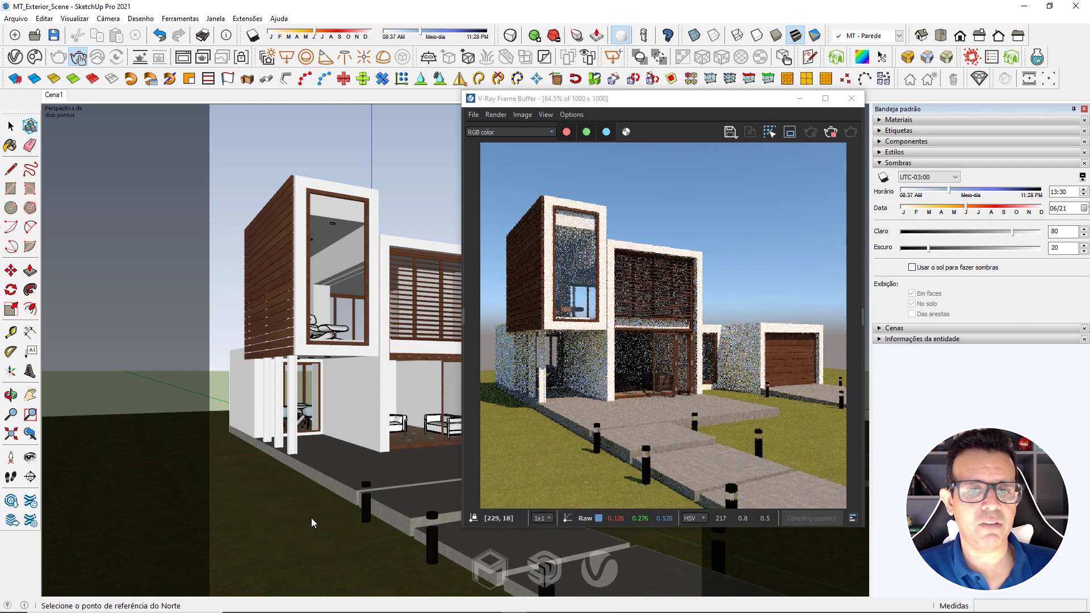
{"action": "mouse_move", "coordinate": [426, 34]}
{"action": "left_mouse_down"}
{"action": "mouse_move", "coordinate": [411, 35]}
{"action": "mouse_move", "coordinate": [423, 36]}
{"action": "left_mouse_up"}
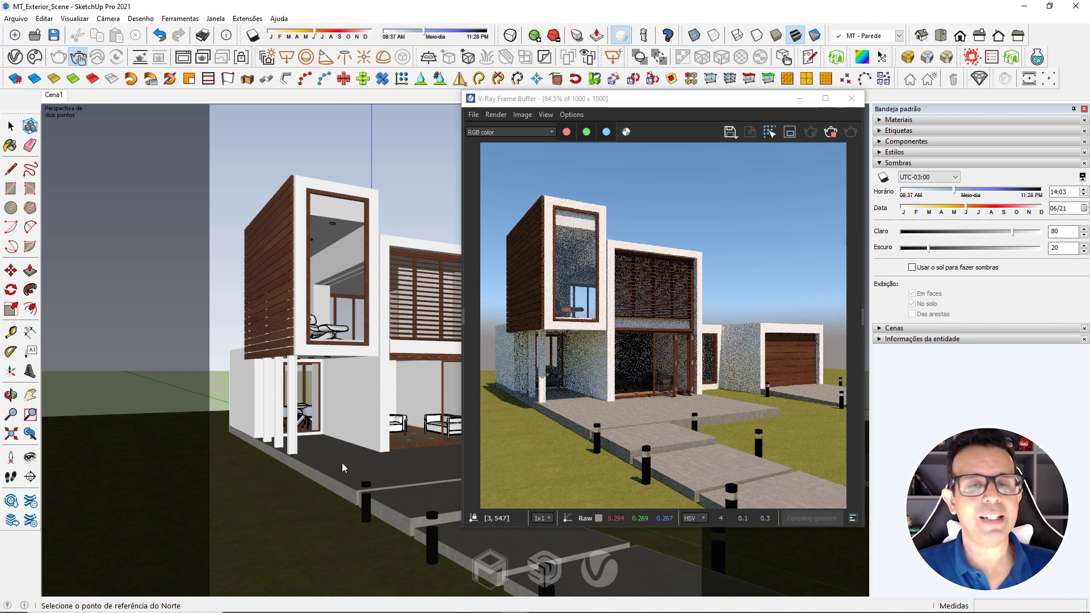
{"action": "mouse_move", "coordinate": [321, 37]}
{"action": "left_mouse_down"}
{"action": "mouse_move", "coordinate": [355, 39]}
{"action": "mouse_move", "coordinate": [296, 31]}
{"action": "left_mouse_up"}
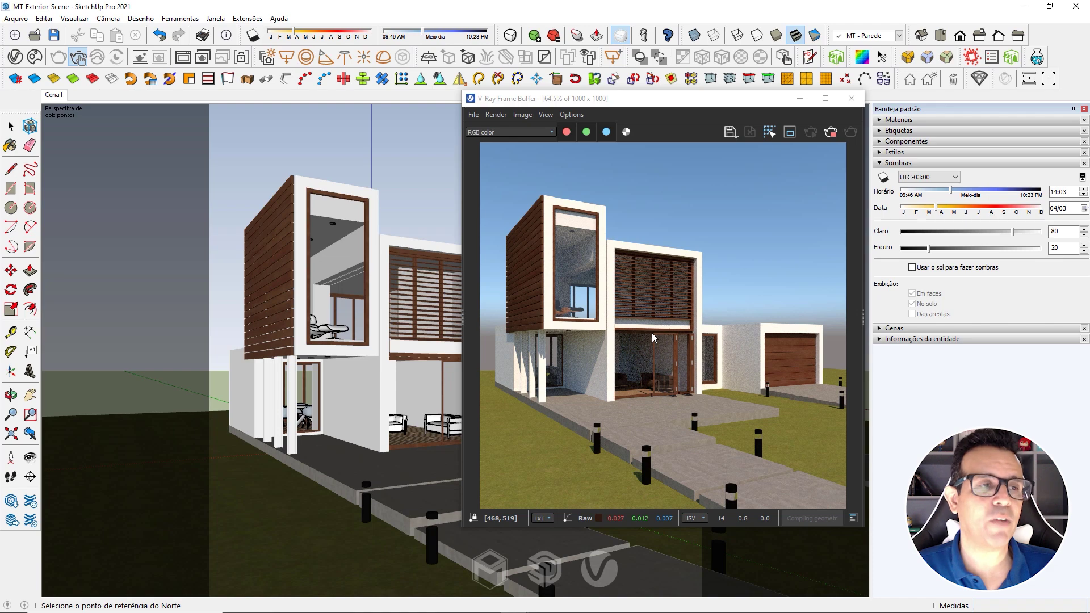
Switch on Material Override in the V-Ray render settings for a white clay look.
{"action": "left_click", "coordinate": [14, 58]}
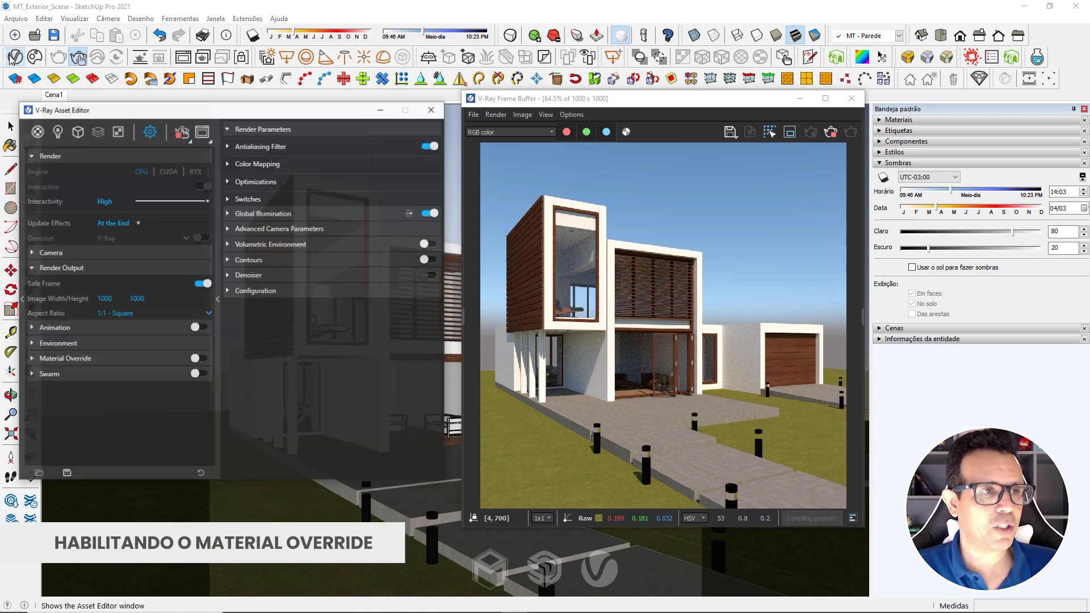
{"action": "left_click", "coordinate": [64, 352]}
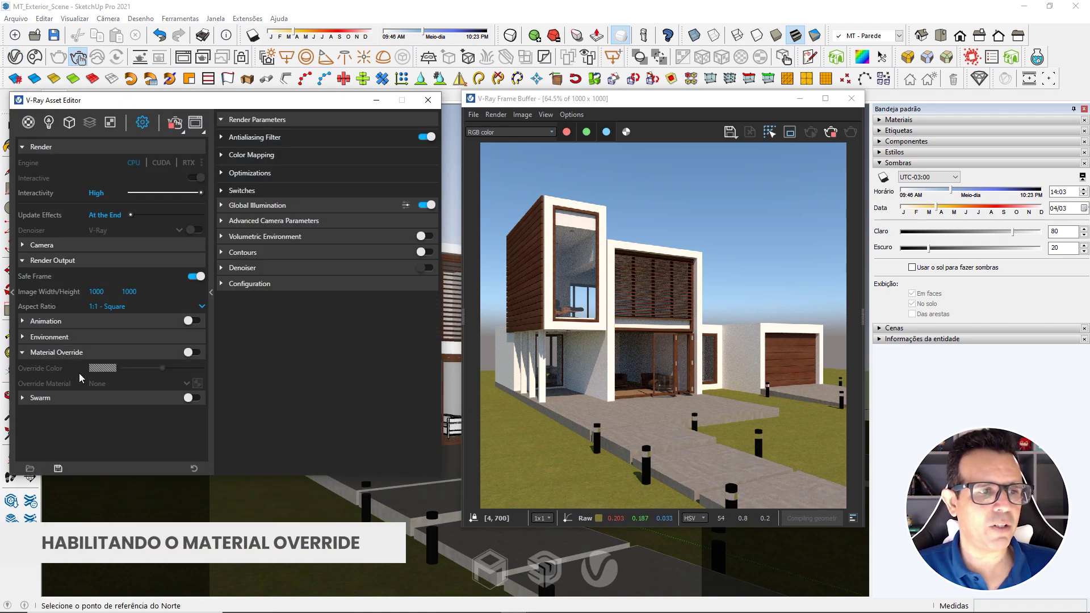
{"action": "left_click", "coordinate": [193, 353]}
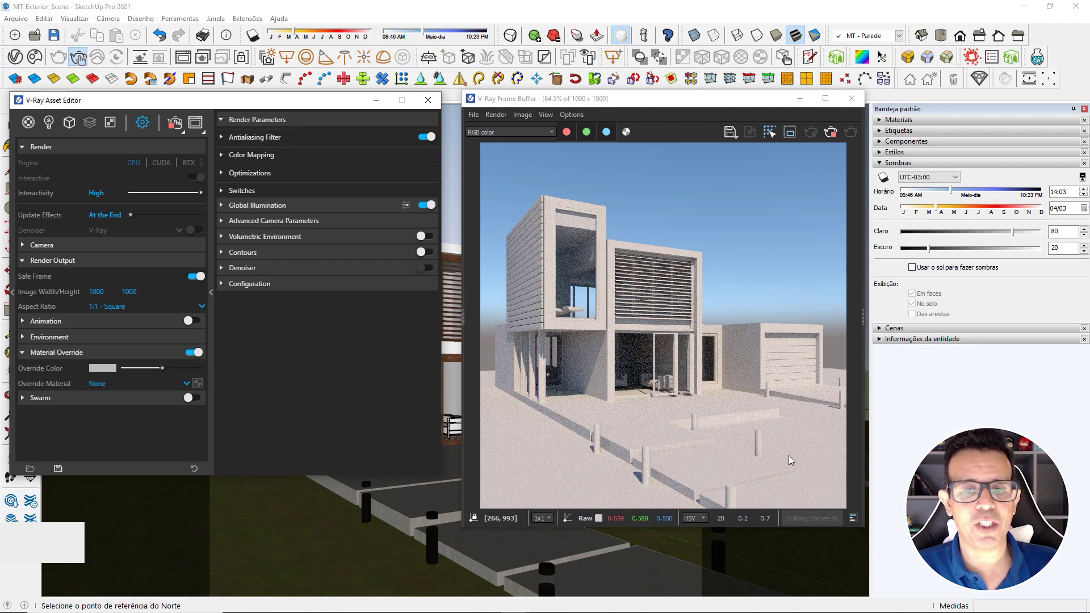
{"action": "left_click", "coordinate": [428, 100]}
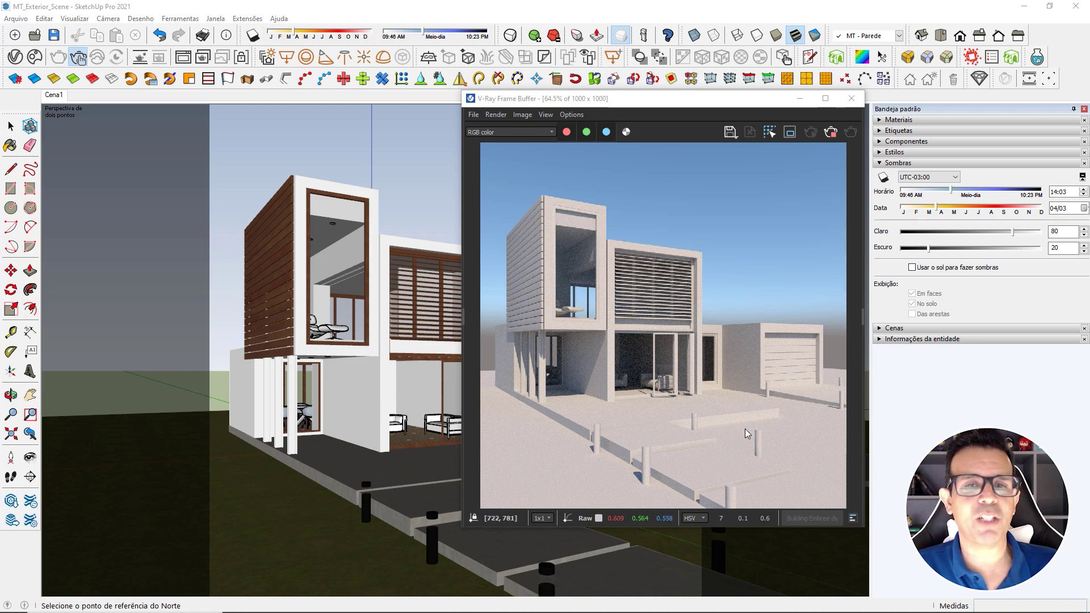
Add an Exposure layer in the frame buffer with highlight burn 0,087 and exposure 1,066.
{"action": "left_click_drag", "start_coordinate": [653, 99], "coordinate": [386, 111]}
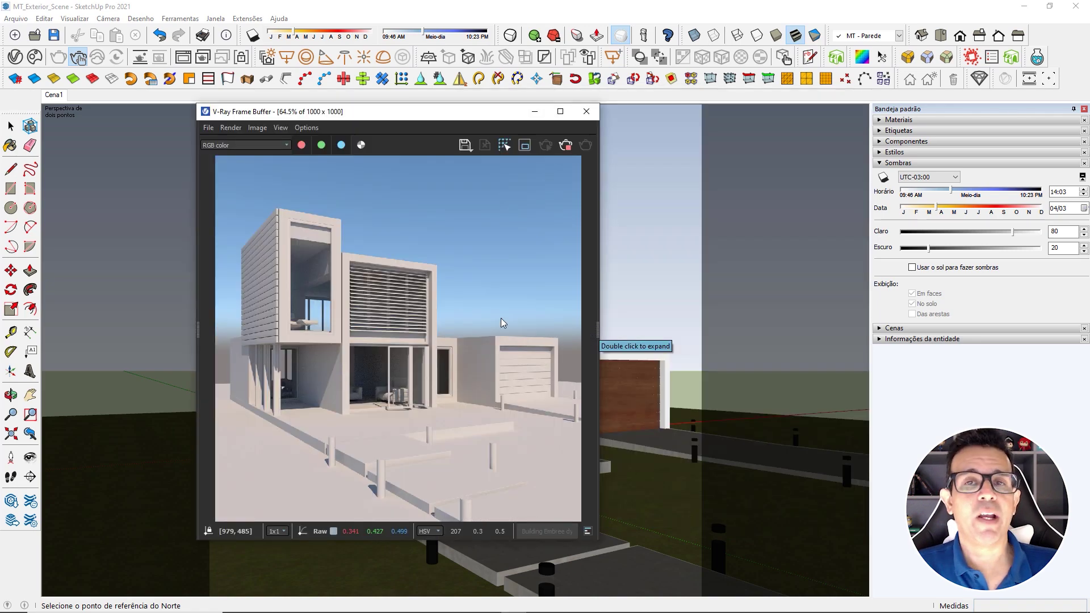
{"action": "left_click", "coordinate": [597, 330]}
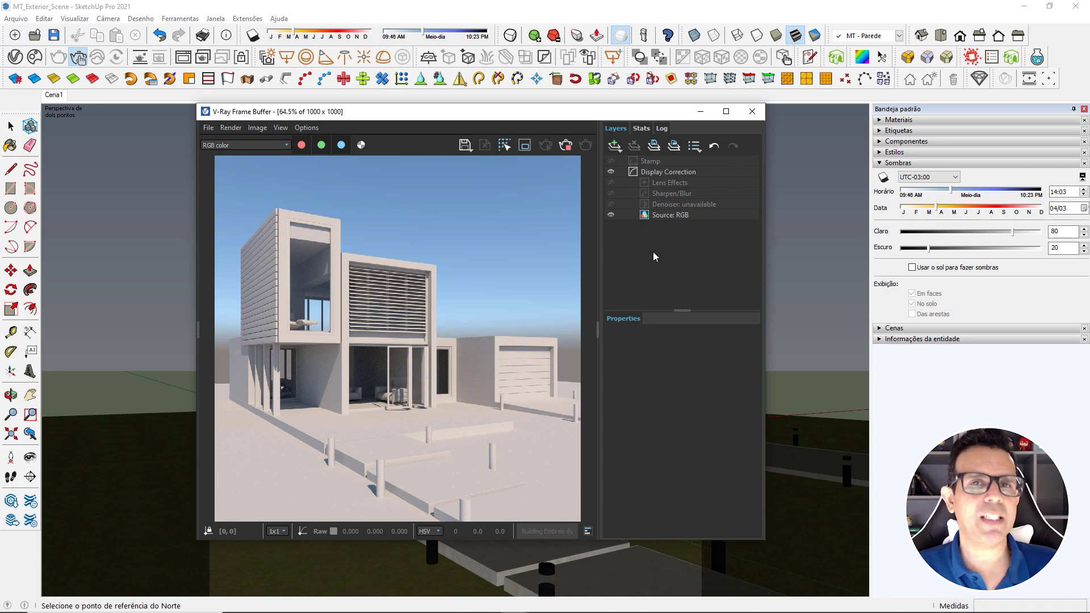
{"action": "left_click", "coordinate": [614, 147]}
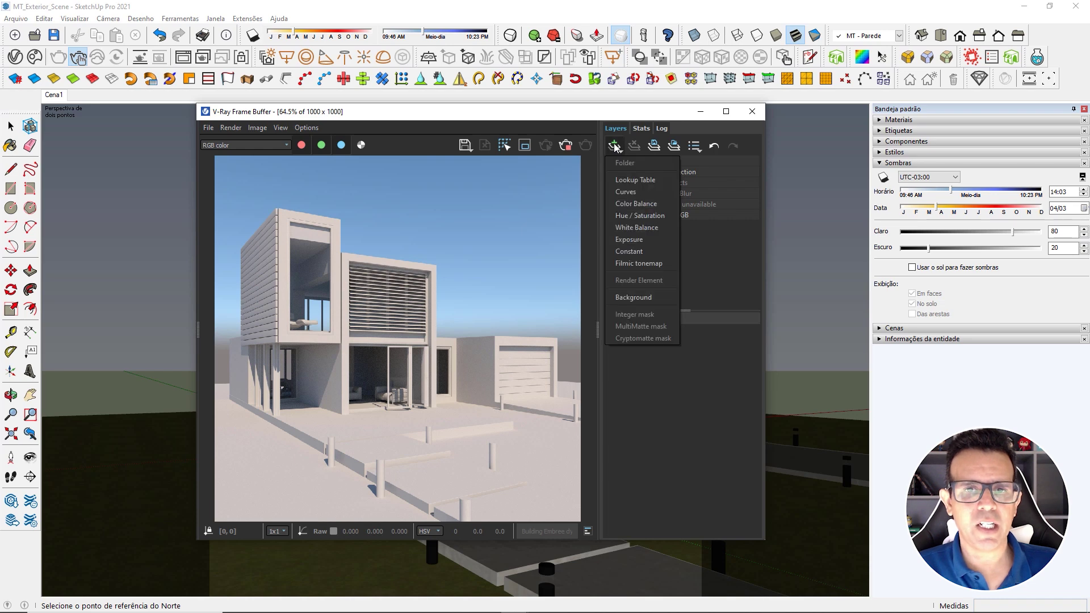
{"action": "left_click", "coordinate": [624, 239]}
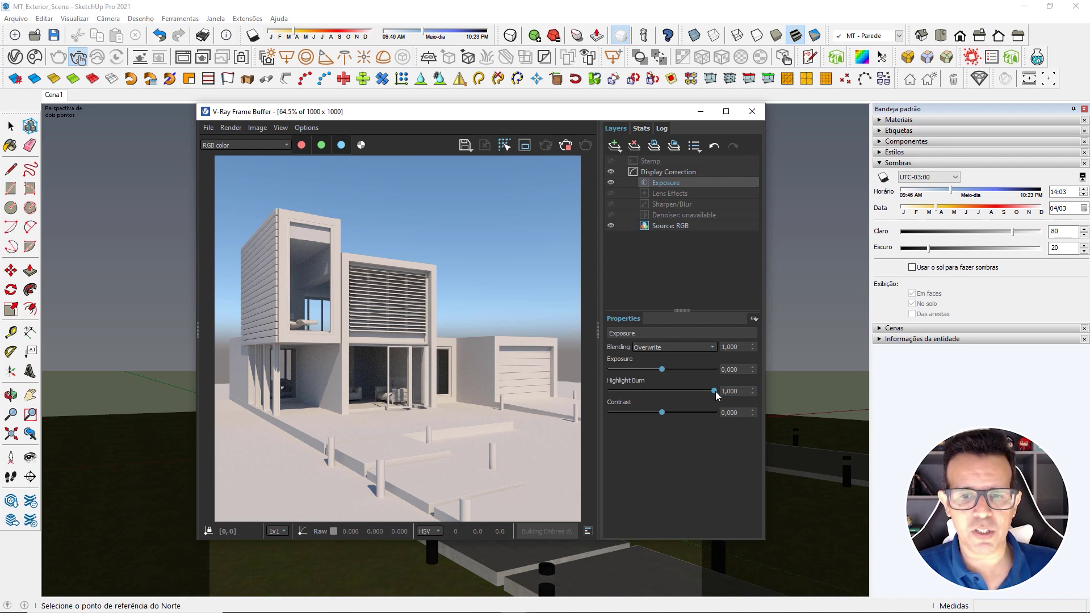
{"action": "left_click_drag", "start_coordinate": [715, 391], "coordinate": [641, 391]}
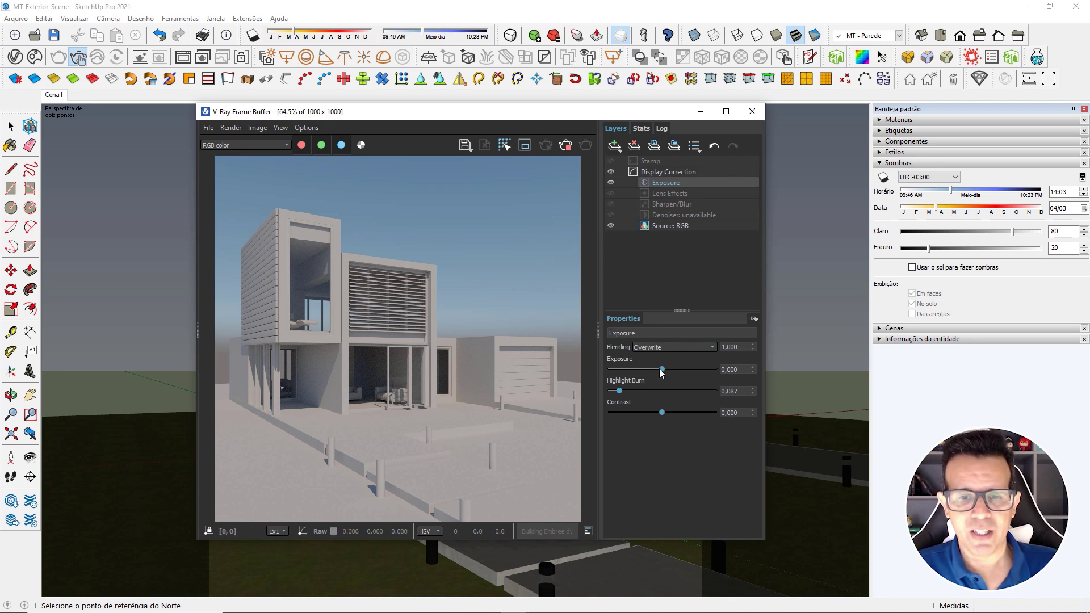
{"action": "left_click_drag", "start_coordinate": [662, 369], "coordinate": [674, 369]}
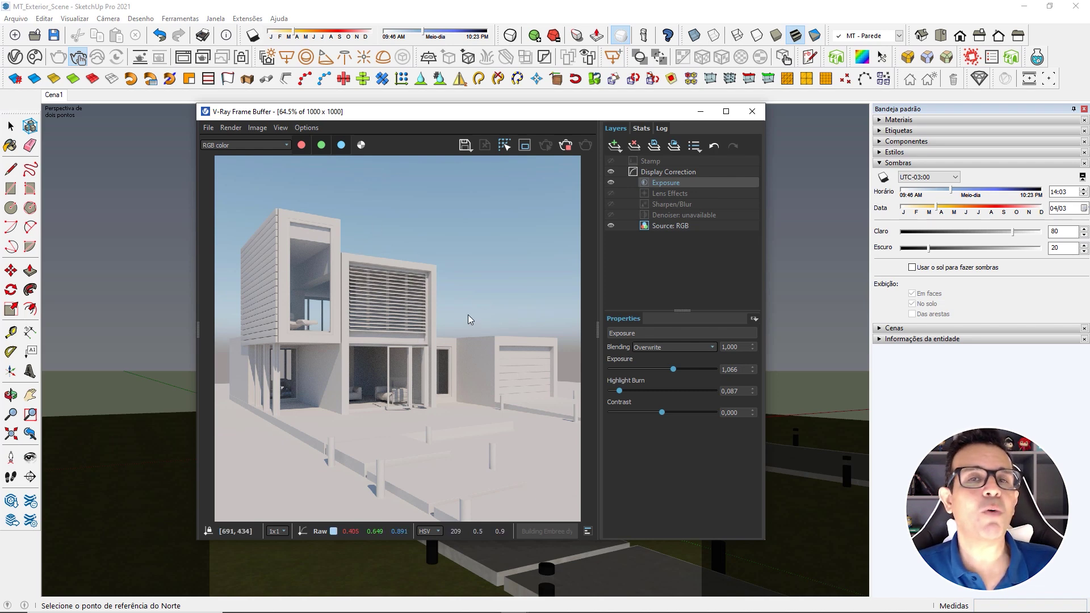
{"action": "left_click", "coordinate": [614, 146]}
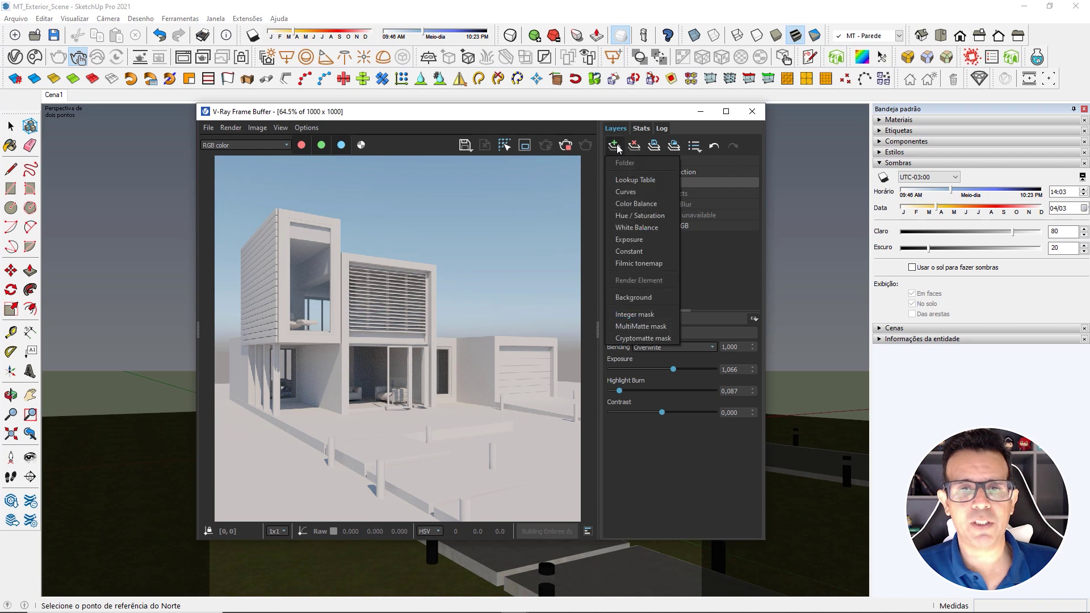
Add a Curves layer and bend its Master curve into an S for contrast.
{"action": "left_click", "coordinate": [626, 193]}
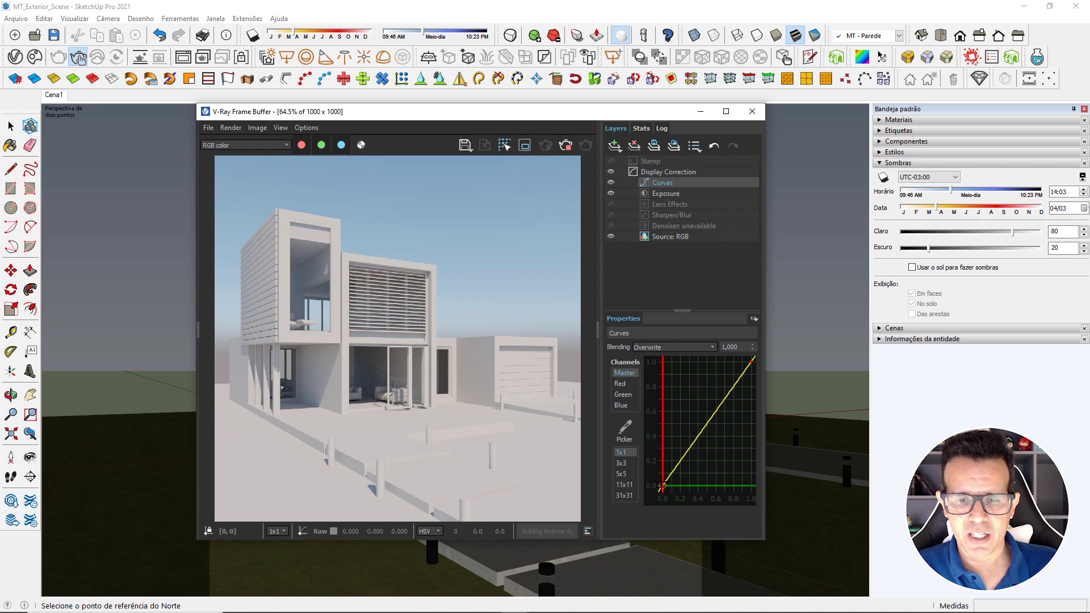
{"action": "left_click", "coordinate": [688, 450]}
{"action": "left_click_drag", "start_coordinate": [687, 450], "coordinate": [701, 470]}
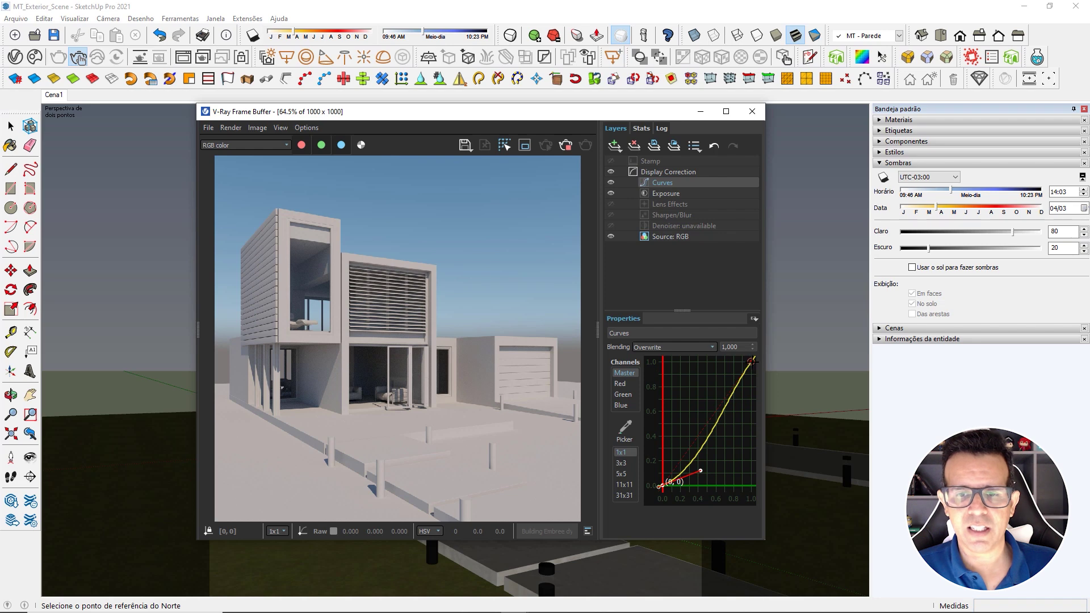
{"action": "mouse_move", "coordinate": [751, 361]}
{"action": "left_mouse_down"}
{"action": "mouse_move", "coordinate": [712, 386]}
{"action": "mouse_move", "coordinate": [706, 369]}
{"action": "left_mouse_up"}
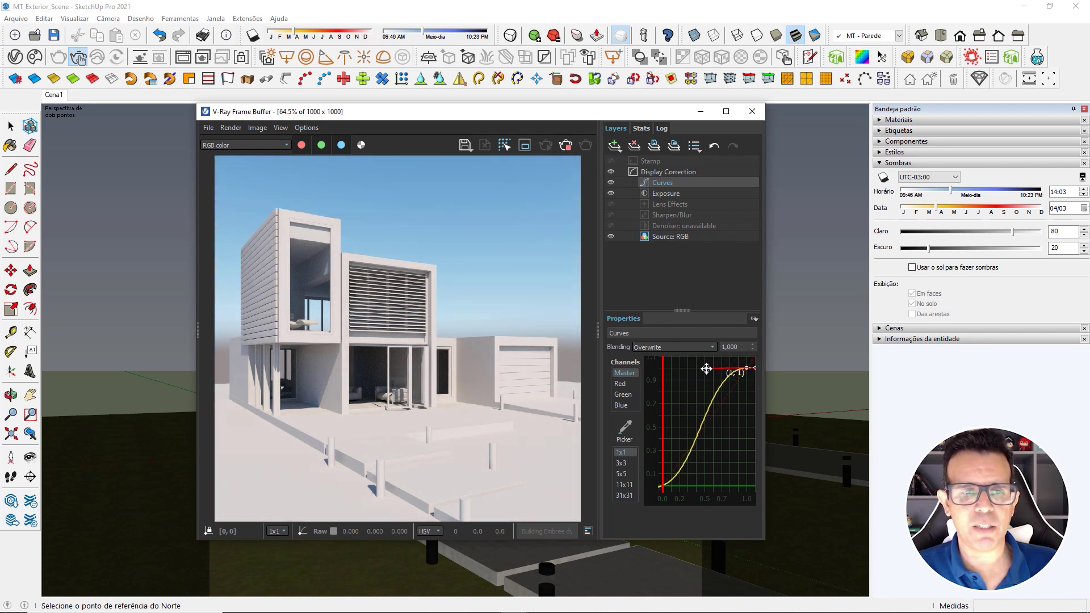
{"action": "left_click_drag", "start_coordinate": [706, 368], "coordinate": [709, 374]}
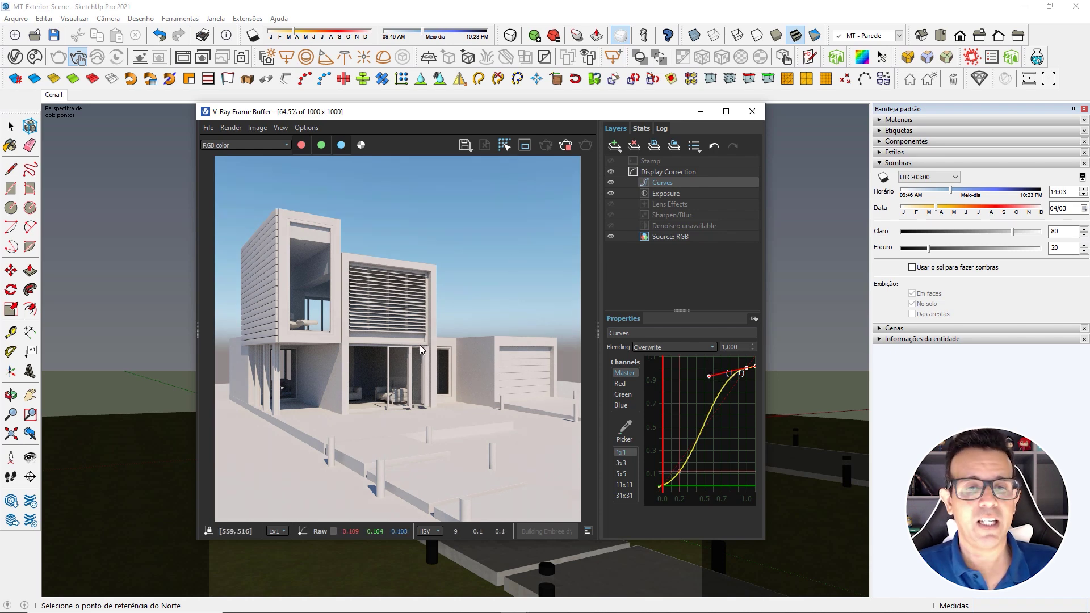
Collapse the frame buffer's side panel and stop the interactive render.
{"action": "left_click", "coordinate": [597, 326]}
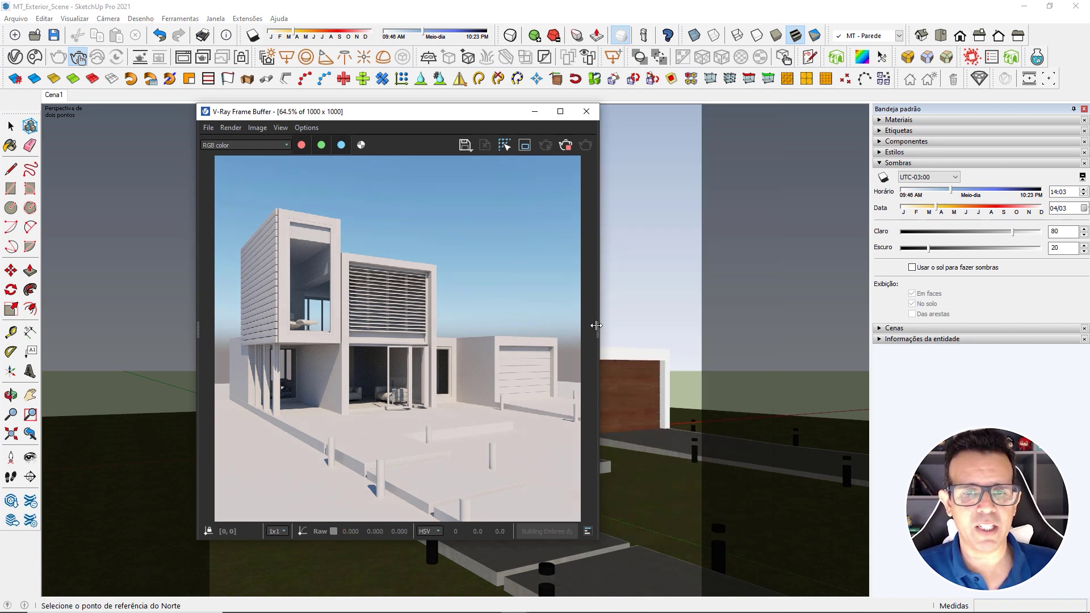
{"action": "left_click", "coordinate": [560, 111]}
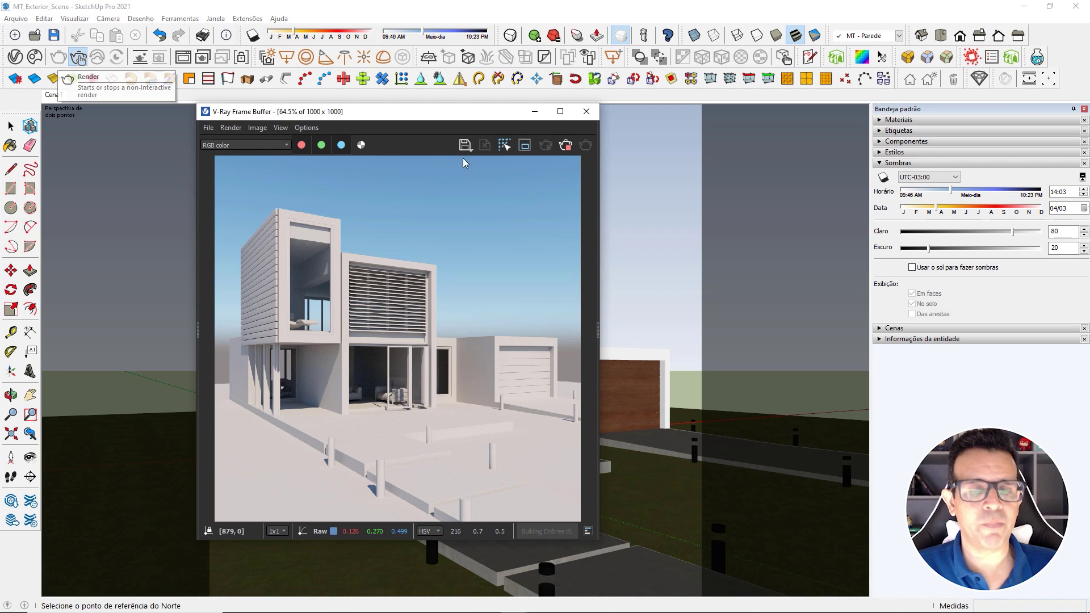
{"action": "left_click", "coordinate": [566, 145]}
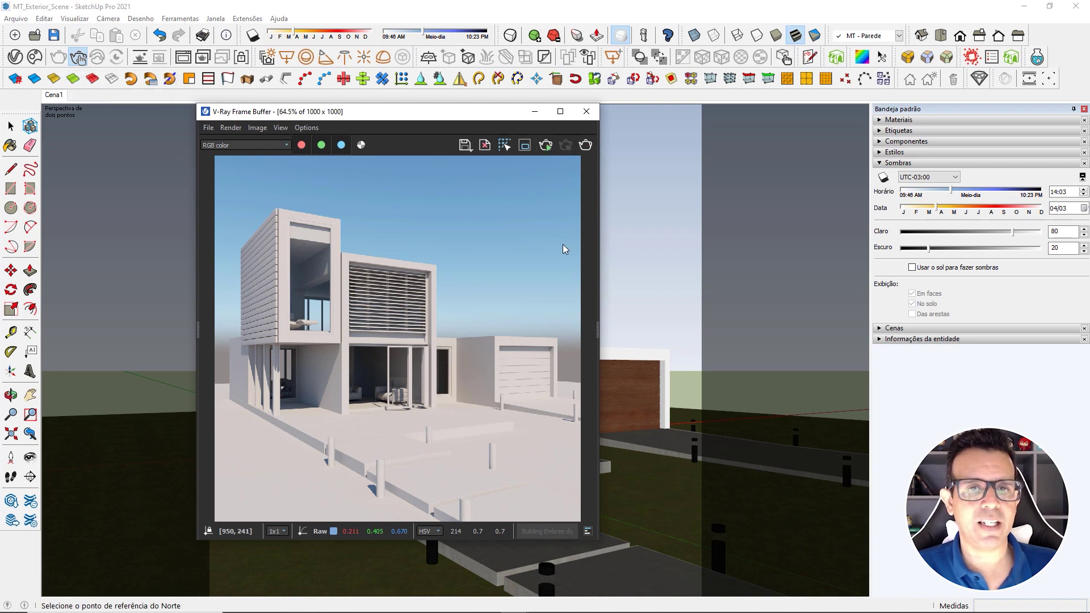
Turn off Interactive and Progressive, set noise limit 0,02 and Irradiance map primary GI.
{"action": "left_click", "coordinate": [16, 58]}
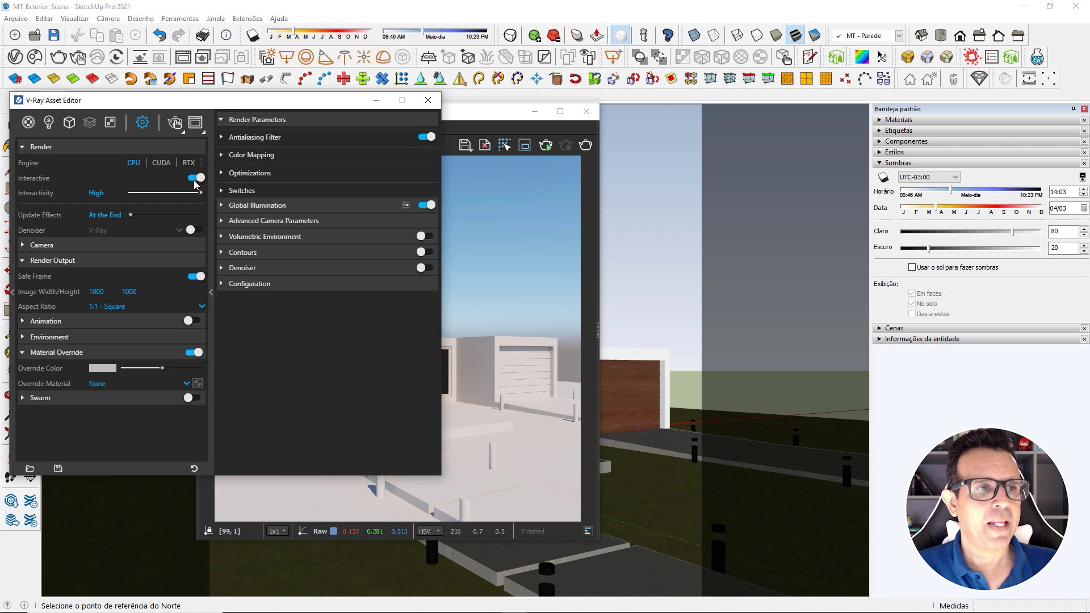
{"action": "left_click", "coordinate": [194, 179]}
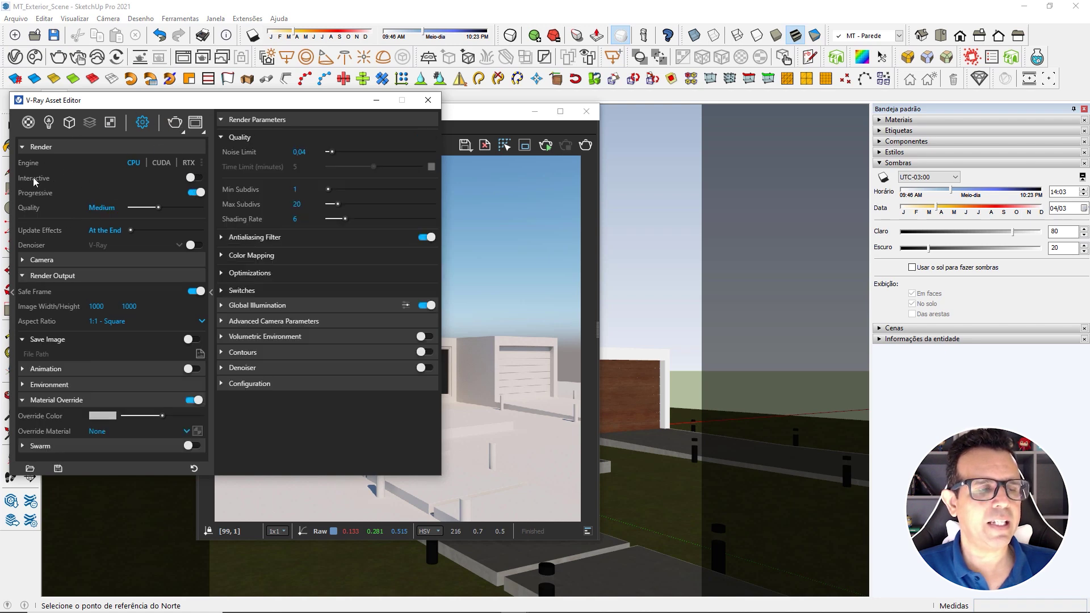
{"action": "left_click", "coordinate": [196, 193]}
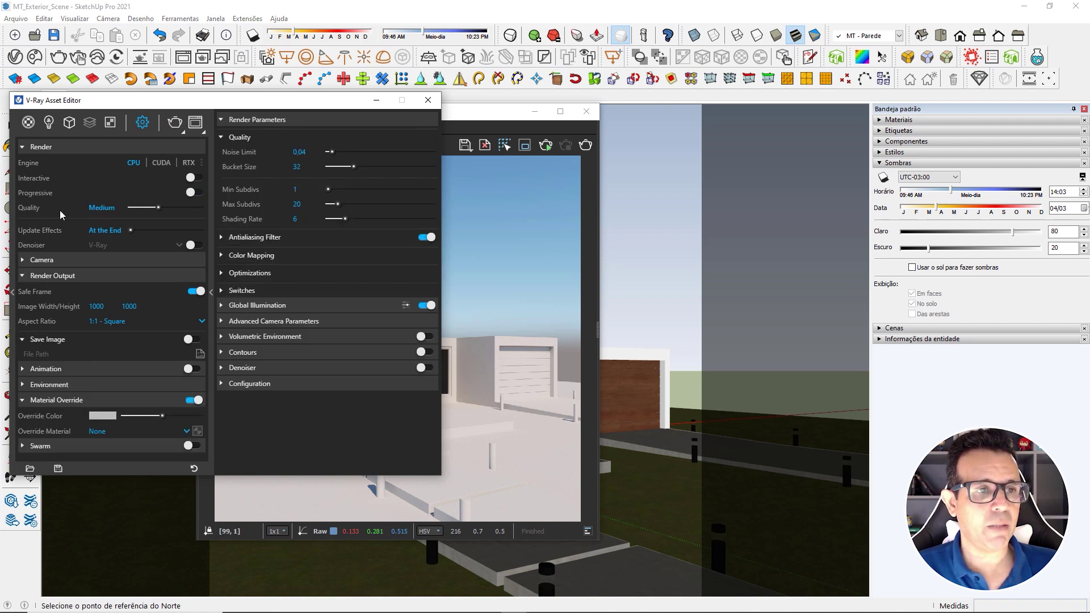
{"action": "key", "text": "Tab"}
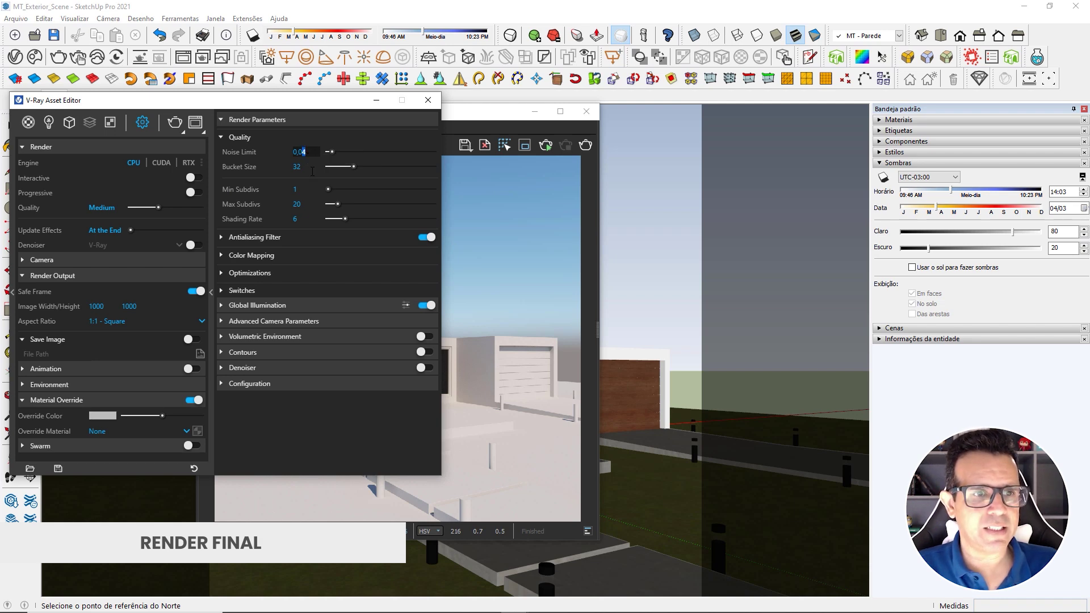
{"action": "key", "text": "BackSpace"}
{"action": "type", "text": "2"}
{"action": "left_click", "coordinate": [314, 305]}
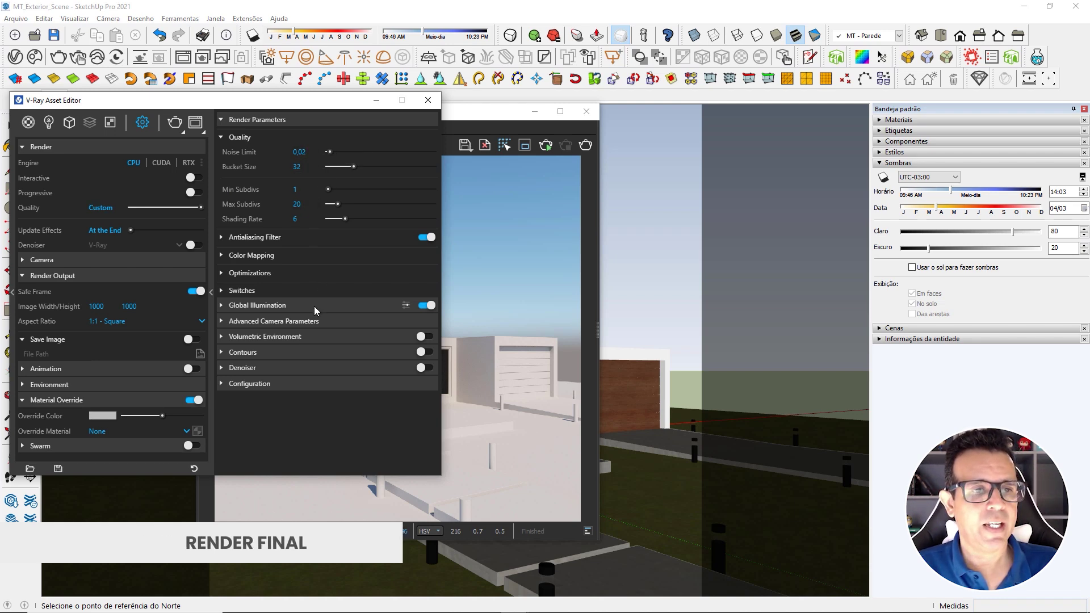
{"action": "left_click", "coordinate": [300, 321]}
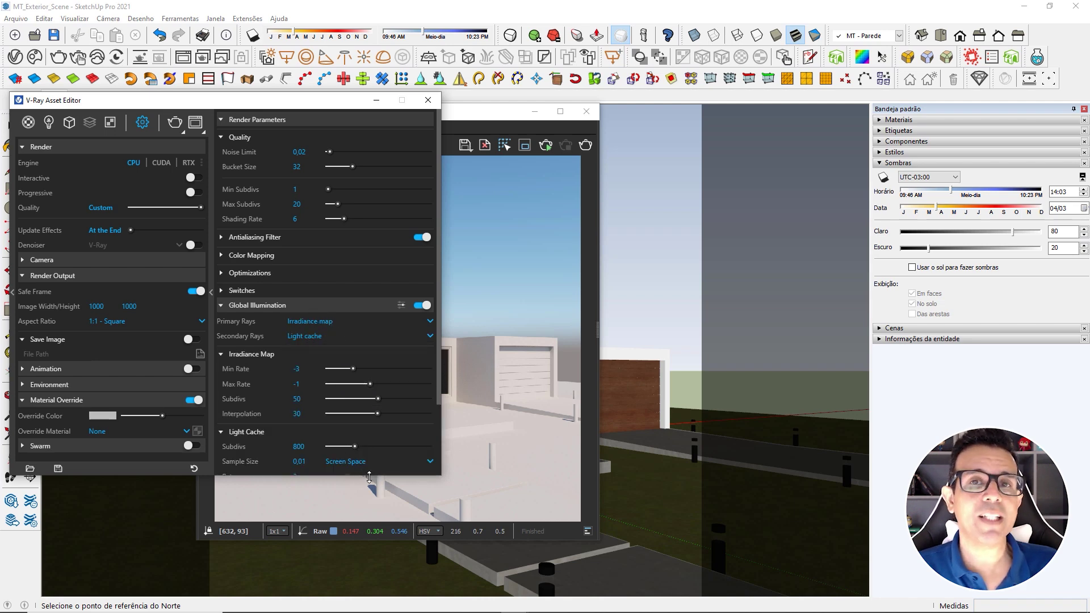
{"action": "left_click_drag", "start_coordinate": [369, 475], "coordinate": [372, 539]}
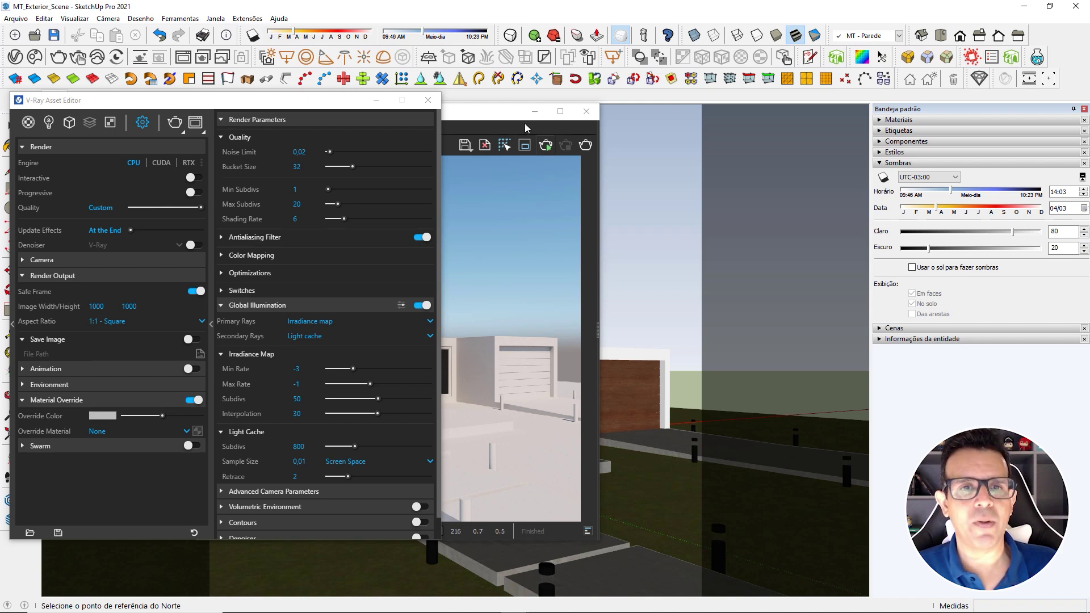
Maximize the frame buffer and render the final 1000 x 1000 clay image.
{"action": "left_click", "coordinate": [588, 151]}
{"action": "left_click", "coordinate": [560, 111]}
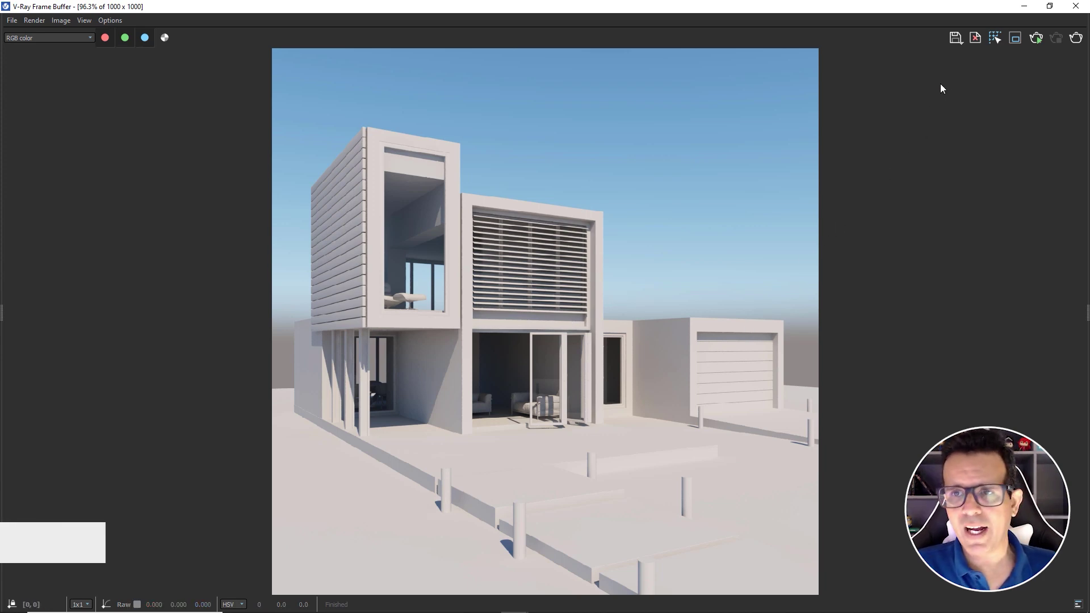
Save the current channel as cena_01 in JPEG format to the Exterior folder.
{"action": "left_click", "coordinate": [955, 37]}
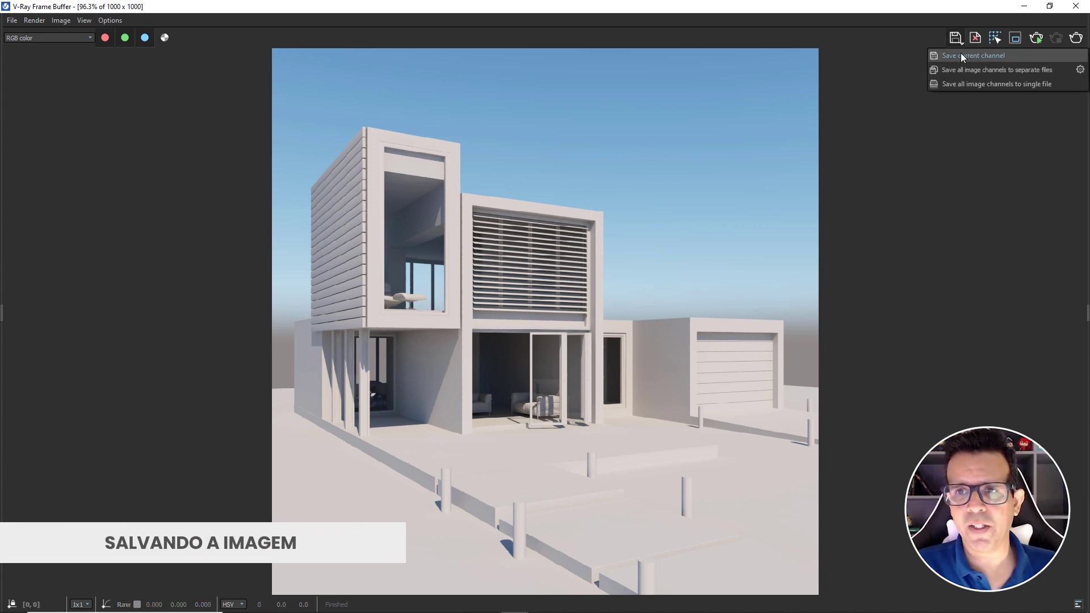
{"action": "left_click", "coordinate": [961, 55]}
{"action": "type", "text": "cena_"}
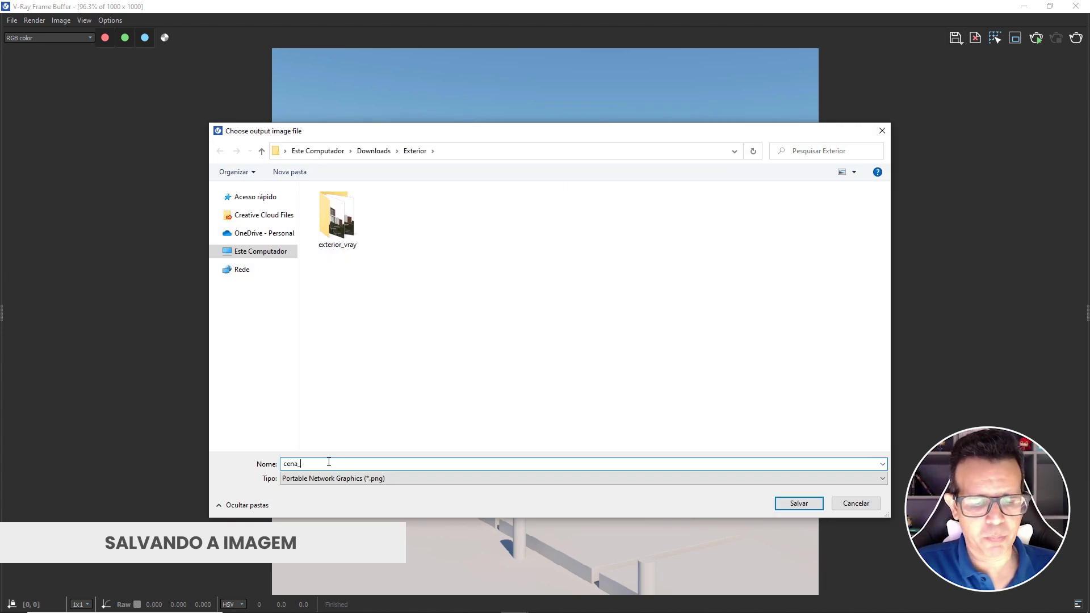
{"action": "type", "text": "01"}
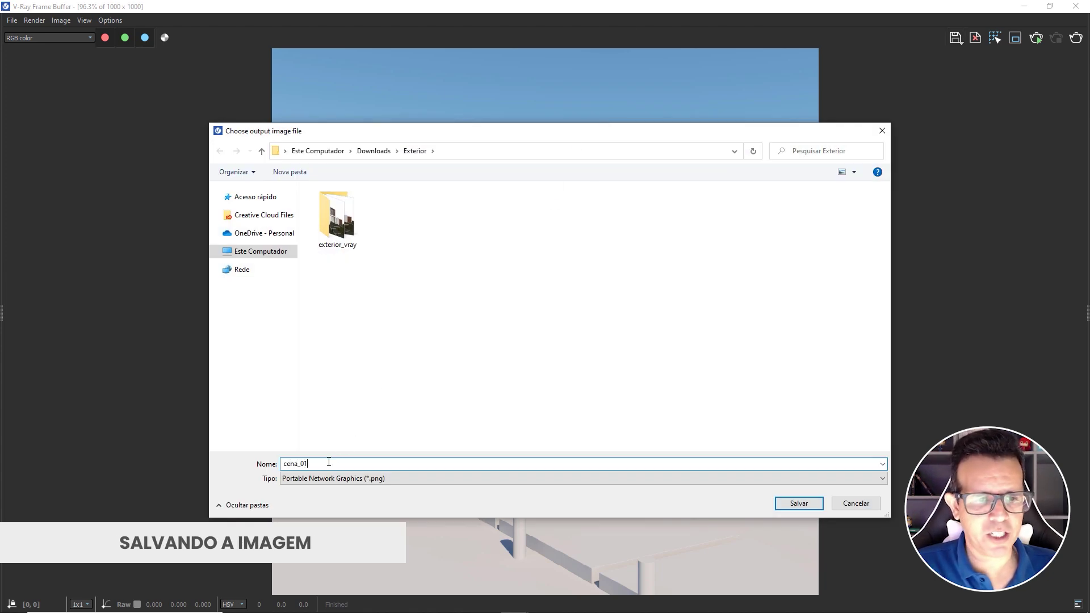
{"action": "left_click", "coordinate": [386, 477]}
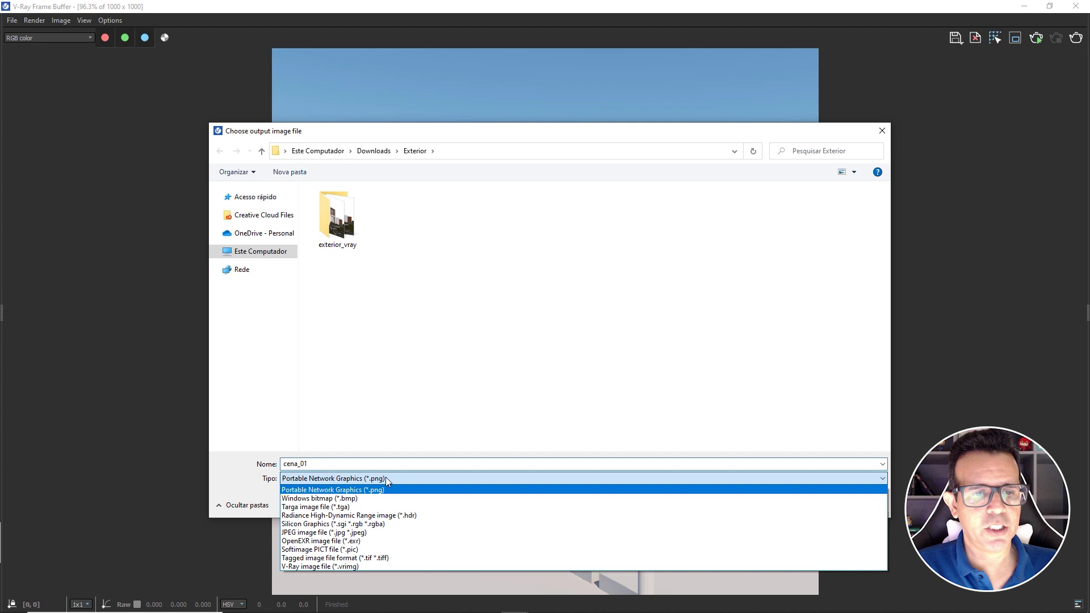
{"action": "left_click", "coordinate": [352, 532]}
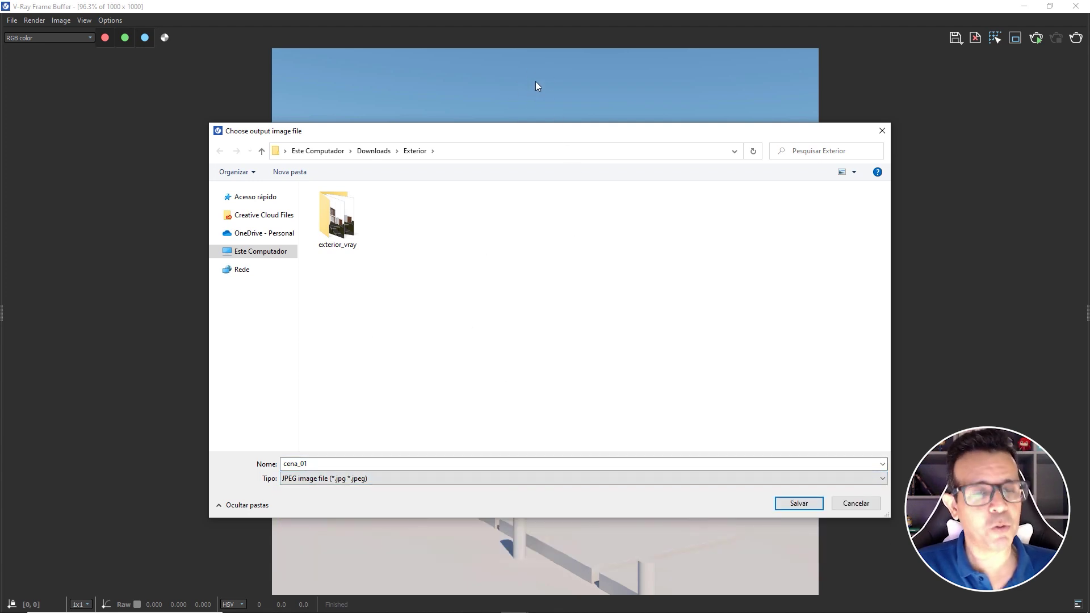
{"action": "left_click", "coordinate": [797, 504]}
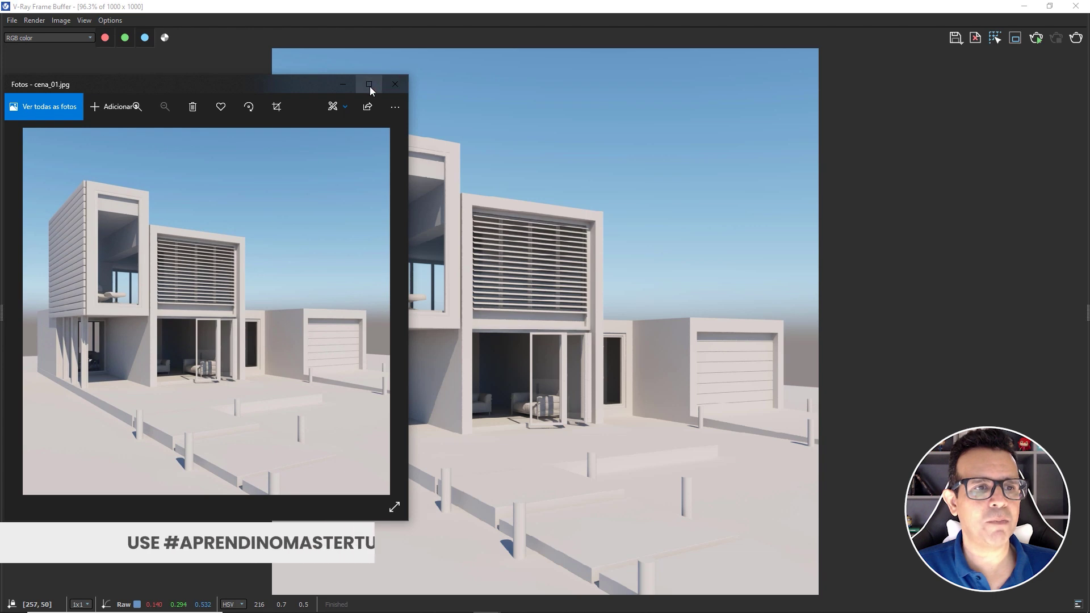
Maximize the Photos window showing cena_01.jpg.
{"action": "left_click", "coordinate": [369, 62]}
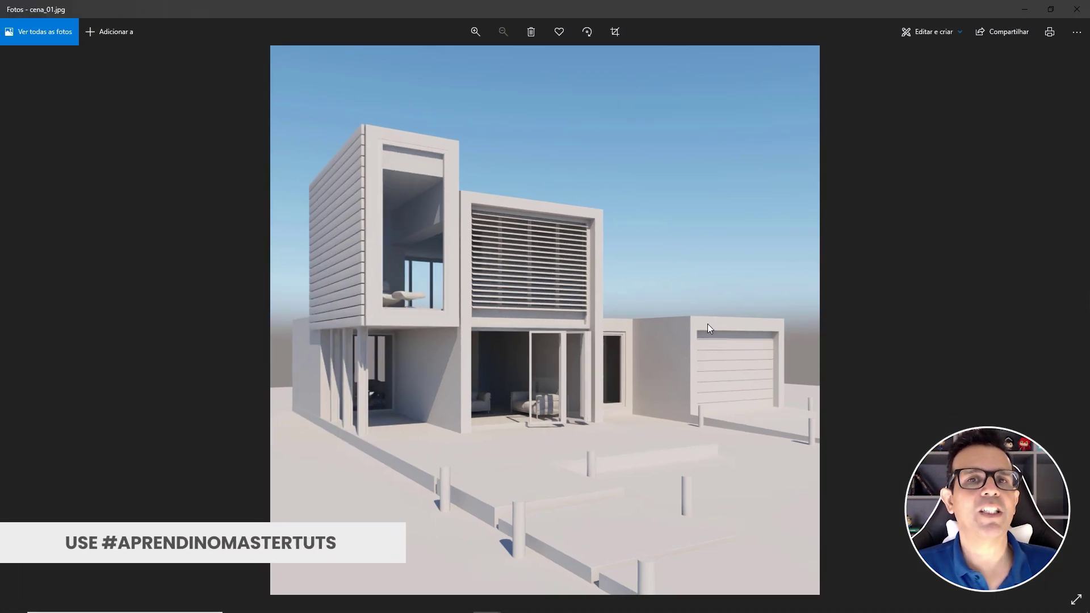